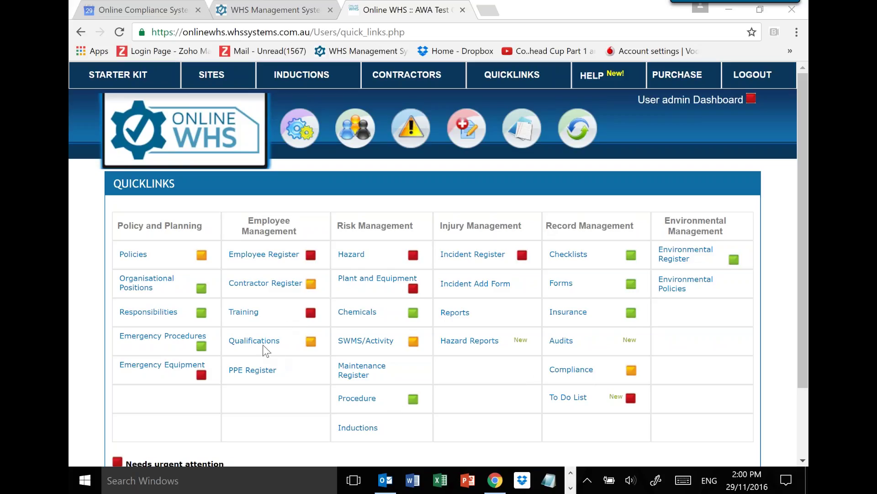
# Step: Open the second listed employee's record for editing from the Employee Register and go to the Qualification & Expiry Date(s) section
pyautogui.click(263, 254)
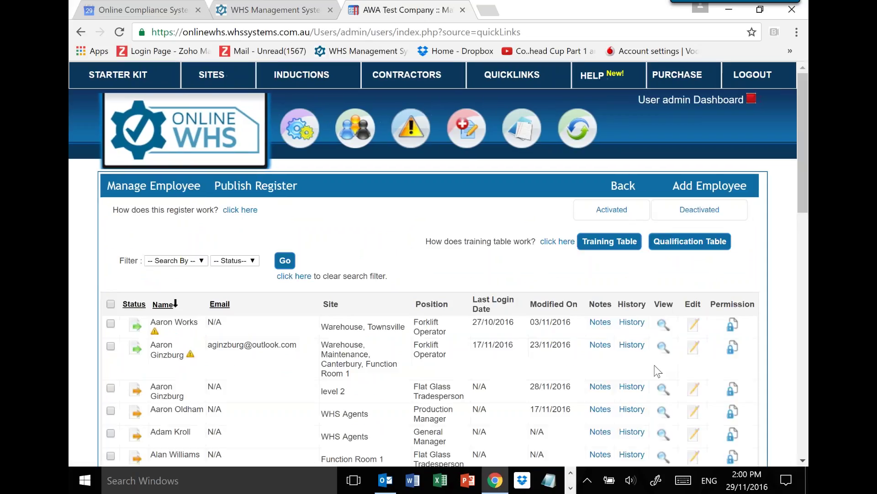
pyautogui.click(691, 348)
pyautogui.scroll(-15, 632, 345)
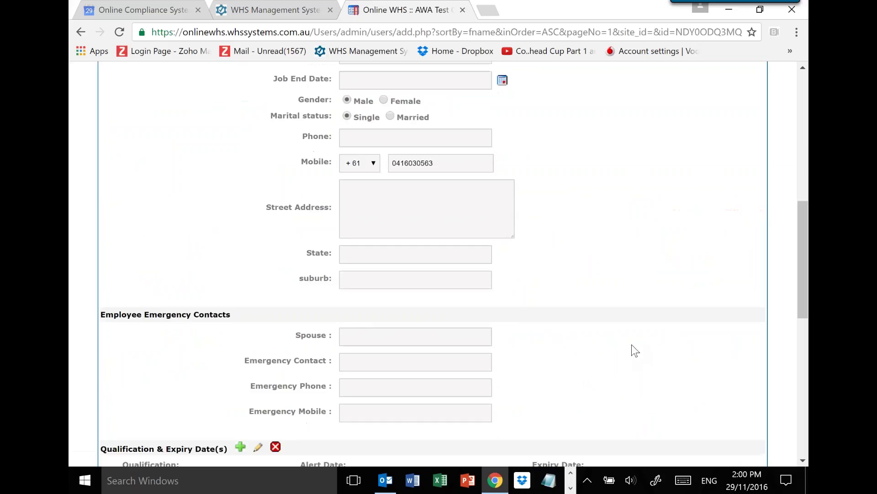
pyautogui.scroll(-4, 632, 344)
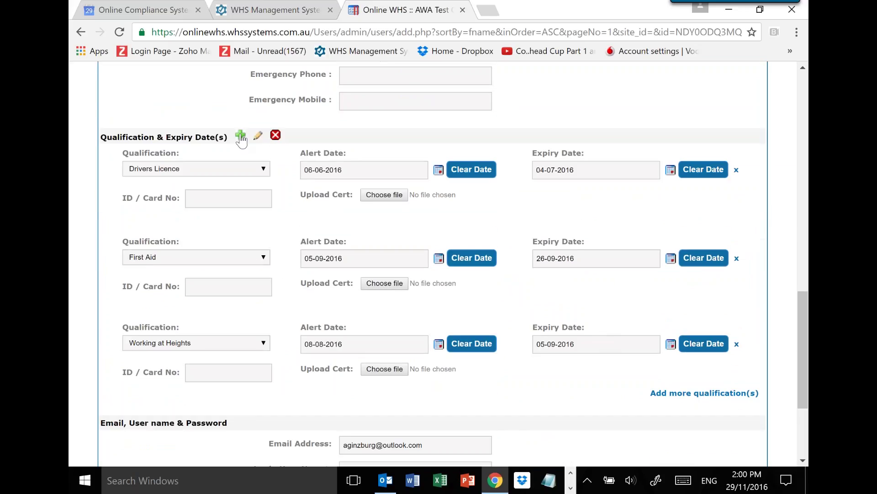
# Step: View the form for adding a new qualification and the list of selectable qualifications, leaving the employee's entries as they are
pyautogui.click(241, 135)
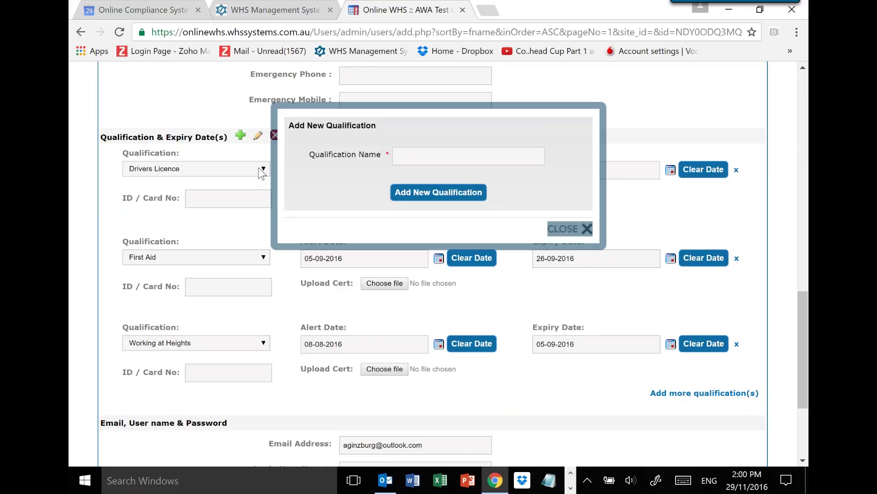
pyautogui.click(579, 232)
pyautogui.click(263, 170)
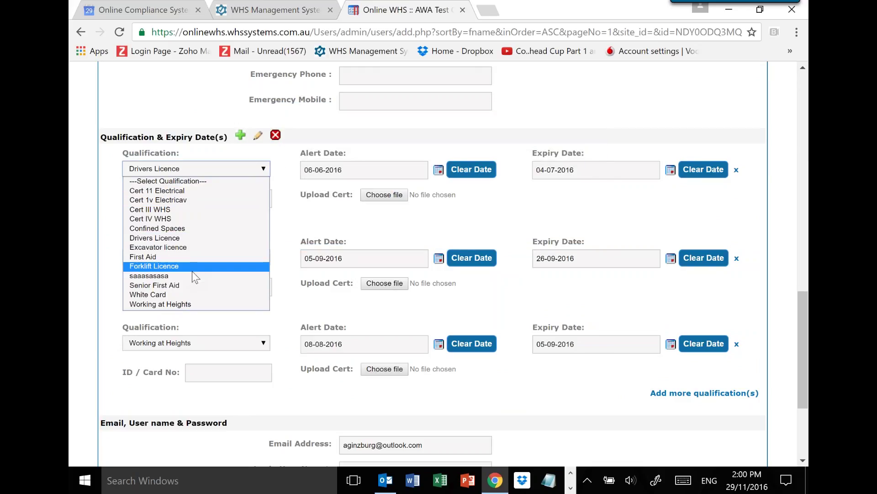
pyautogui.click(297, 220)
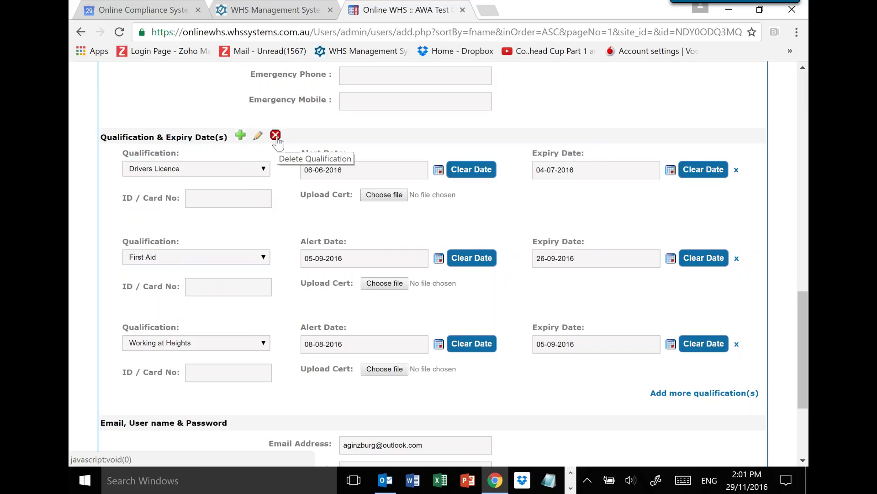
# Step: Open the Employee Qualification Matrix and examine which qualifications are assigned, expired or needed for each employee
pyautogui.scroll(12, 297, 290)
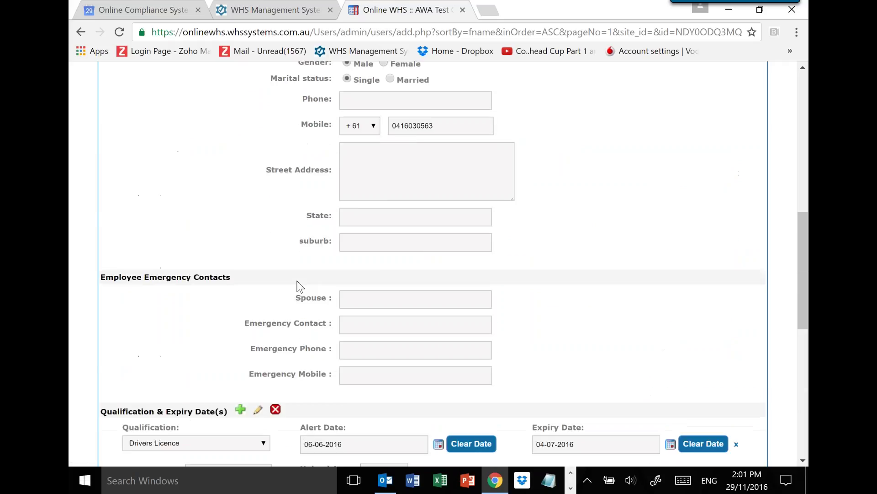
pyautogui.scroll(5, 706, 241)
pyautogui.moveTo(355, 137)
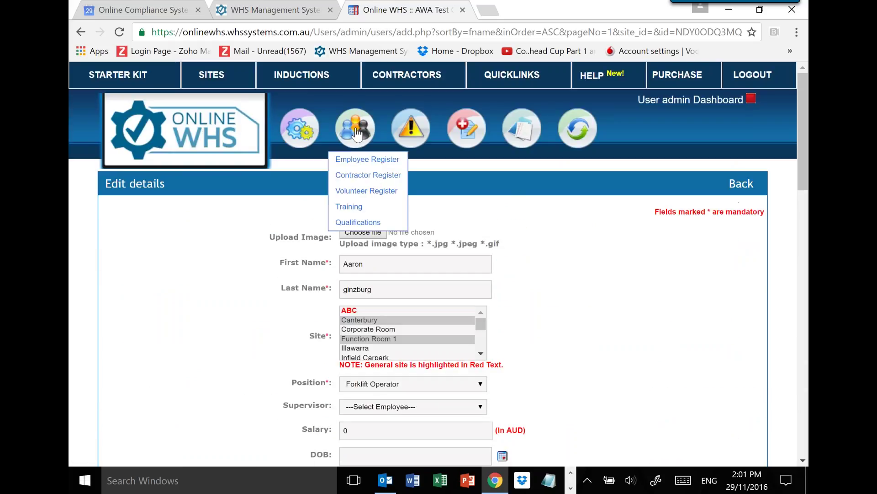
pyautogui.click(356, 225)
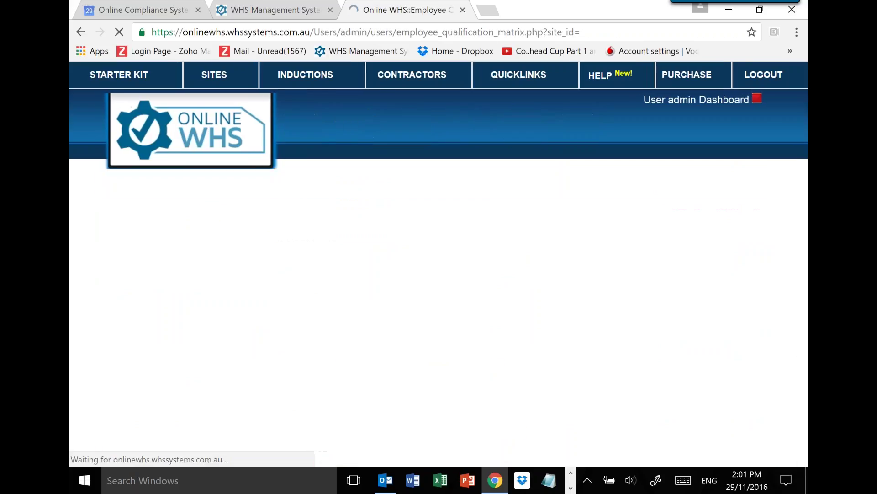
pyautogui.scroll(-3, 372, 311)
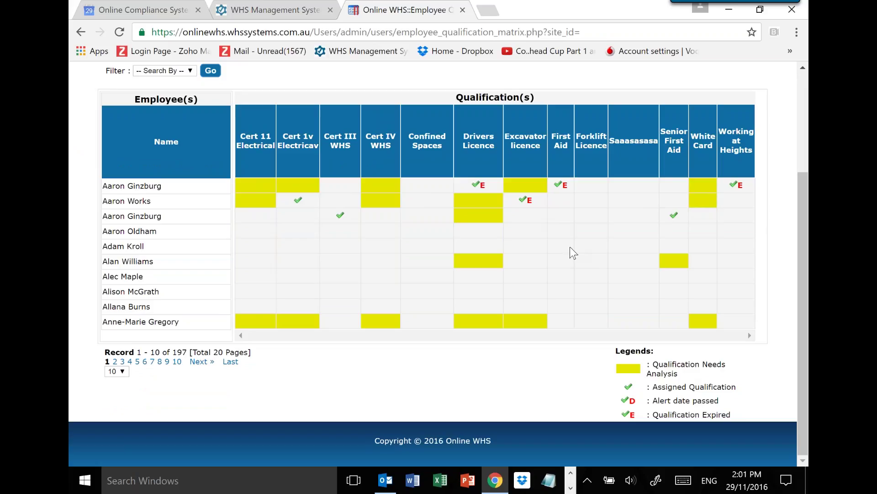
pyautogui.scroll(2, 569, 249)
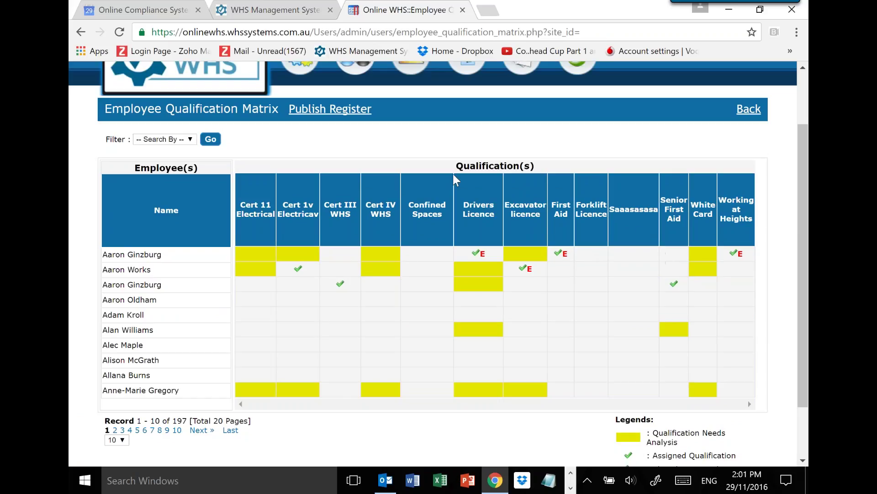
# Step: View the publishing options for exporting the qualification matrix and close the dialog without publishing
pyautogui.click(339, 110)
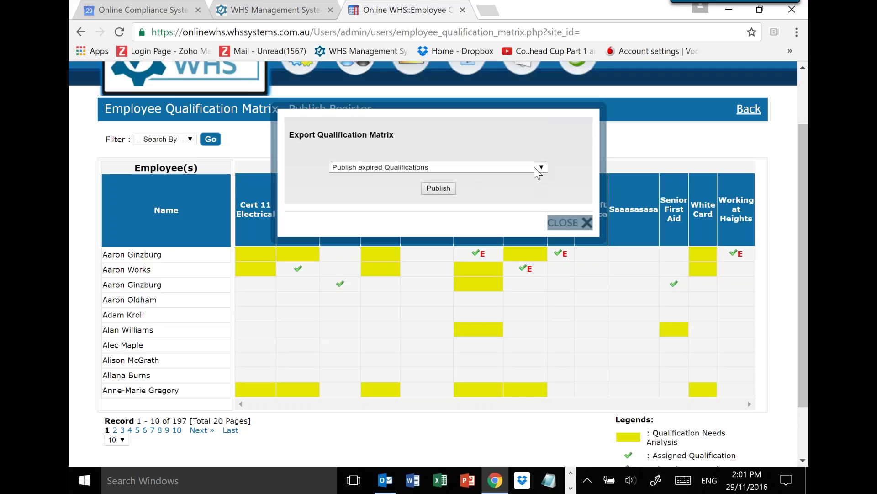
pyautogui.click(520, 166)
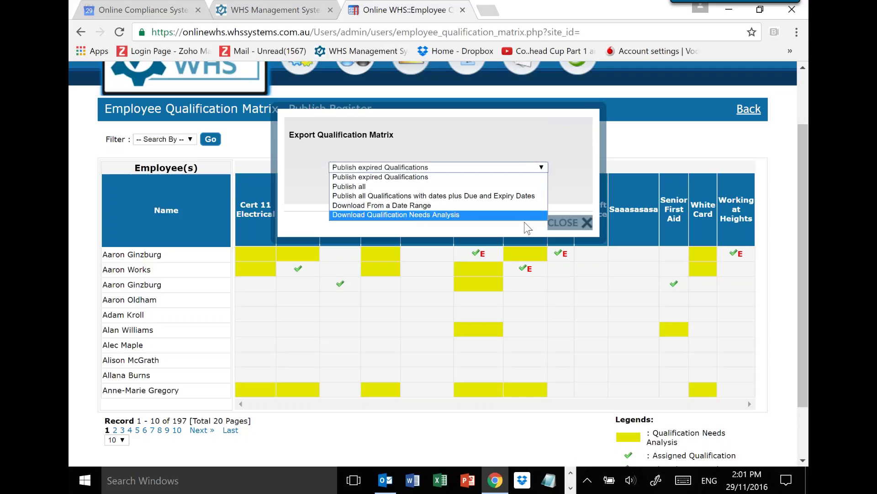
pyautogui.click(586, 223)
pyautogui.click(586, 223)
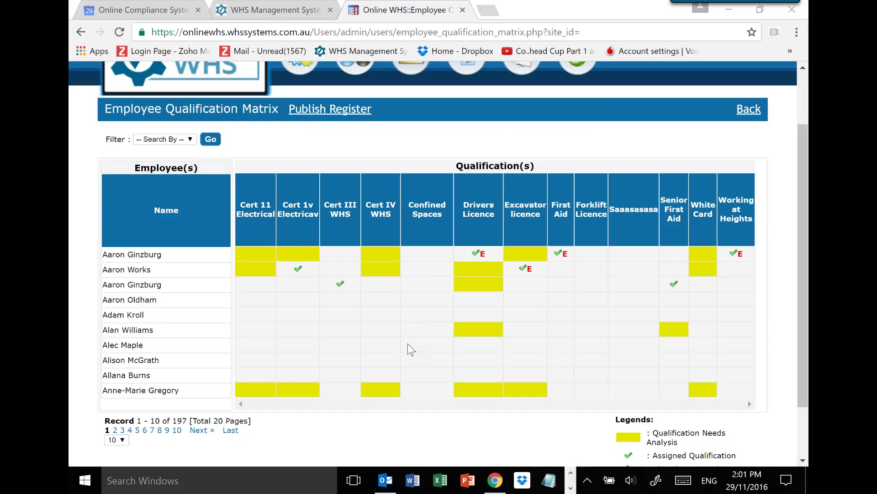
# Step: Open the Factory Labourer position for editing from the Organisational Positions register
pyautogui.scroll(2, 407, 342)
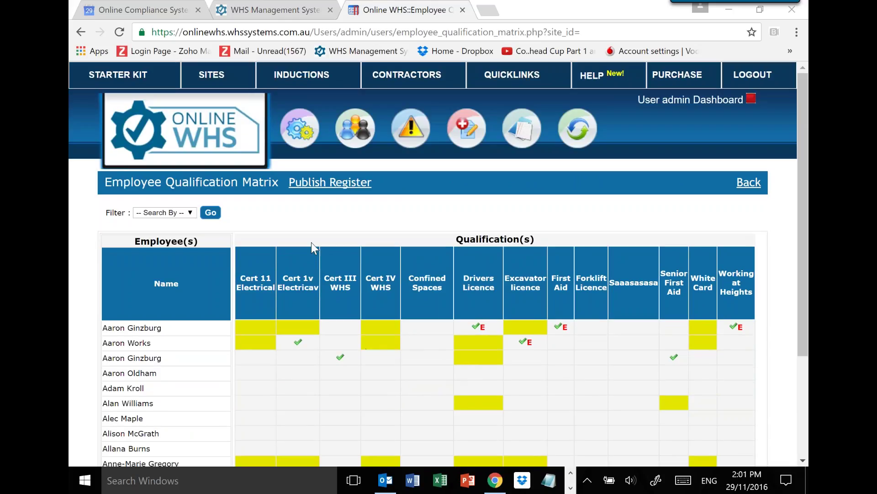
pyautogui.moveTo(299, 134)
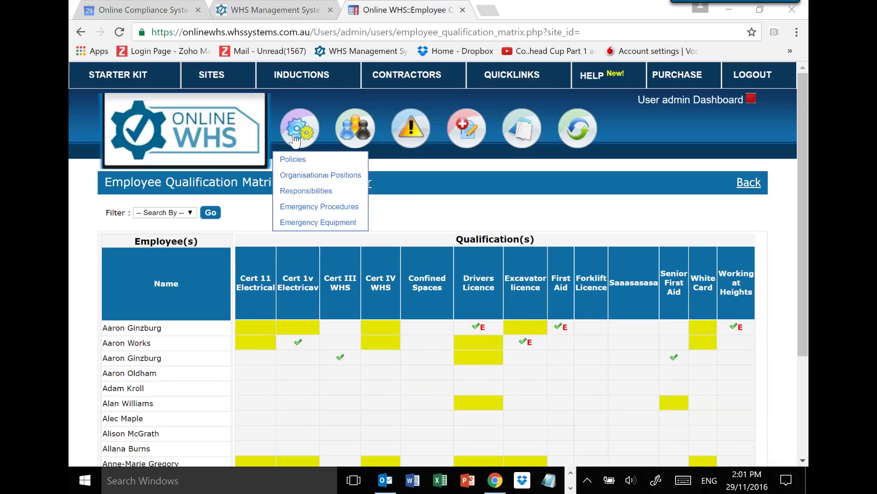
pyautogui.click(305, 177)
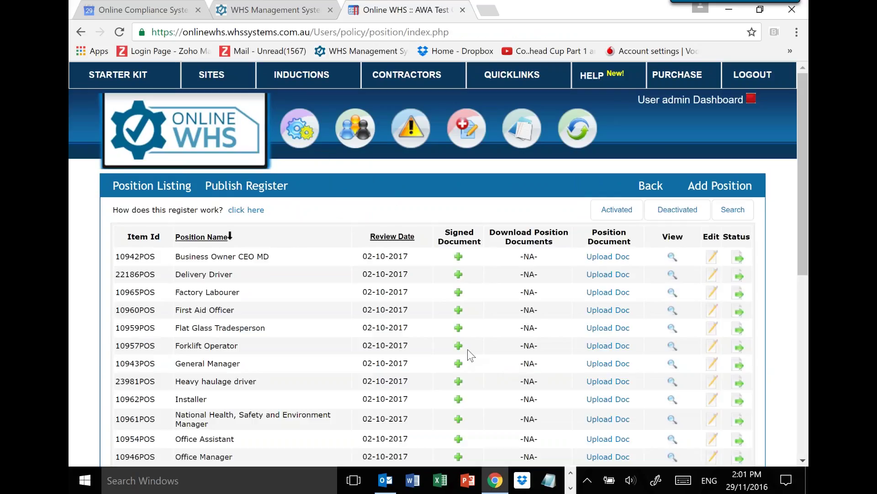
pyautogui.scroll(-3, 437, 321)
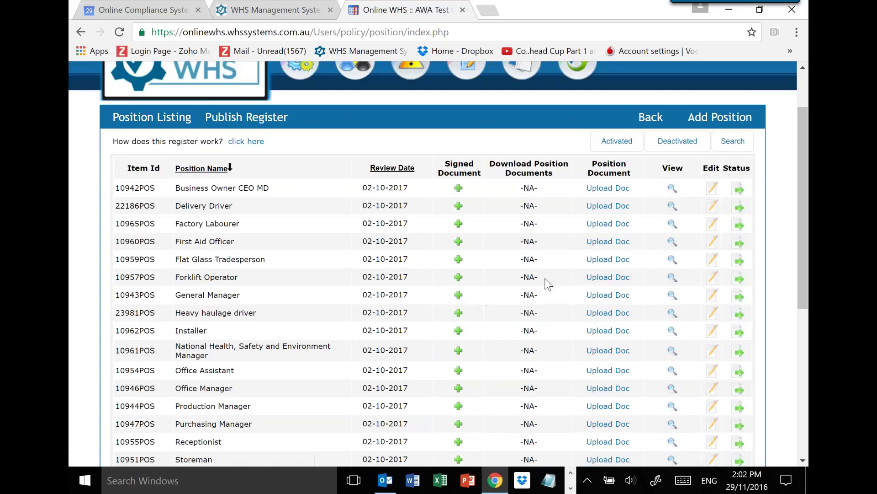
pyautogui.click(713, 226)
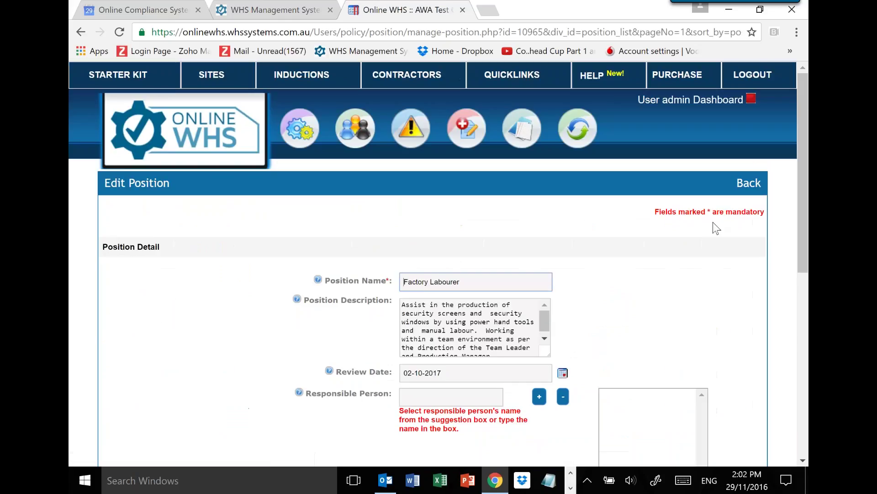
# Step: Add Manual Handling training and the Cert IV WHS and Confined Spaces qualifications to the Factory Labourer position's requirements and save it
pyautogui.scroll(-3, 534, 279)
pyautogui.scroll(1, 290, 305)
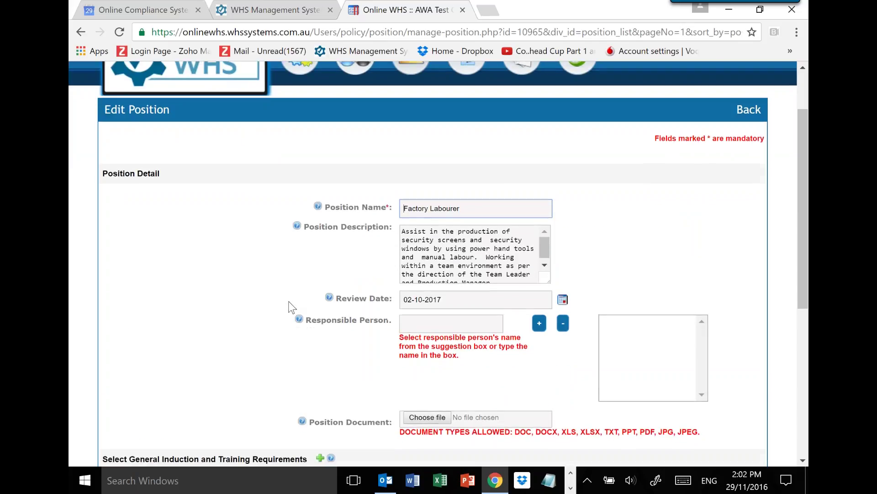
pyautogui.scroll(-8, 287, 296)
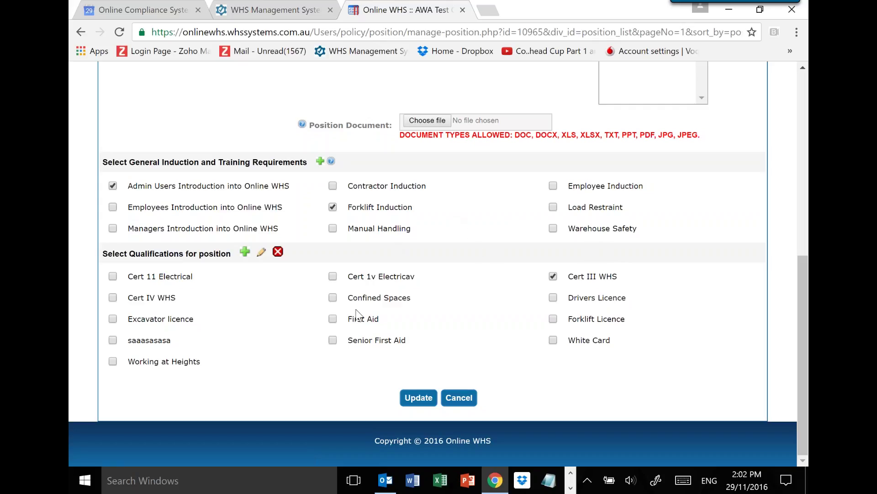
pyautogui.click(113, 298)
pyautogui.scroll(8, 463, 297)
pyautogui.scroll(-8, 301, 335)
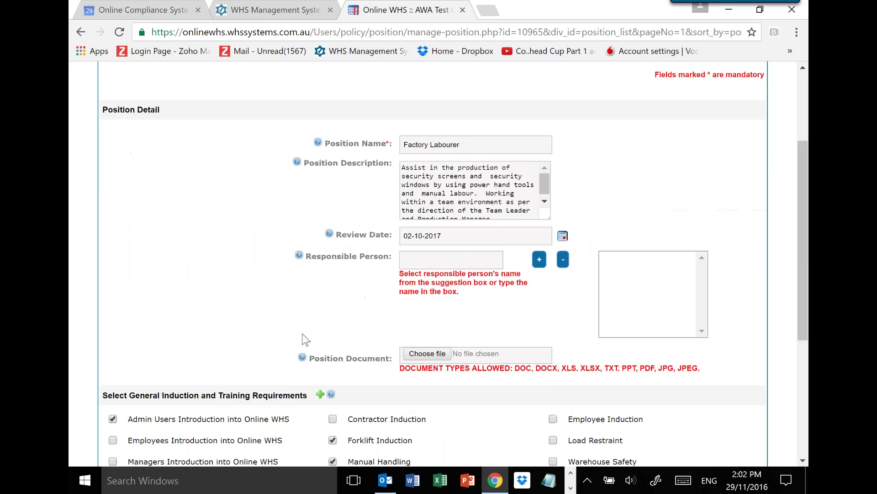
pyautogui.click(409, 397)
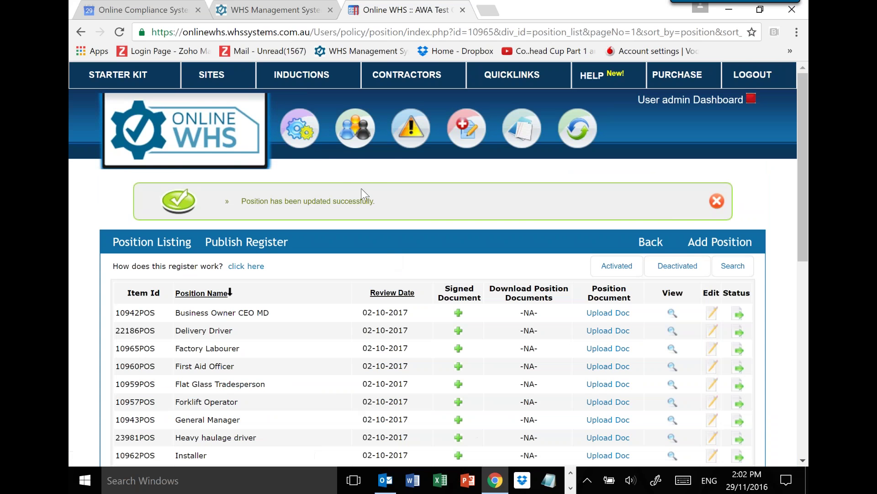
# Step: In the Employee Register, set the second listed employee's position to Factory Labourer and save the employee details
pyautogui.moveTo(355, 137)
pyautogui.click(357, 159)
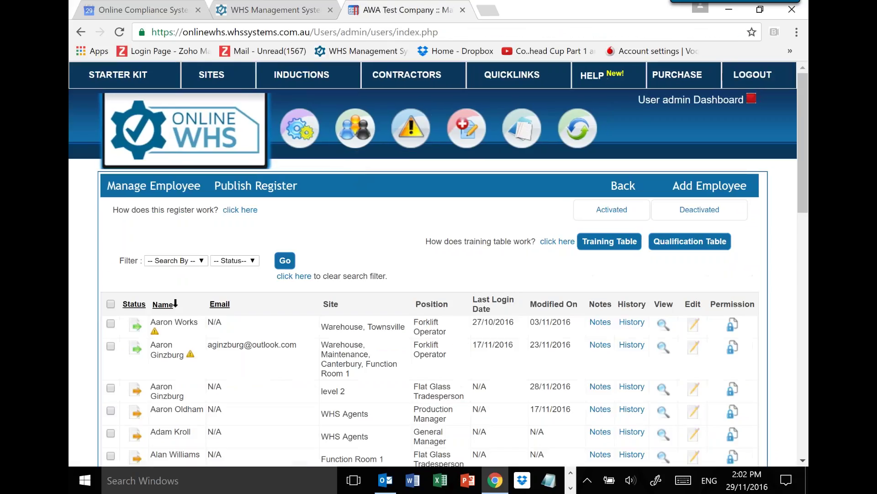
pyautogui.click(695, 348)
pyautogui.scroll(-3, 593, 319)
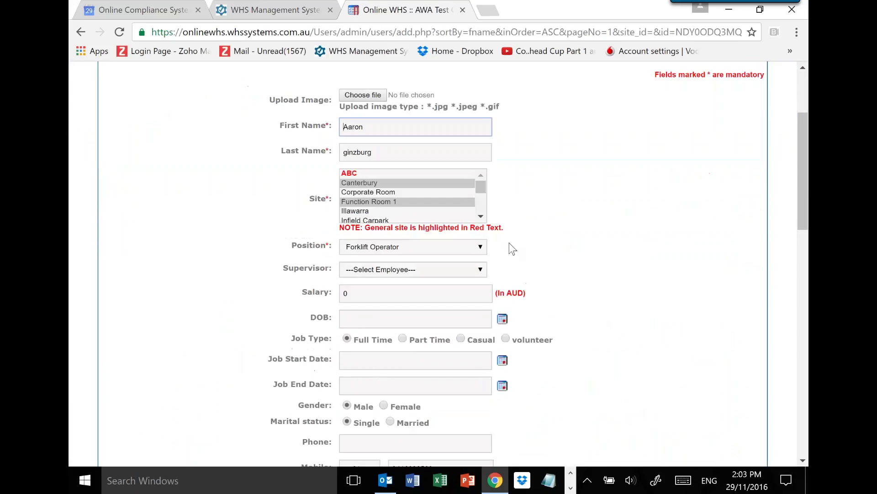
pyautogui.click(478, 248)
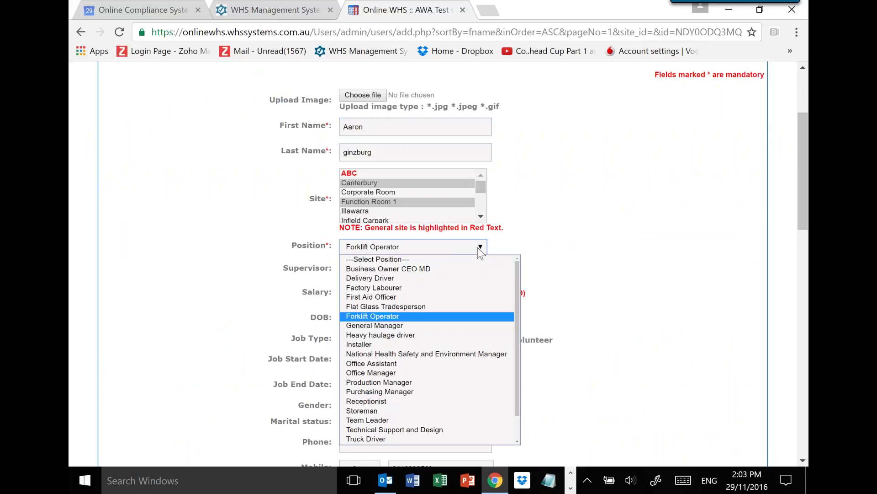
pyautogui.click(404, 291)
pyautogui.scroll(-11, 208, 295)
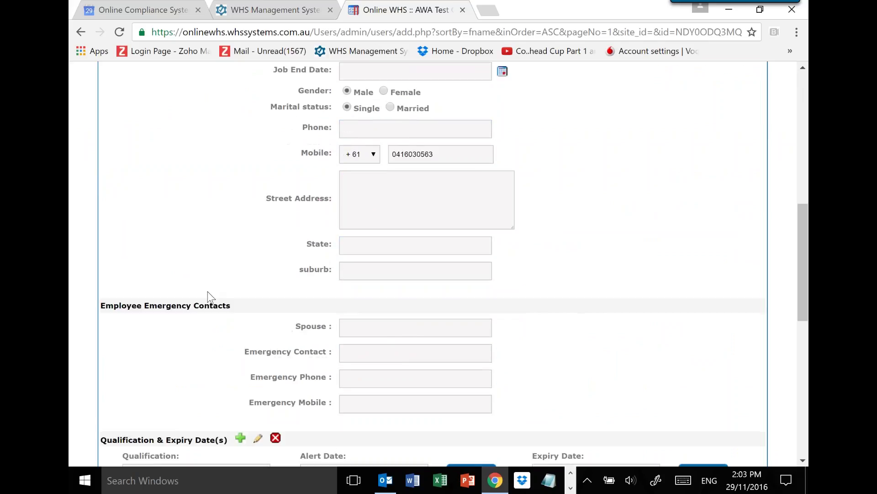
pyautogui.scroll(-3, 208, 293)
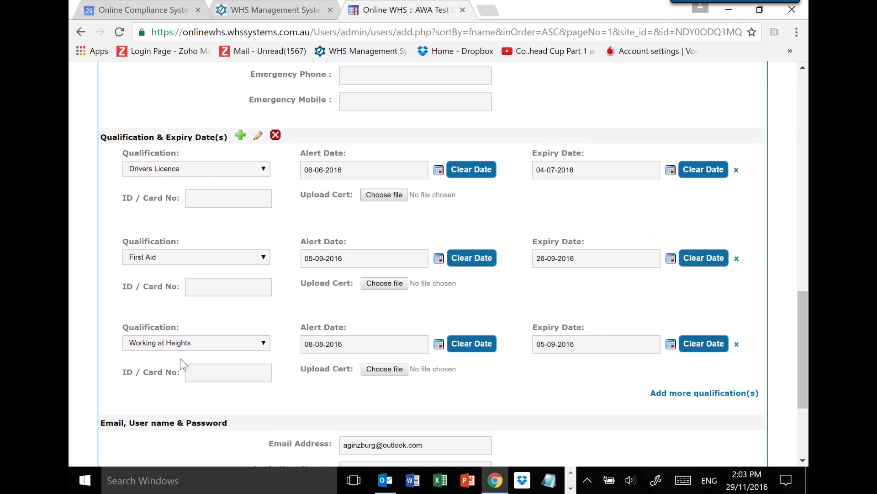
pyautogui.scroll(-4, 185, 361)
pyautogui.click(346, 389)
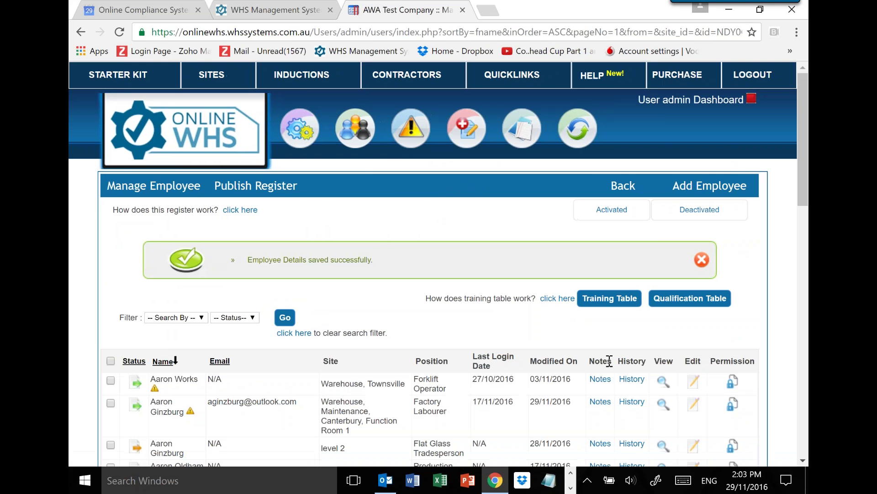
# Step: Reopen the Employee Qualification Matrix and check the needed qualifications marked for the first listed employee
pyautogui.moveTo(365, 160)
pyautogui.click(350, 224)
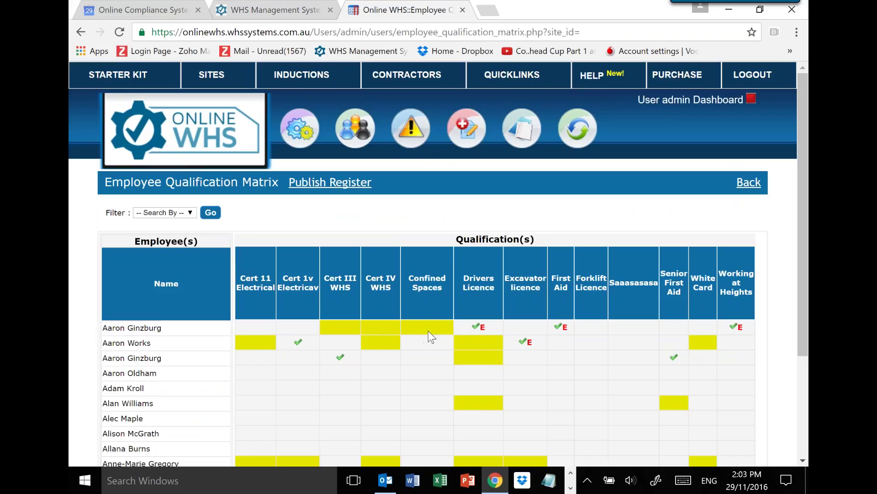
pyautogui.moveTo(430, 337)
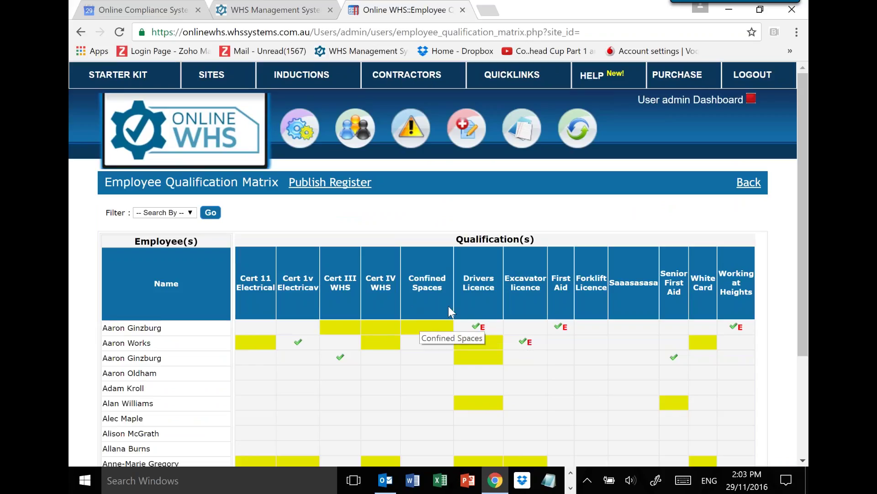
# Step: Go through Quicklinks to the Employee Induction Matrix and open the induction assignments of the second listed employee
pyautogui.moveTo(522, 135)
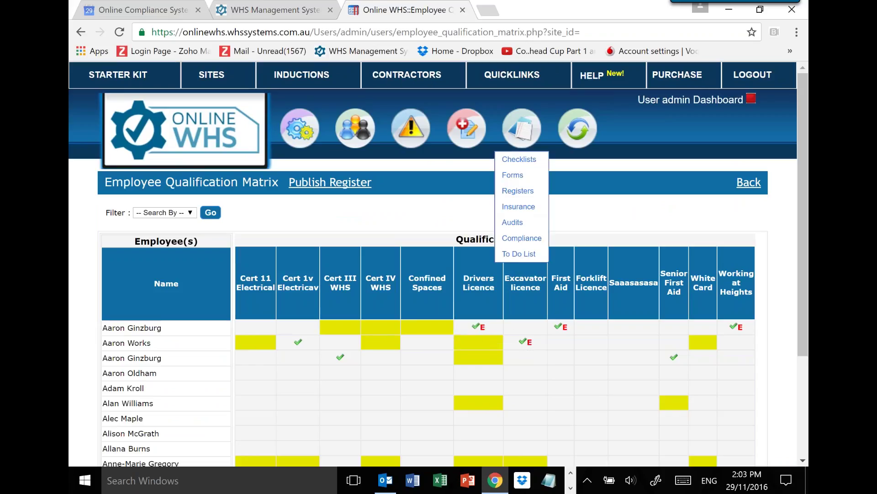
pyautogui.click(512, 77)
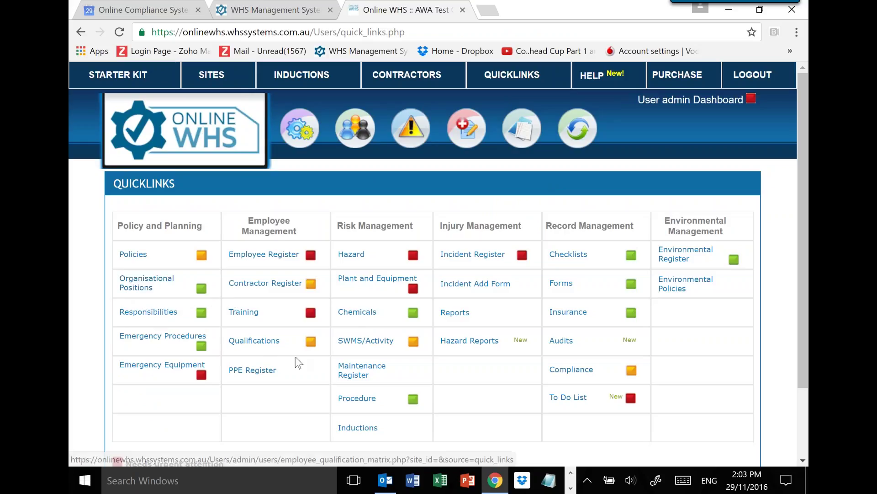
pyautogui.click(260, 346)
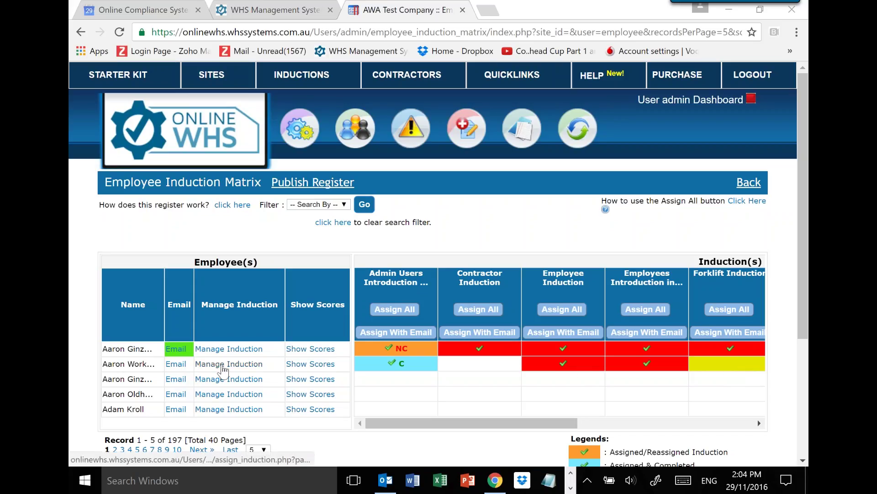
pyautogui.click(223, 364)
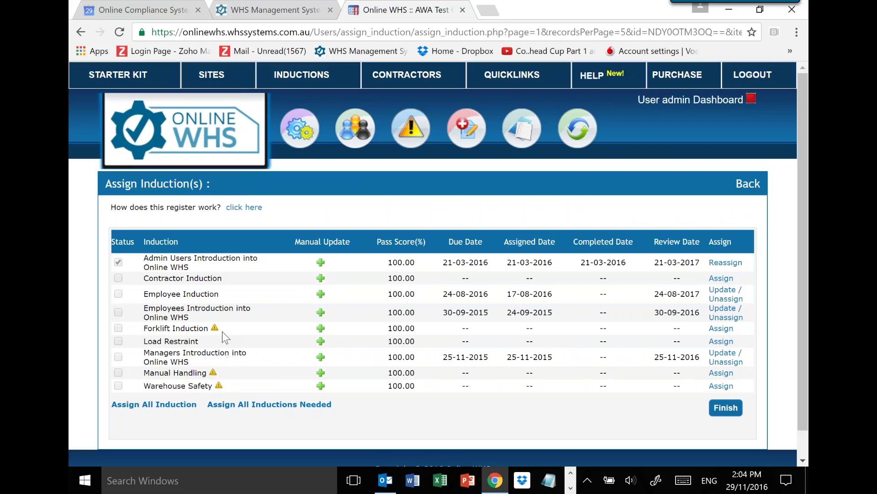
# Step: Go through Quicklinks to the Checklists register and start adding a new checklist
pyautogui.moveTo(300, 130)
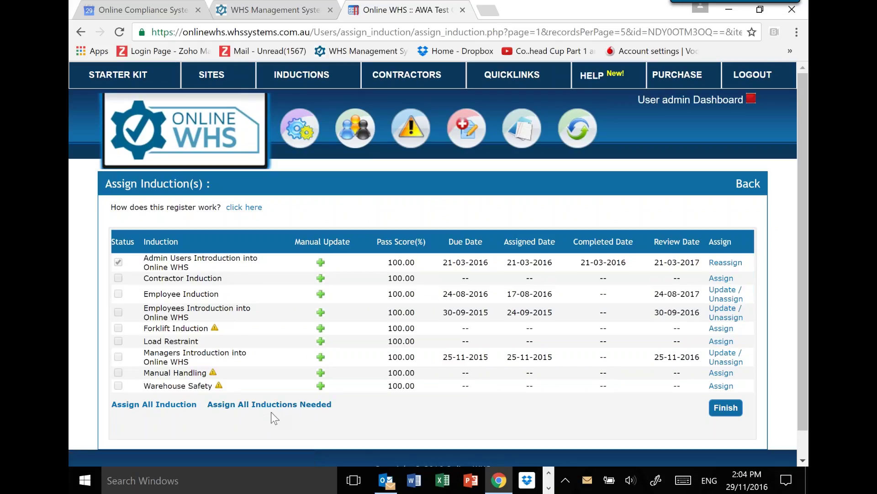
pyautogui.click(511, 75)
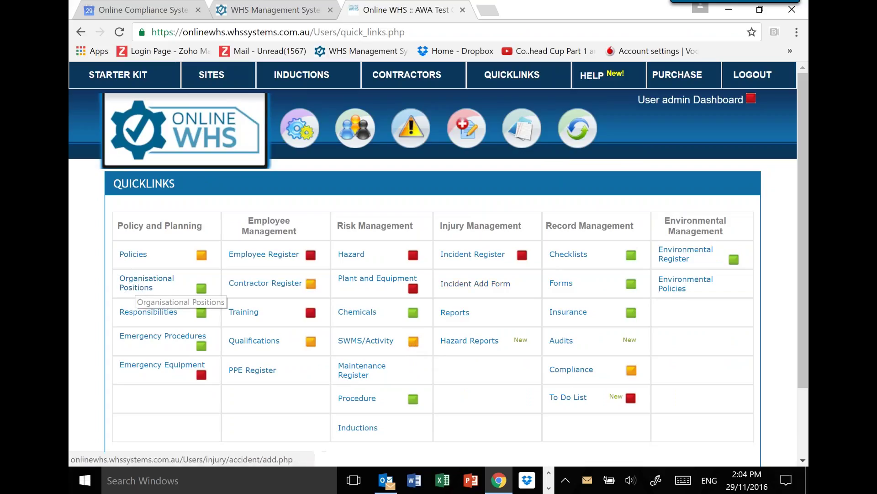
pyautogui.click(568, 254)
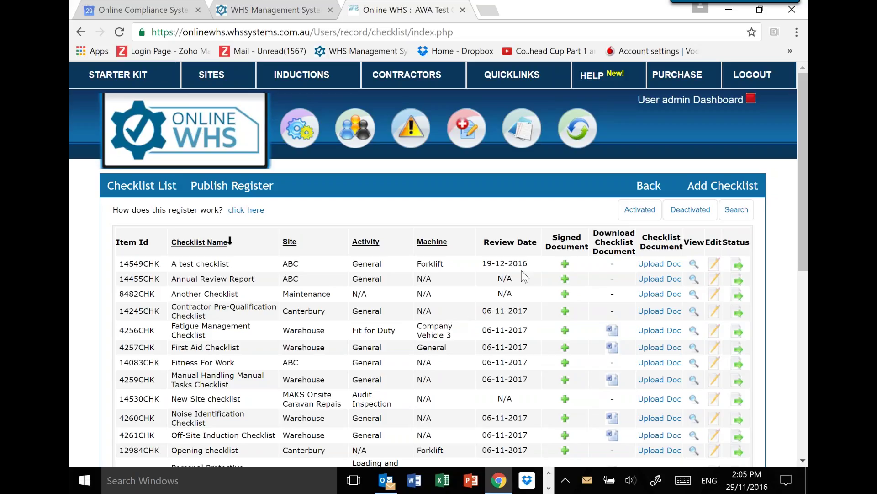
pyautogui.click(726, 191)
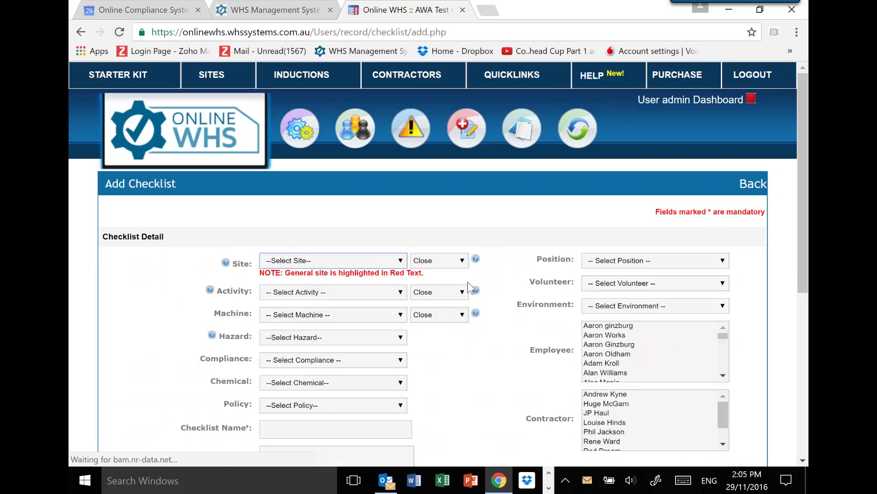
# Step: Set the new checklist's site to ABC with the site option set to Open
pyautogui.scroll(-3, 451, 285)
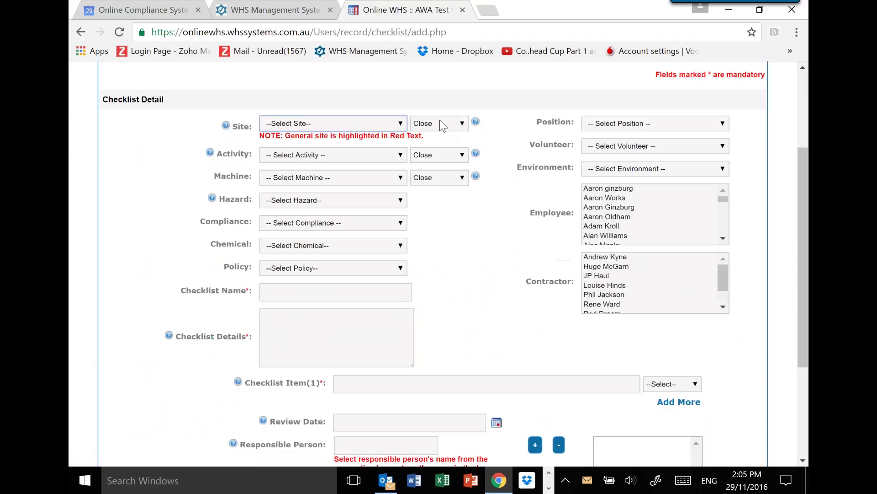
pyautogui.click(459, 123)
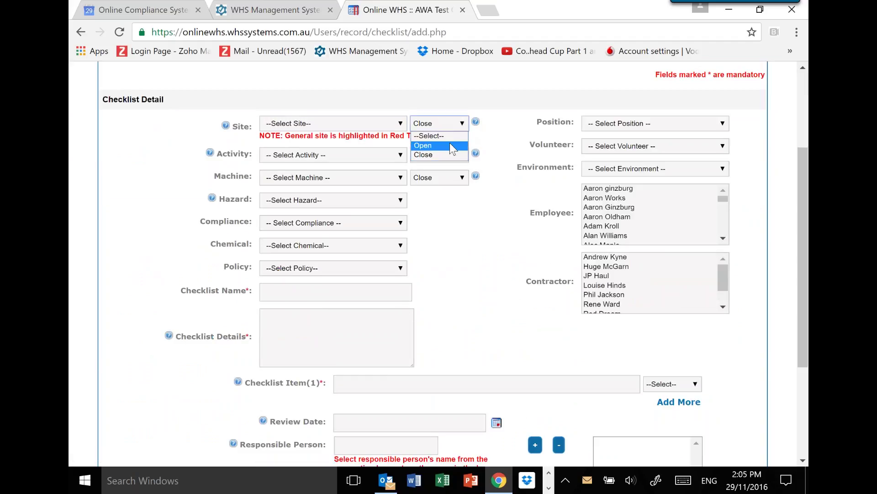
pyautogui.click(449, 143)
pyautogui.click(401, 123)
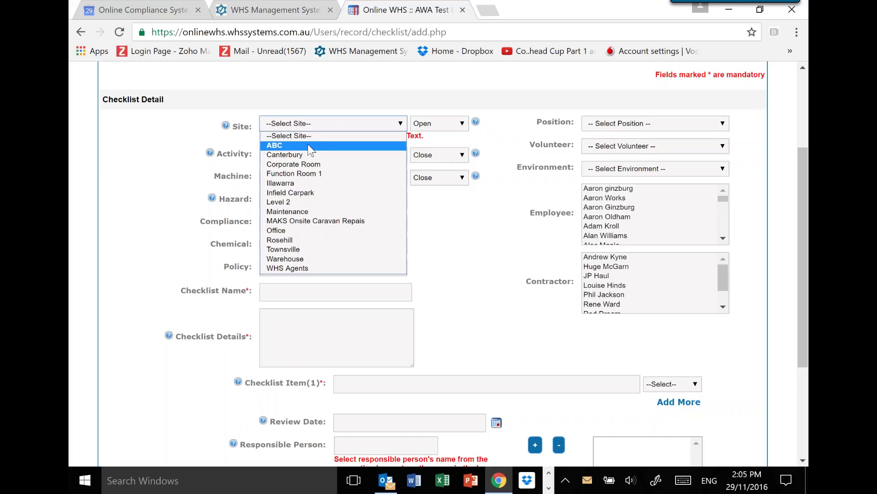
pyautogui.click(311, 146)
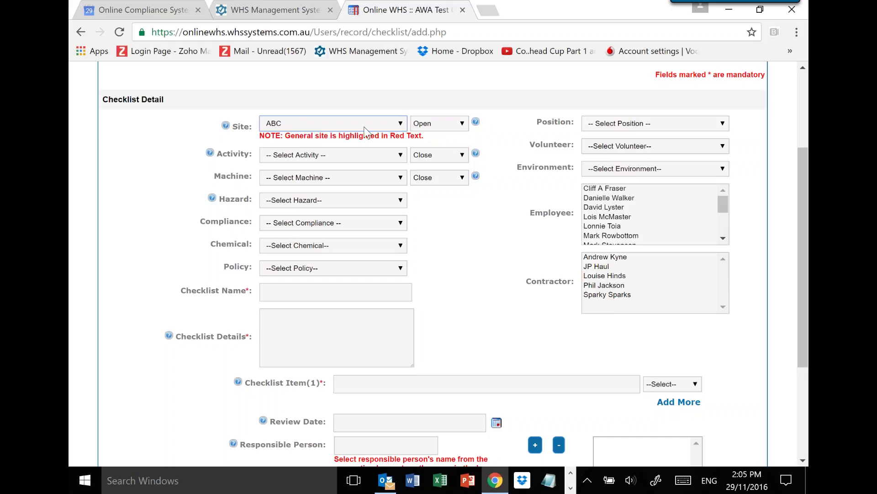
# Step: Set the checklist's activity to Loading and Unloading trucks and its machine to Forklift
pyautogui.scroll(-4, 493, 285)
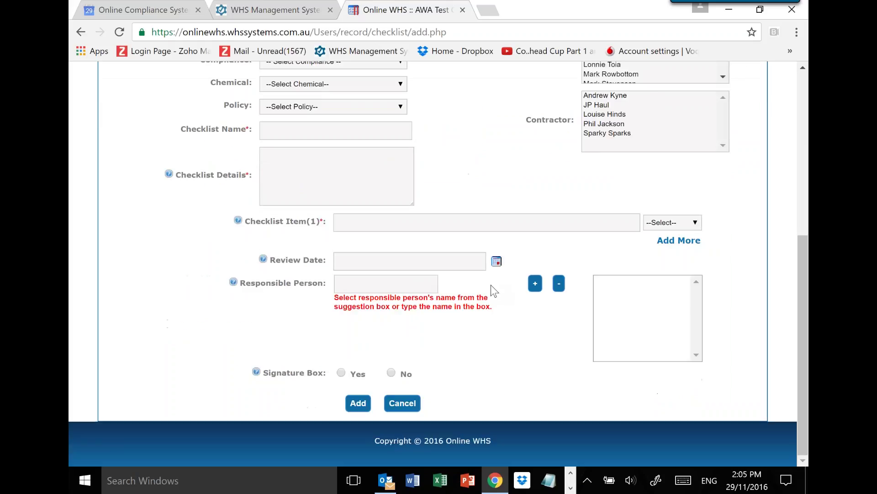
pyautogui.scroll(5, 432, 337)
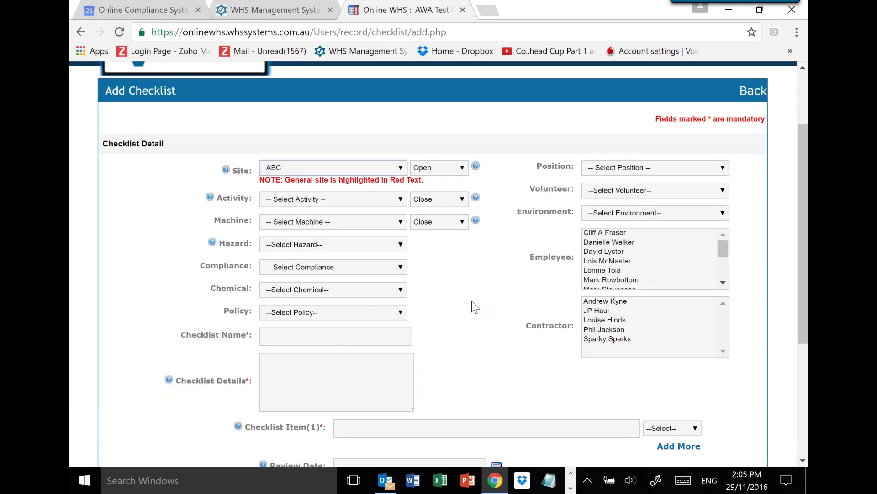
pyautogui.click(396, 199)
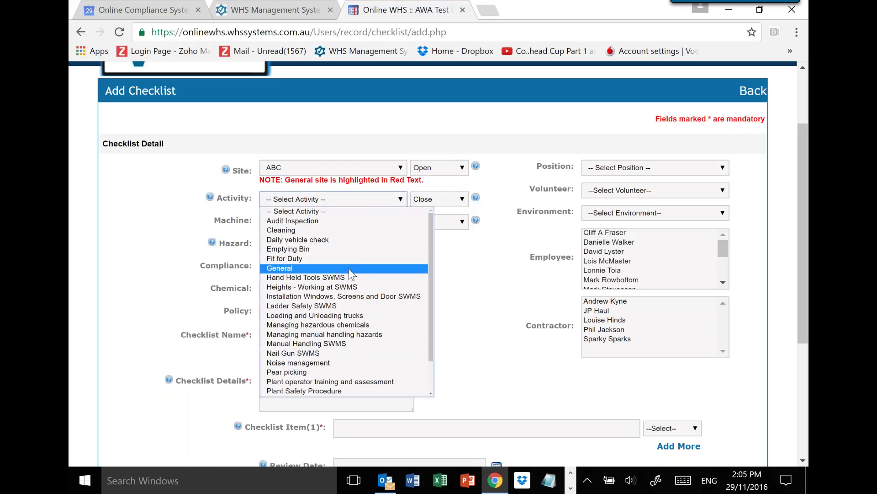
pyautogui.click(338, 315)
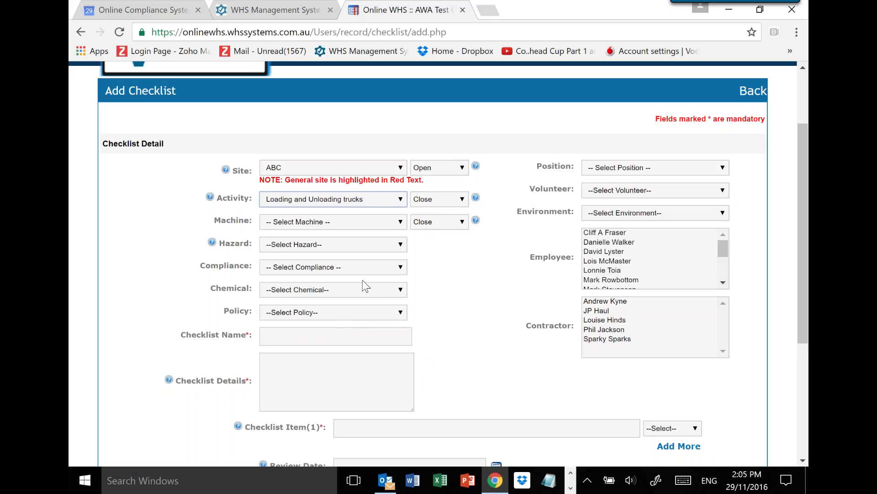
pyautogui.click(396, 225)
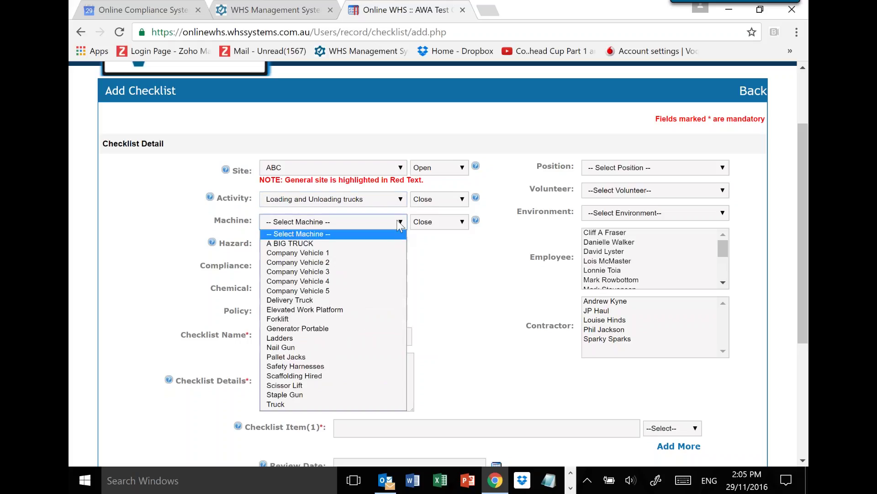
pyautogui.click(338, 319)
# Step: Link the checklist to the Load Restraint compliance item and the Vehicle Policy, leaving the hazard unselected
pyautogui.click(405, 246)
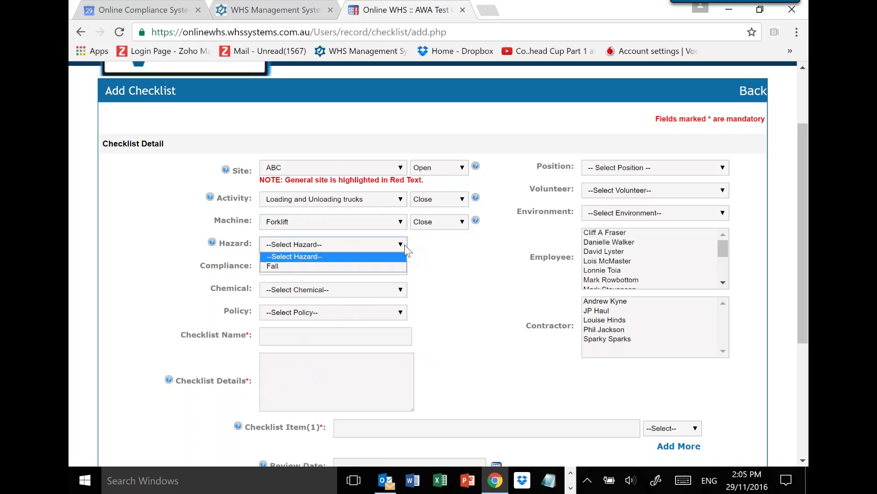
pyautogui.click(422, 268)
pyautogui.click(395, 273)
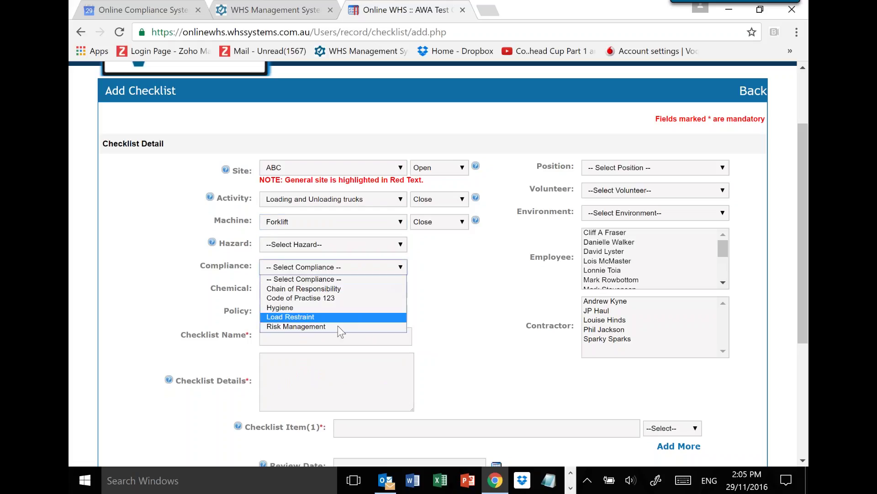
pyautogui.press('Escape')
pyautogui.scroll(2, 344, 319)
pyautogui.moveTo(522, 137)
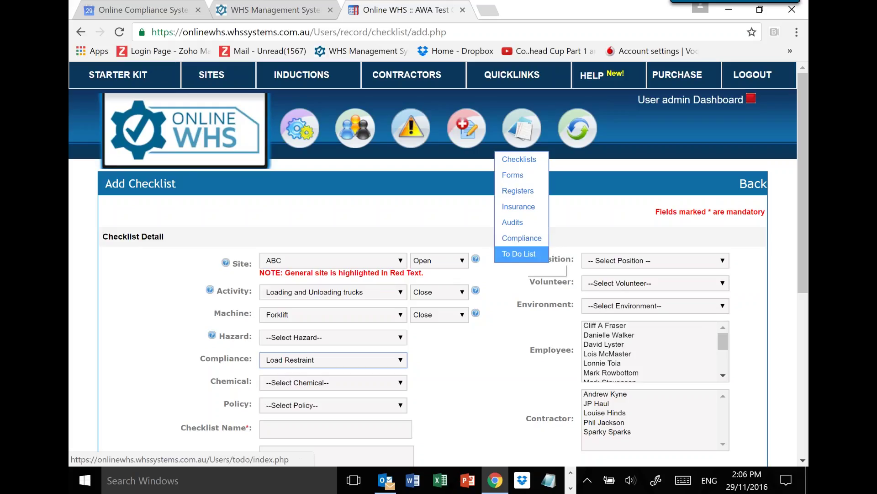
pyautogui.scroll(-3, 467, 350)
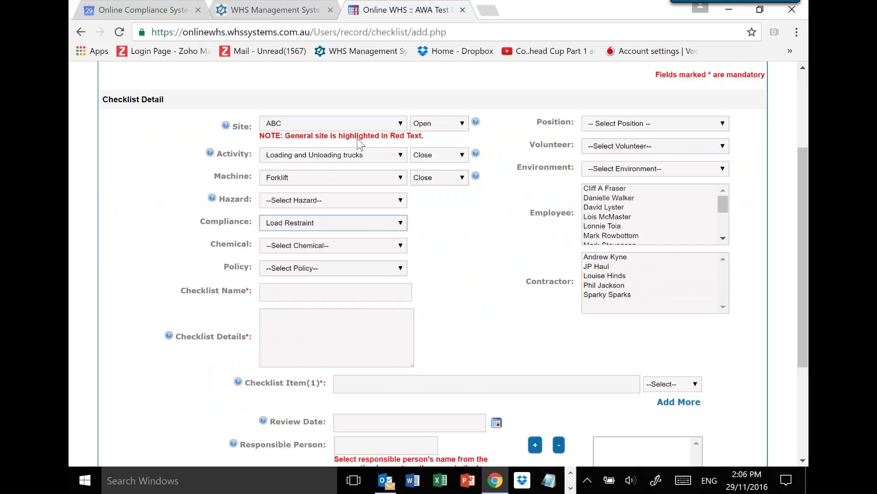
pyautogui.click(400, 269)
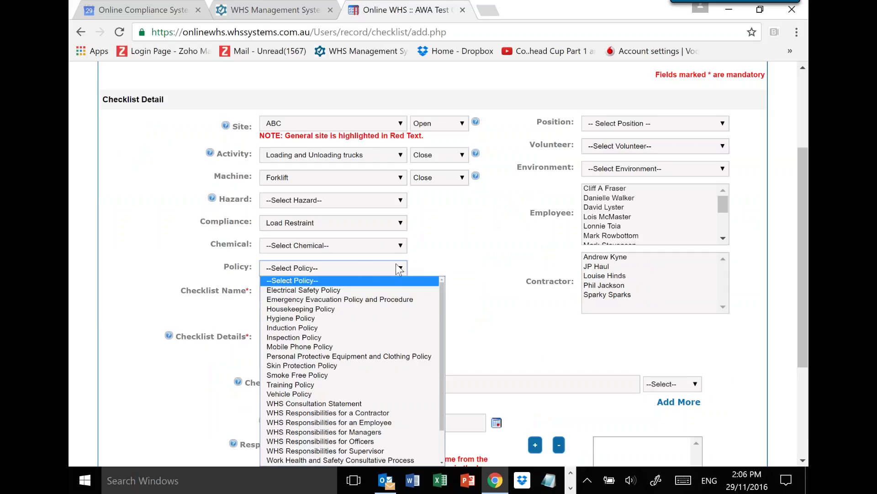
pyautogui.click(316, 394)
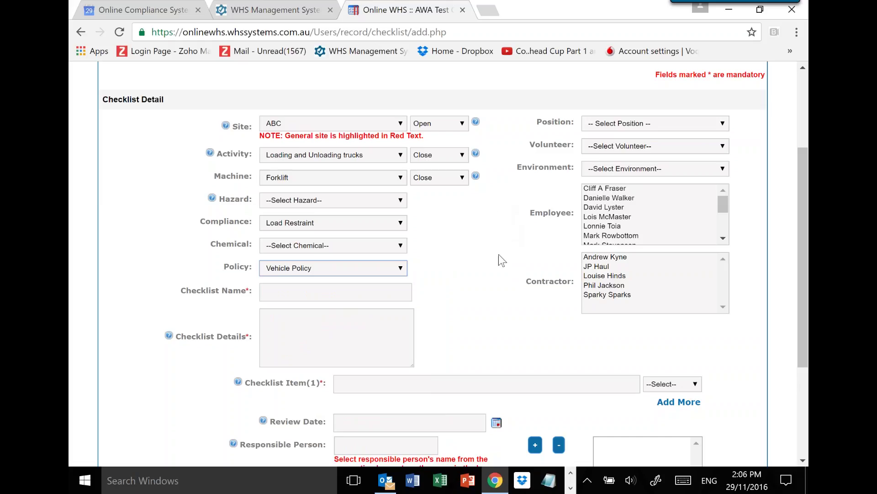
# Step: Name the checklist "AAAAAAAAAA BBBBBB" and enter "DSDSDAS" as its details
pyautogui.click(339, 291)
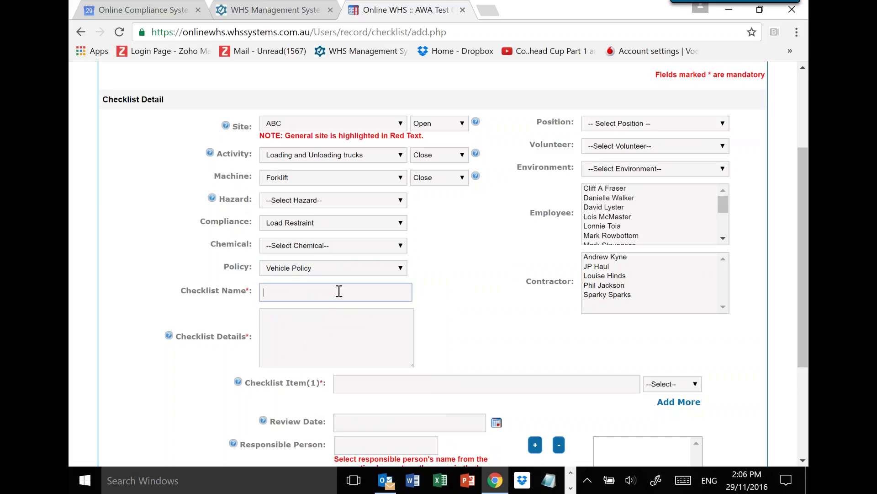
pyautogui.write('AAAAAAA')
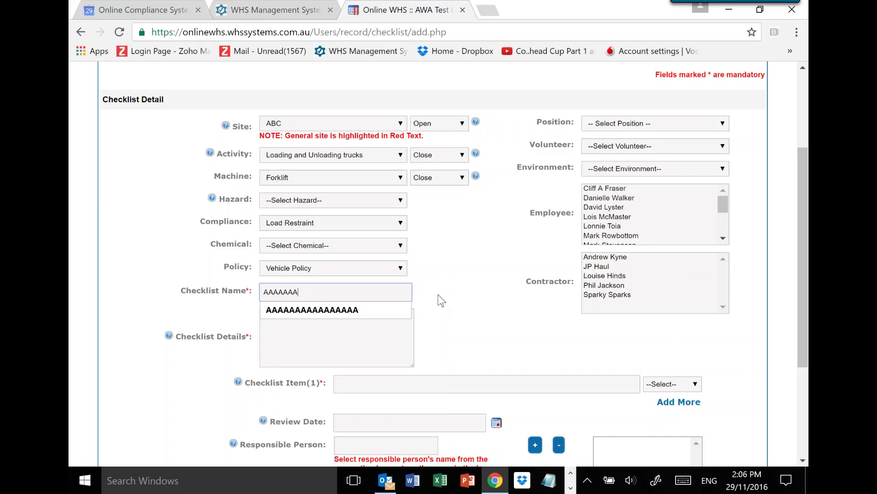
pyautogui.write('AAA BBBBBB')
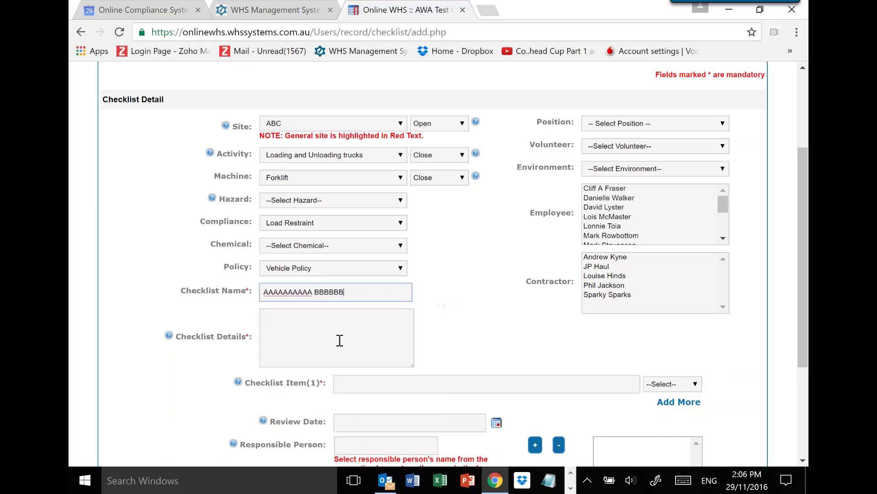
pyautogui.click(321, 332)
pyautogui.write('DSDSDAS')
# Step: Enter "AAAAAAAAA" as the first checklist item and set its type to Heading
pyautogui.click(359, 386)
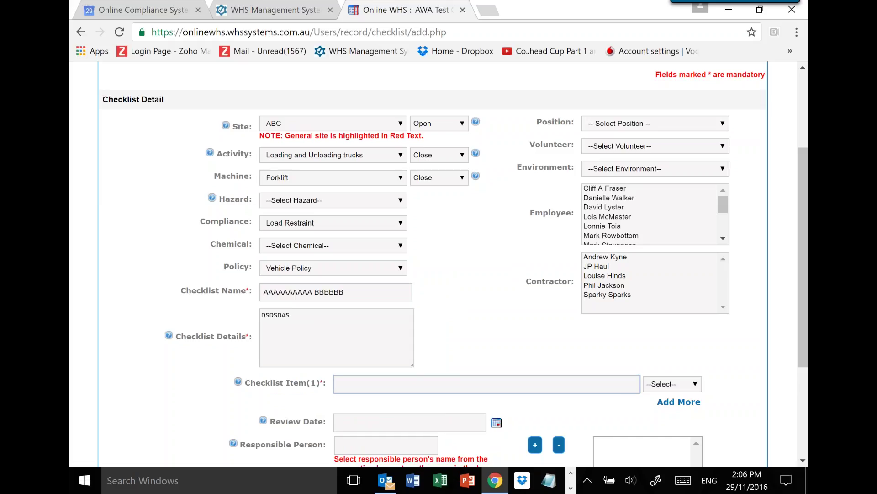
pyautogui.write('AAAAAAAAA')
pyautogui.click(677, 389)
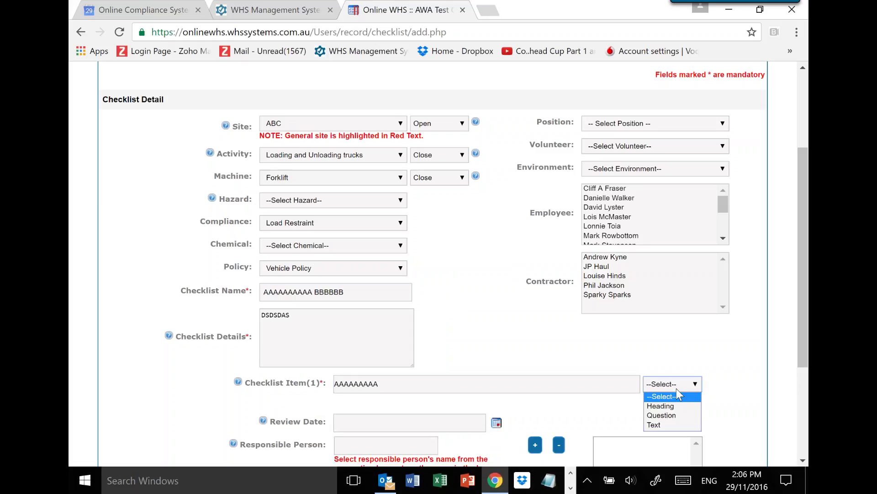
pyautogui.click(668, 405)
# Step: Add a second checklist item reading "A A A AAAA A" and set its type to Question
pyautogui.click(668, 401)
pyautogui.click(464, 407)
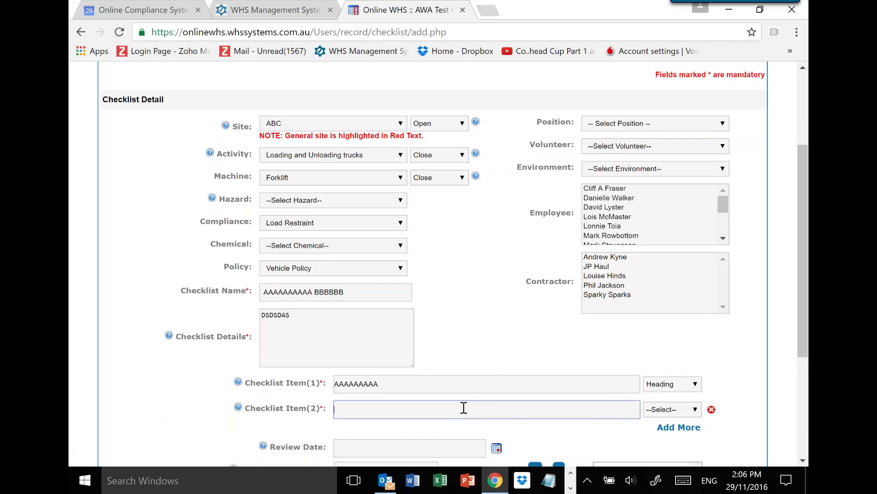
pyautogui.write('A A A AAAA A')
pyautogui.click(685, 410)
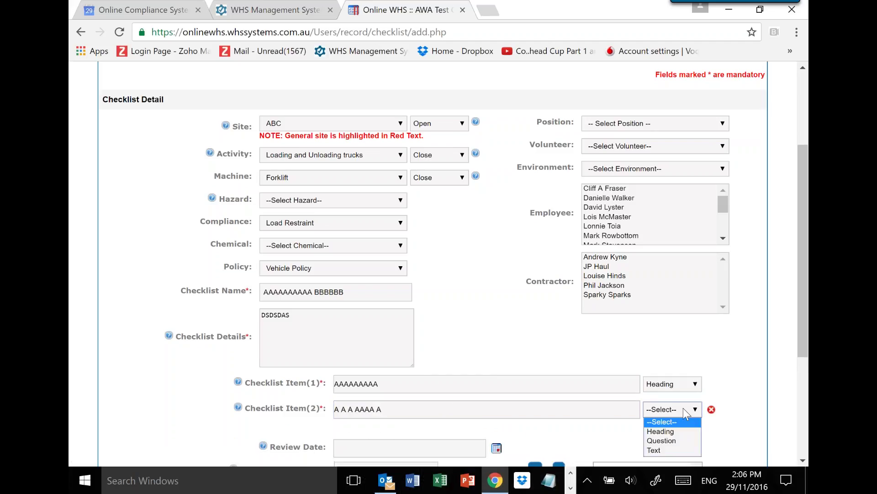
pyautogui.click(670, 440)
# Step: Add a third checklist item reading "ssds sdsds" and set its type to Text
pyautogui.click(676, 427)
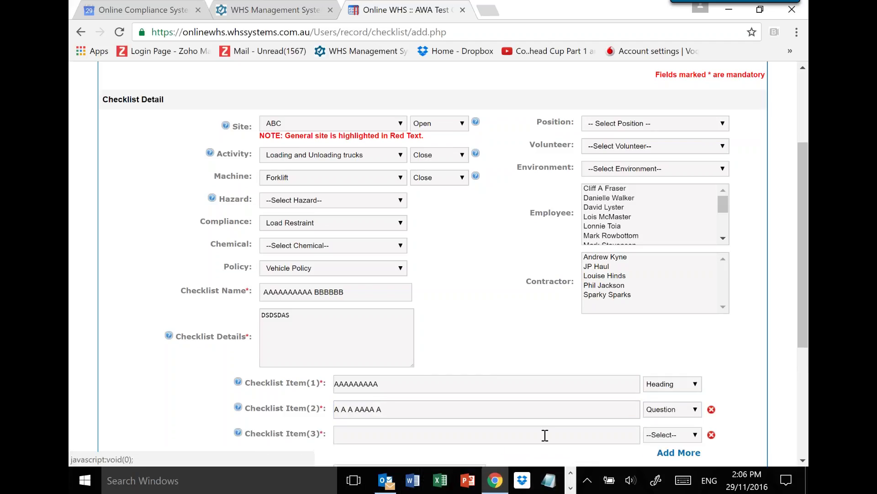
pyautogui.click(512, 434)
pyautogui.write('ssds sdsds')
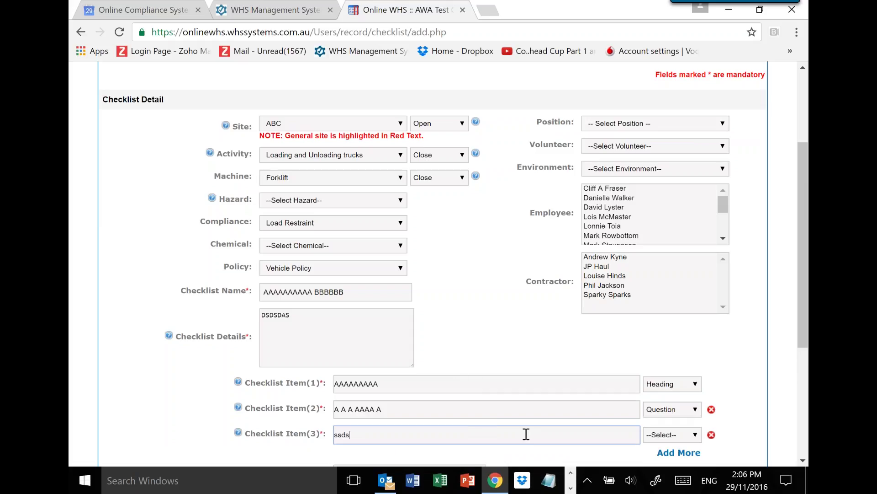
pyautogui.click(686, 435)
pyautogui.click(676, 421)
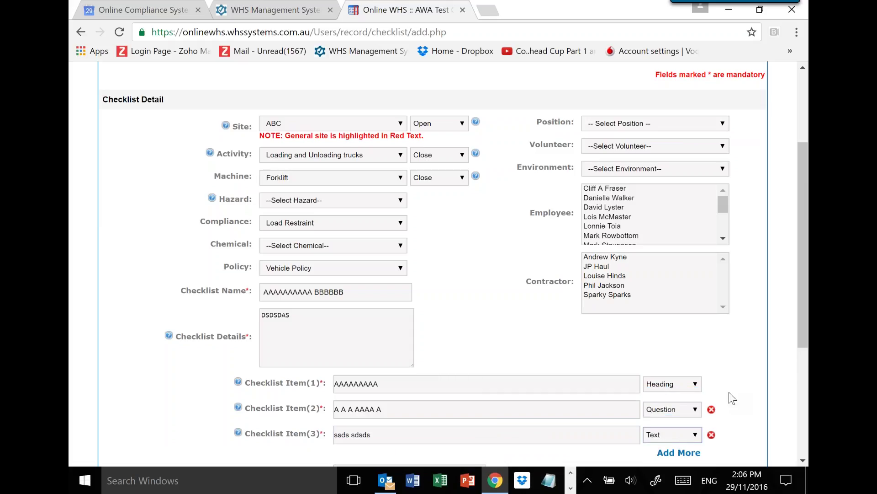
# Step: Add a fourth checklist item reading "ds ddsd" and set its type to Question
pyautogui.moveTo(802, 317); pyautogui.dragTo(781, 376)
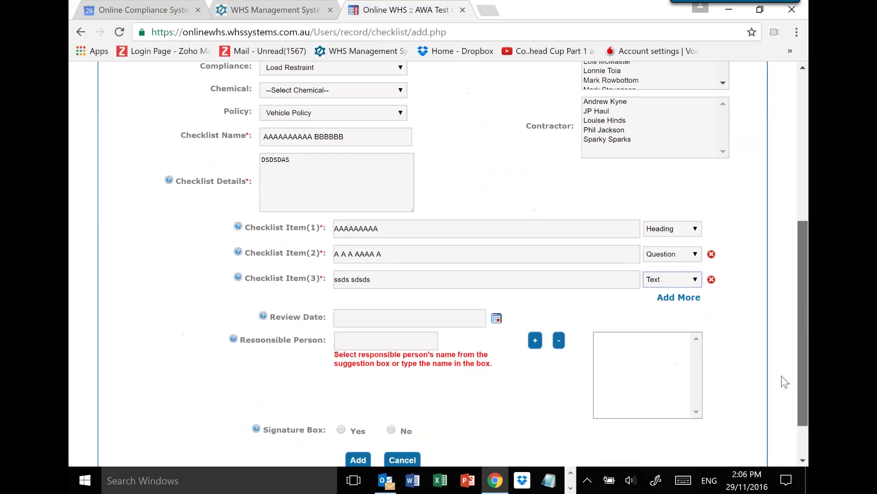
pyautogui.click(679, 297)
pyautogui.click(568, 307)
pyautogui.write('ds ddsd')
pyautogui.click(698, 309)
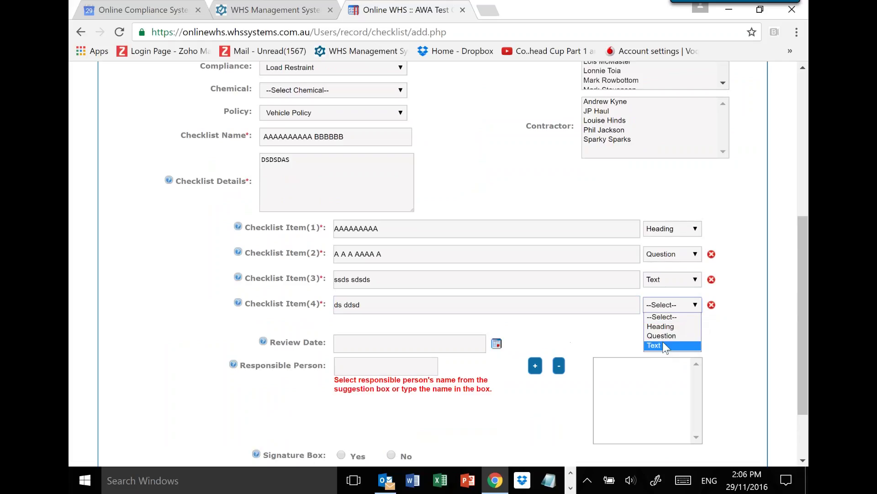
pyautogui.click(668, 334)
# Step: Set the checklist's review date to 30-11-2016
pyautogui.scroll(-2, 566, 335)
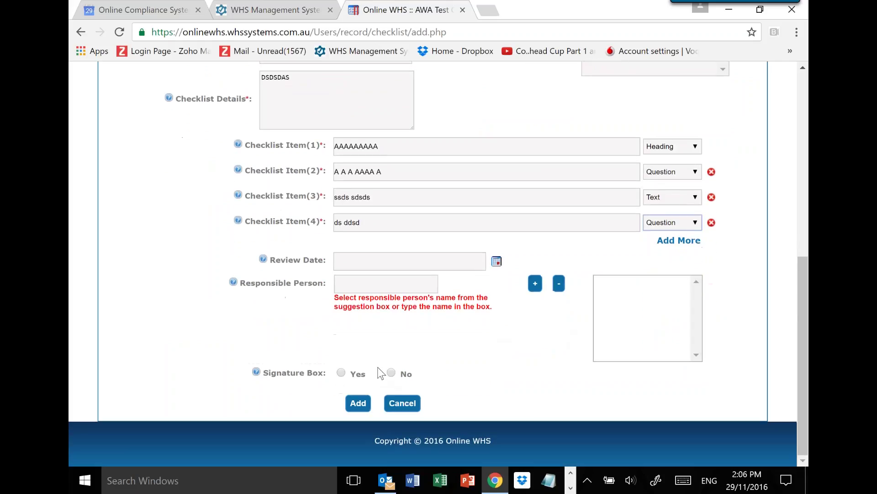
pyautogui.click(496, 261)
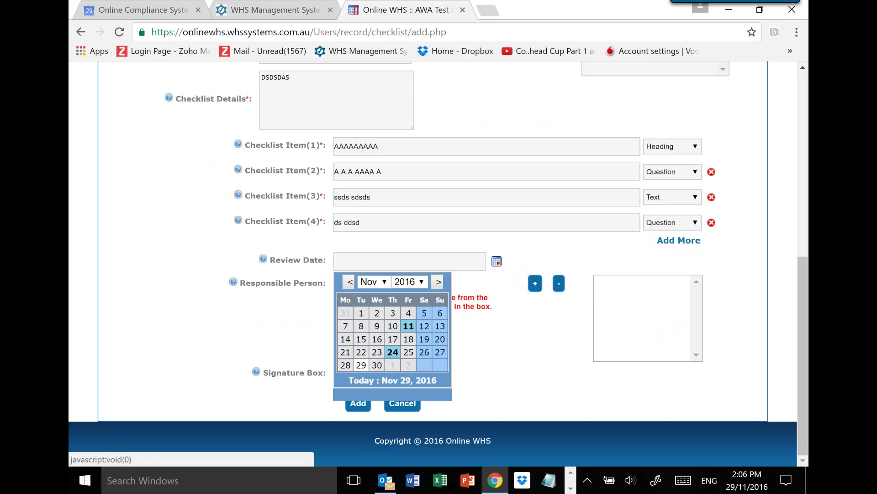
pyautogui.click(394, 374)
# Step: Look up a responsible person with "p" and add the suggested employee to the checklist's responsible person list
pyautogui.click(373, 284)
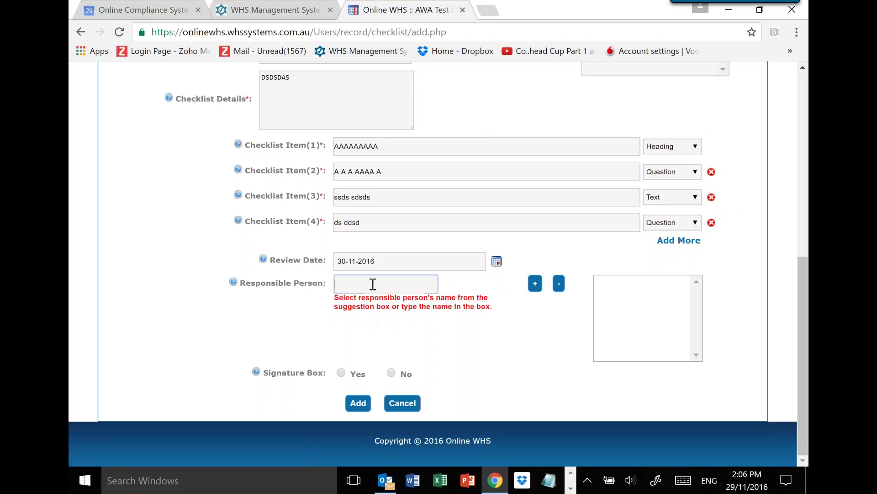
pyautogui.write('p')
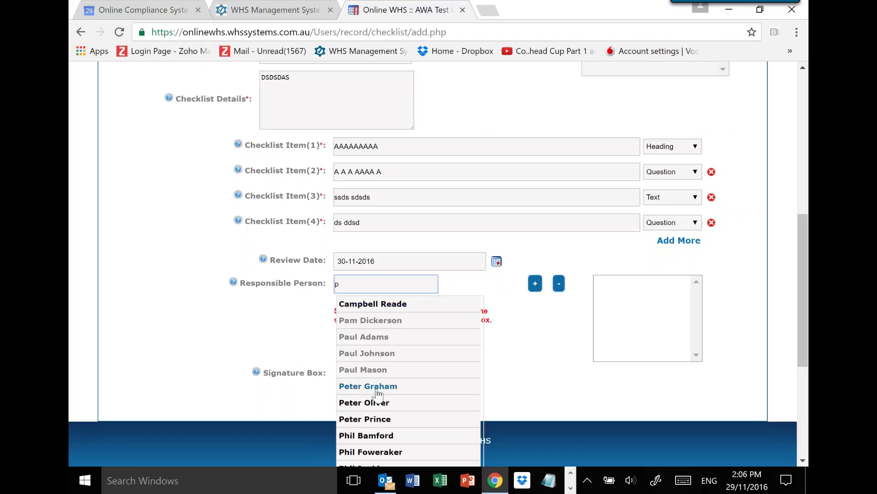
pyautogui.click(374, 437)
pyautogui.click(535, 286)
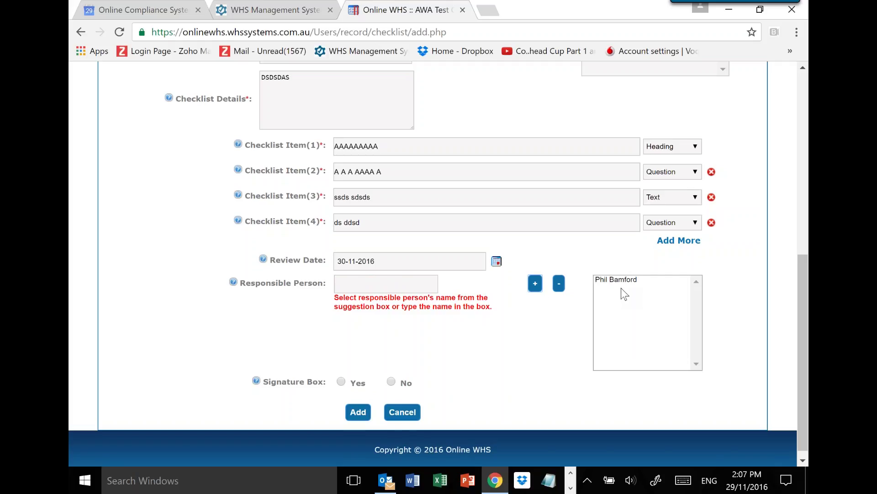
# Step: Set the signature box option to Yes and save the new checklist
pyautogui.click(341, 382)
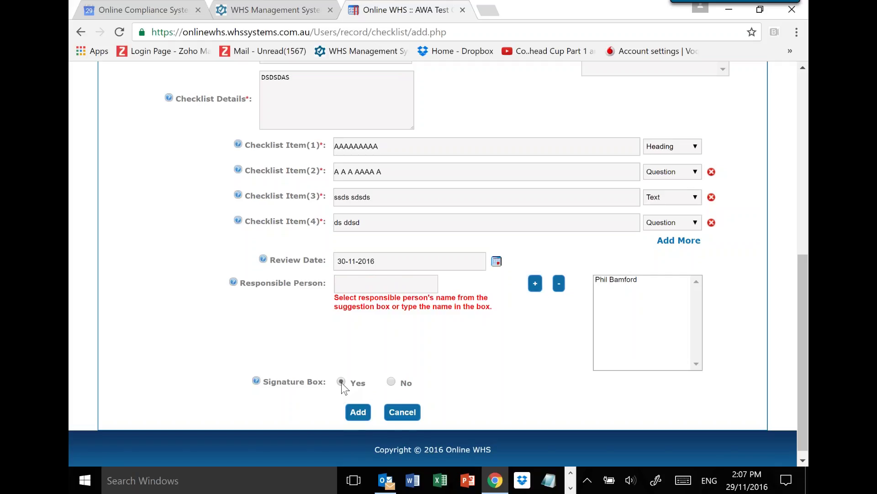
pyautogui.click(359, 413)
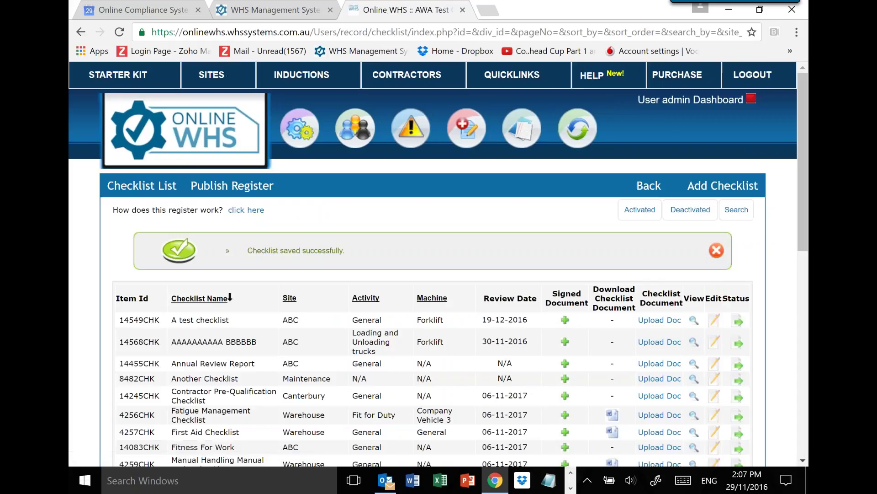
# Step: View the details of the AAAAAAAAAA BBBBBB checklist from the checklist list
pyautogui.scroll(-1, 185, 289)
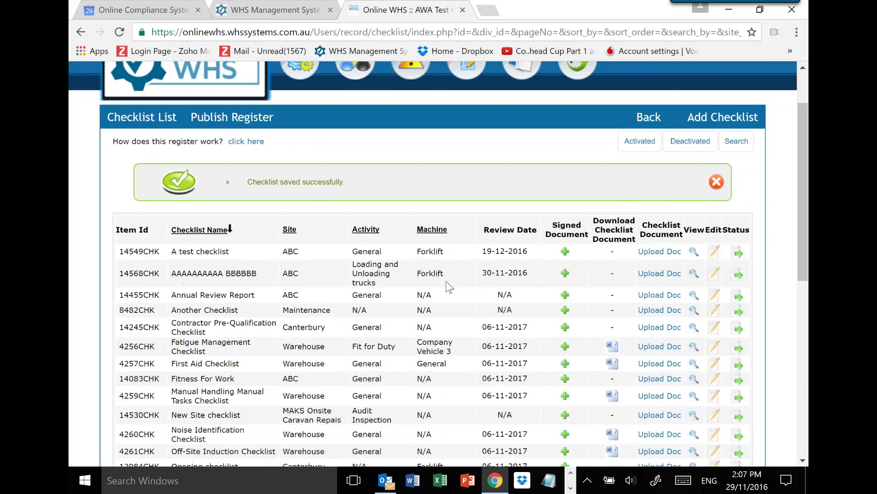
pyautogui.click(694, 276)
pyautogui.scroll(-3, 404, 309)
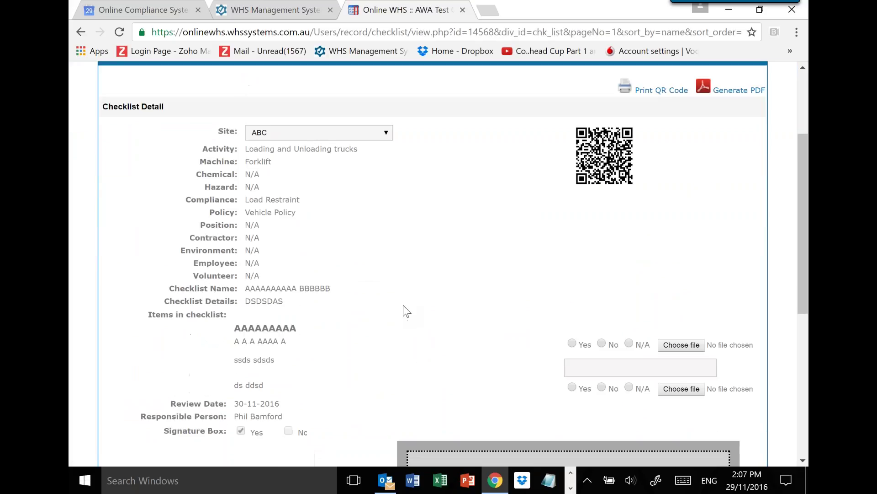
# Step: Examine the sites available for the checklist and keep ABC as the site
pyautogui.click(383, 133)
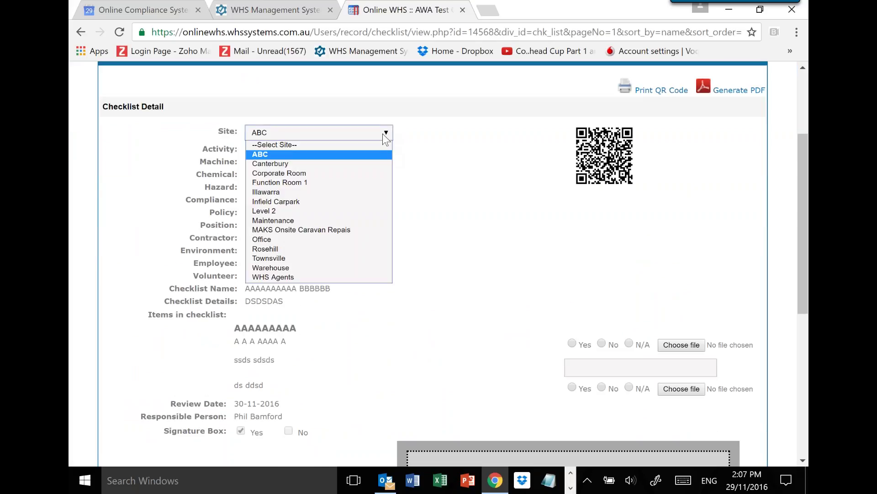
pyautogui.click(383, 134)
pyautogui.click(383, 134)
pyautogui.click(383, 133)
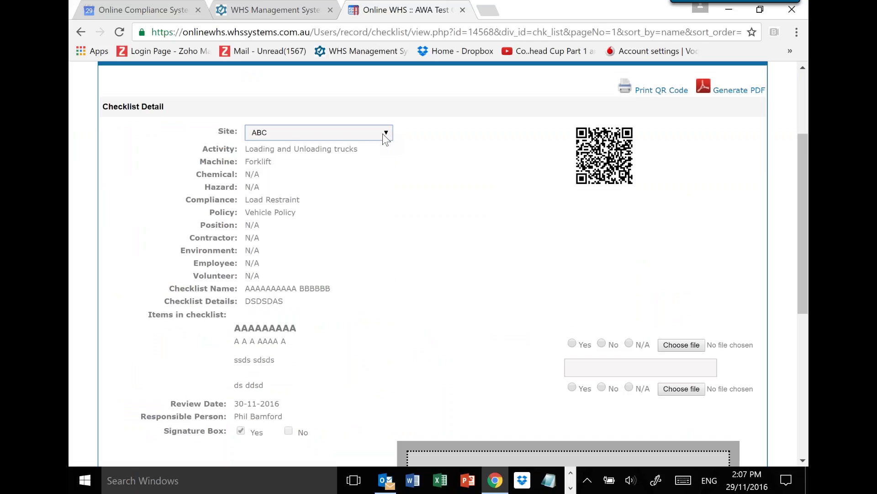
pyautogui.click(383, 134)
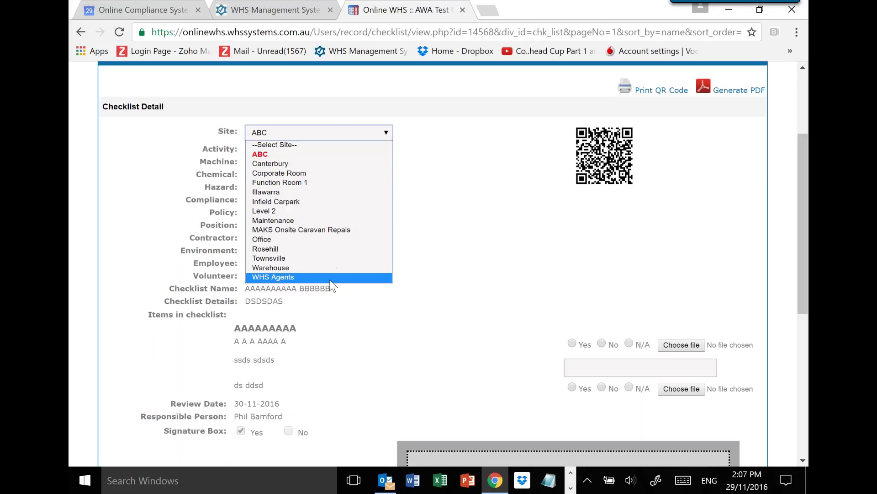
pyautogui.click(301, 155)
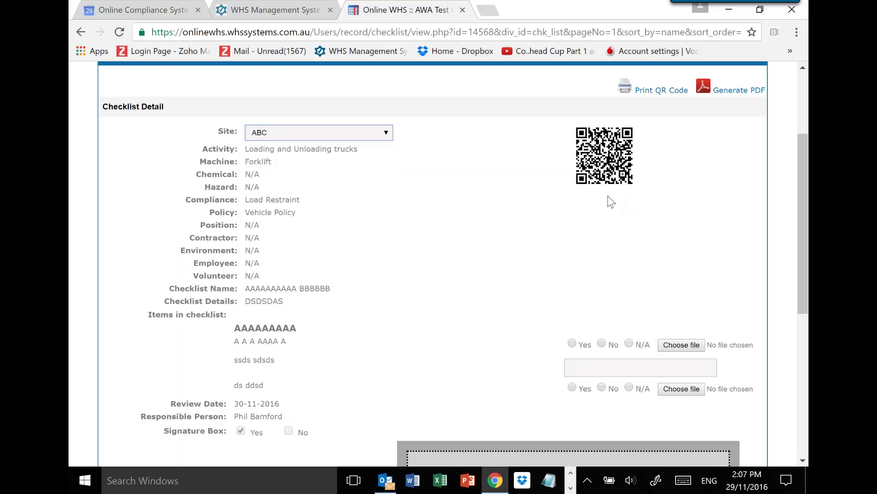
# Step: Preview the printout of the checklist's QR code and close it without printing
pyautogui.click(605, 142)
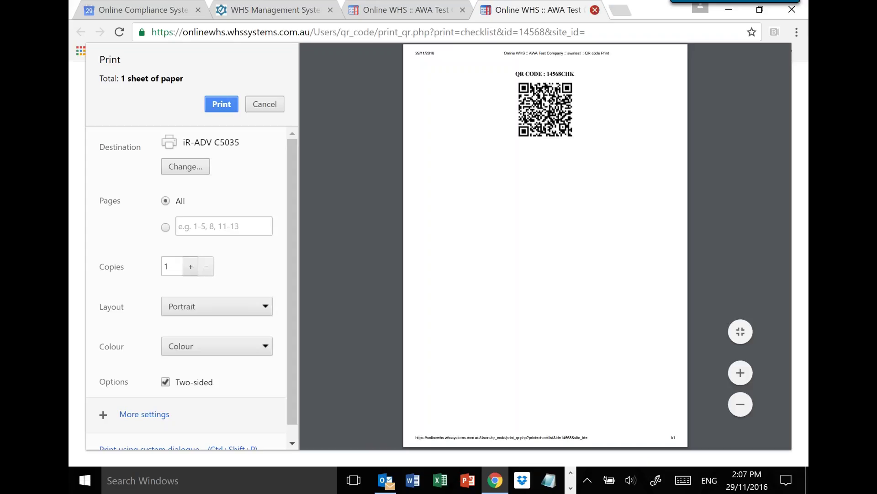
pyautogui.click(595, 9)
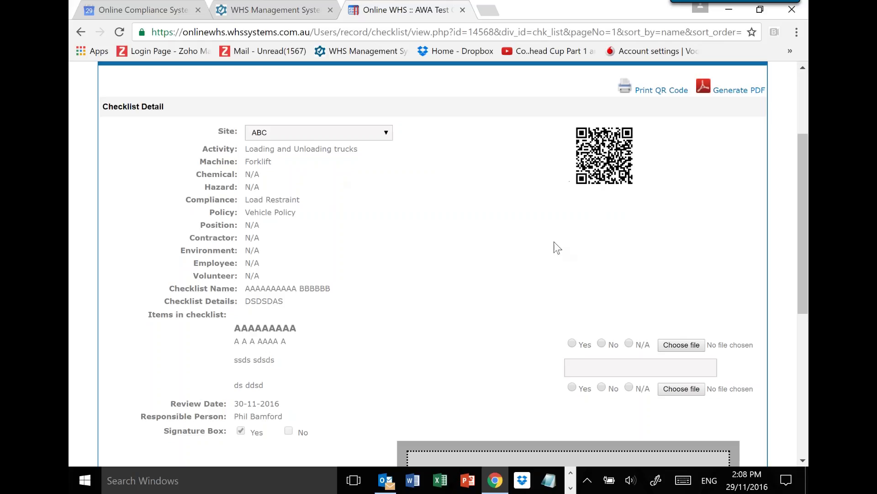
# Step: View the Forklift record in the Plant and Equipment register and examine its linked QR codes
pyautogui.scroll(3, 484, 206)
pyautogui.moveTo(414, 151)
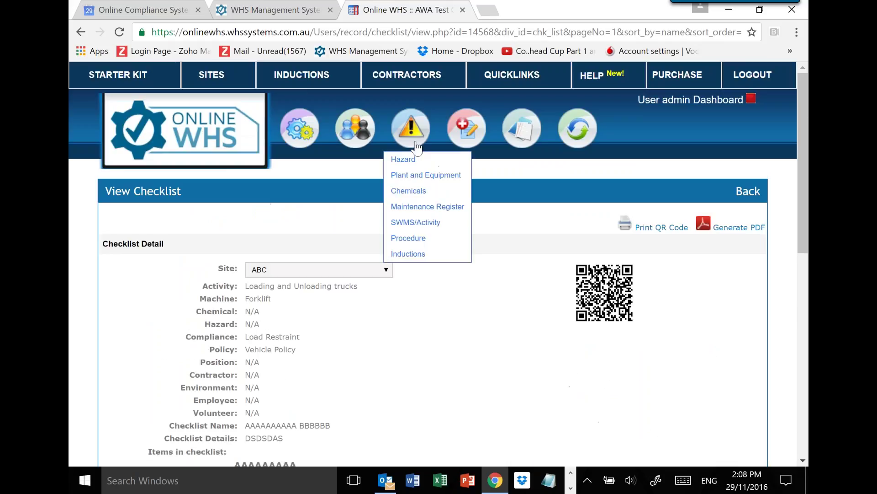
pyautogui.click(416, 173)
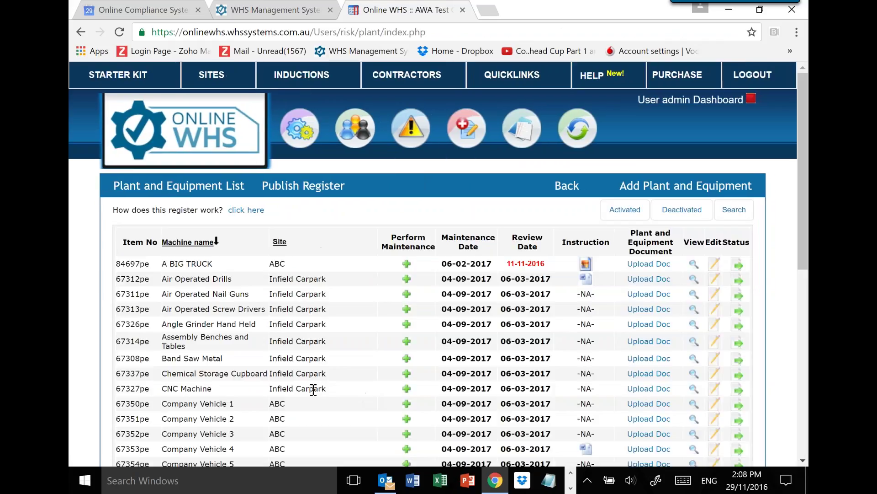
pyautogui.scroll(-3, 313, 388)
pyautogui.scroll(-2, 314, 387)
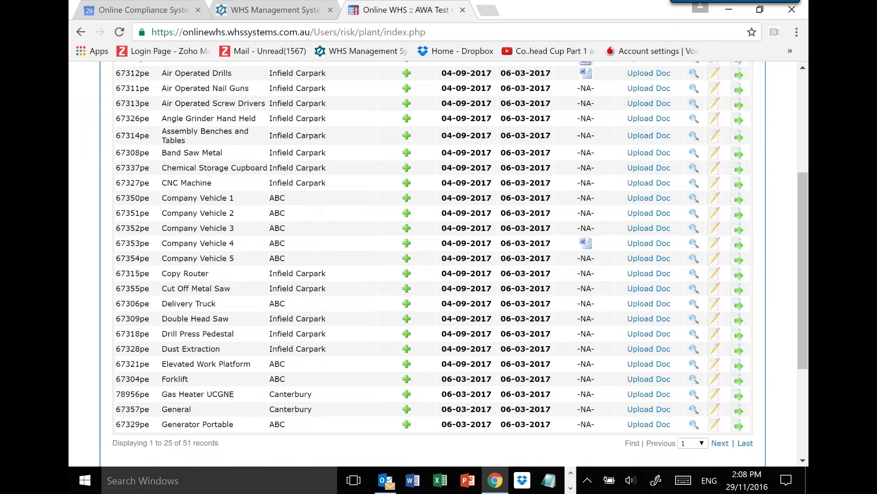
pyautogui.click(693, 379)
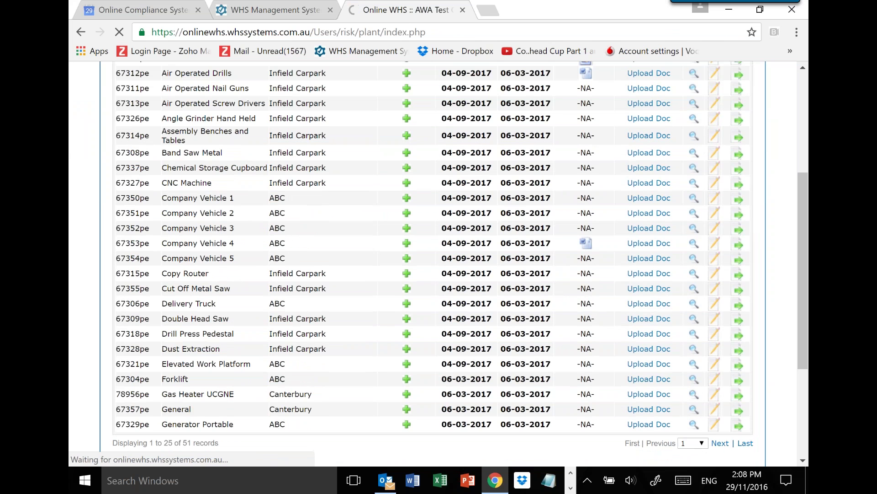
pyautogui.scroll(-3, 666, 360)
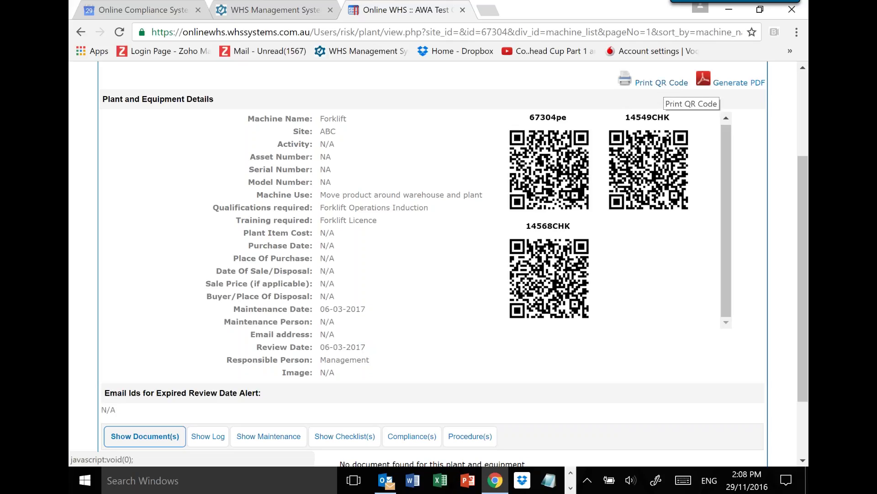
# Step: Open the Public Pages register in Building Management from the User admin Dashboard
pyautogui.scroll(3, 360, 287)
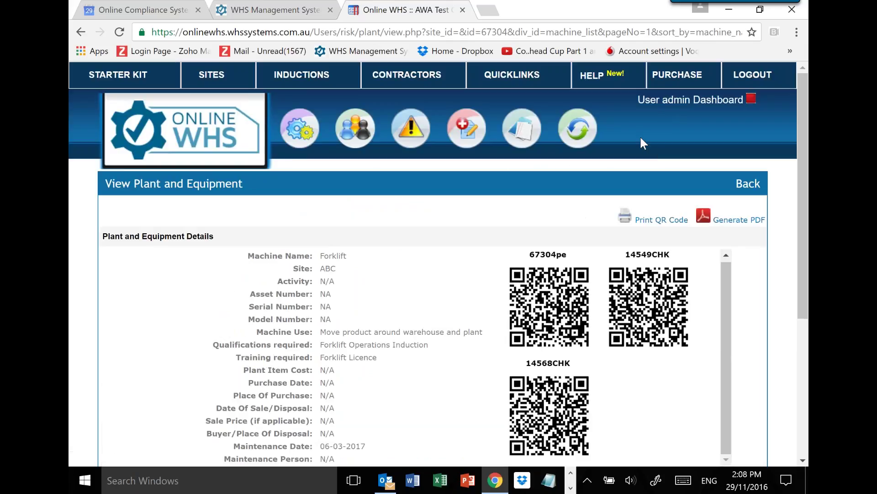
pyautogui.click(680, 105)
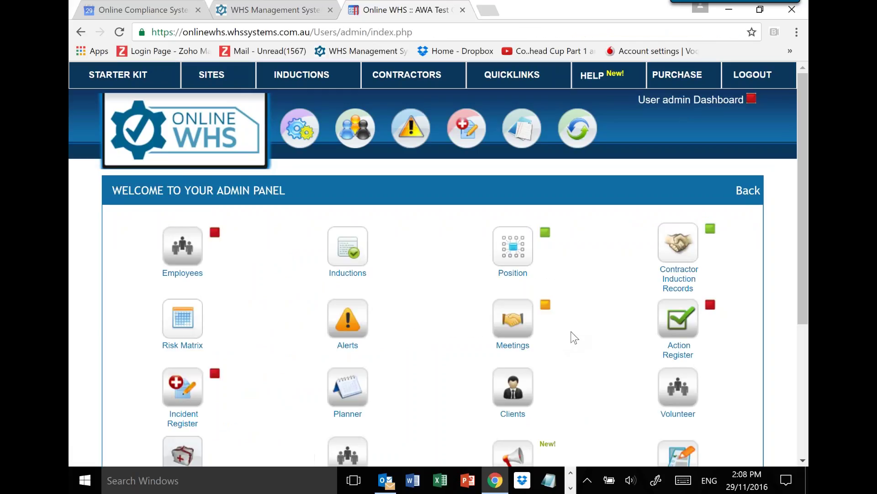
pyautogui.scroll(-4, 573, 336)
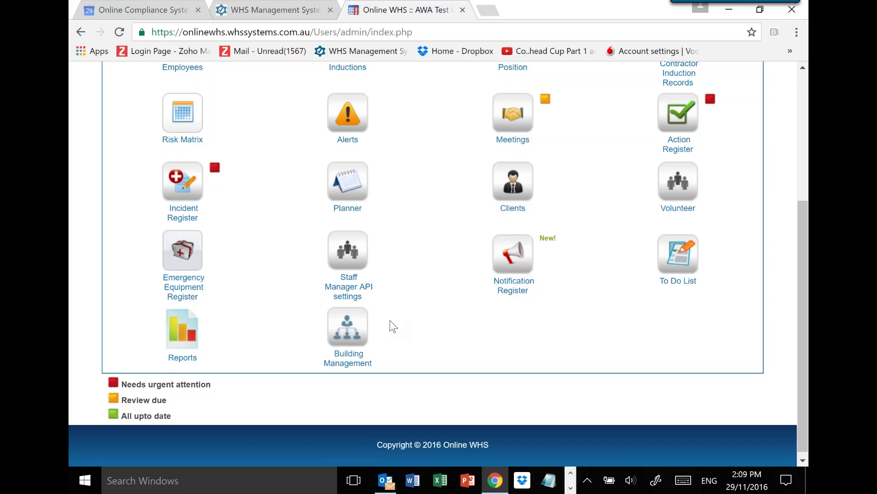
pyautogui.click(351, 326)
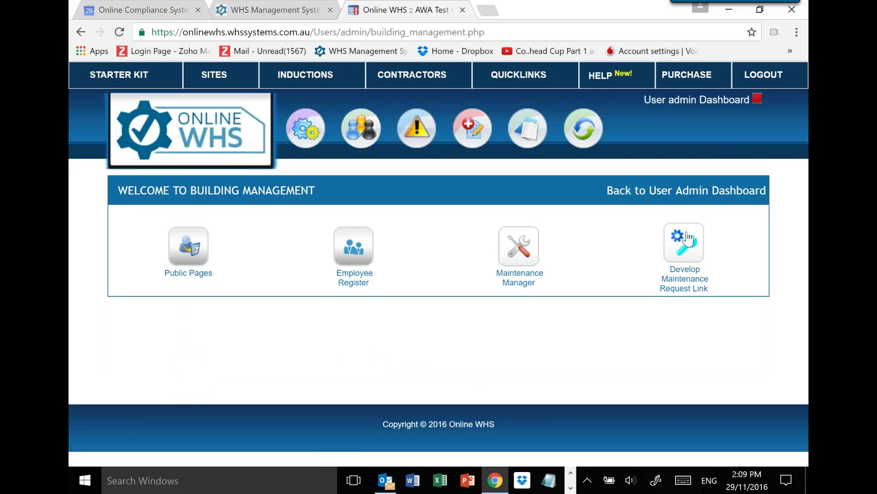
pyautogui.click(185, 251)
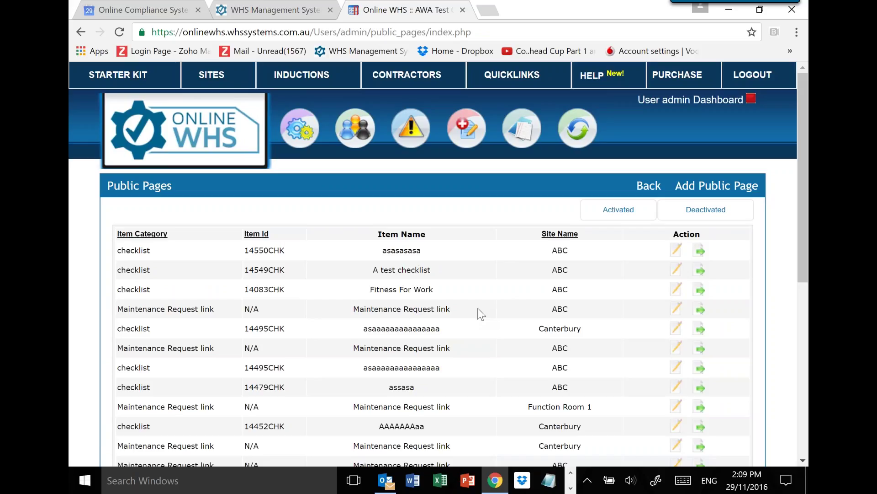
# Step: Add a public page for site ABC with item type Checklist and item AAAAAAAAAA BBBBBB, and save it
pyautogui.click(718, 191)
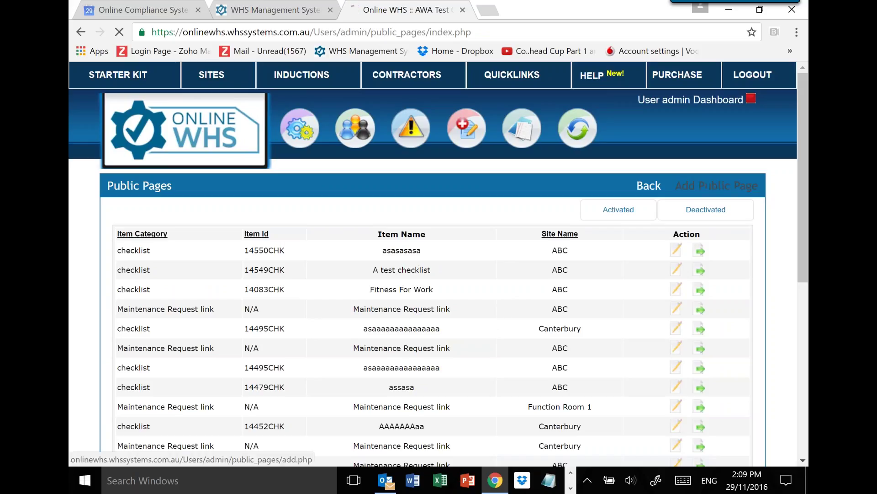
pyautogui.click(535, 258)
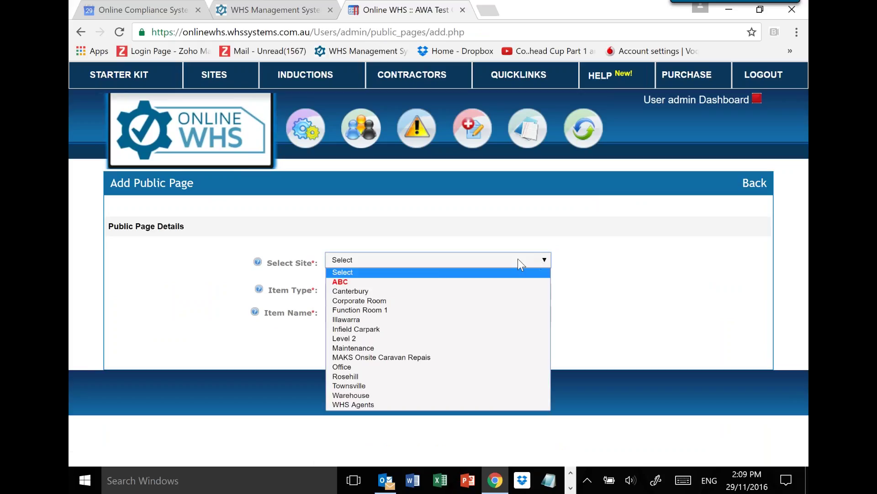
pyautogui.click(443, 281)
pyautogui.click(521, 287)
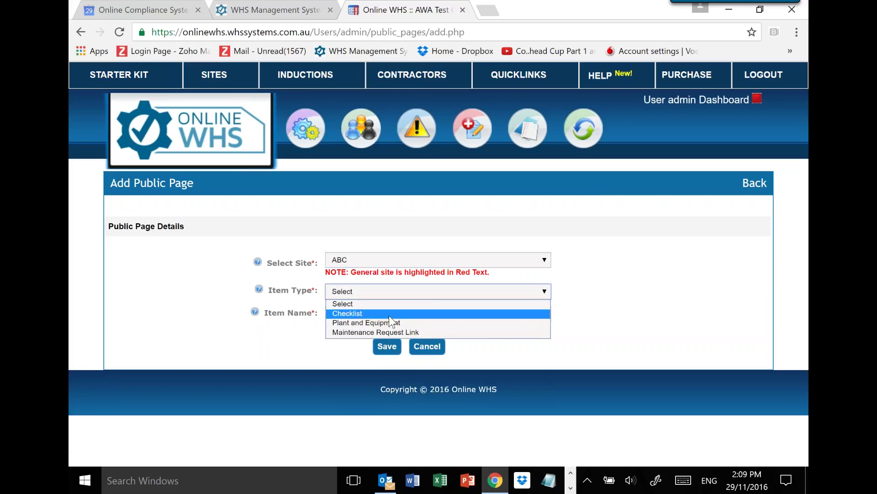
pyautogui.click(390, 314)
pyautogui.click(509, 315)
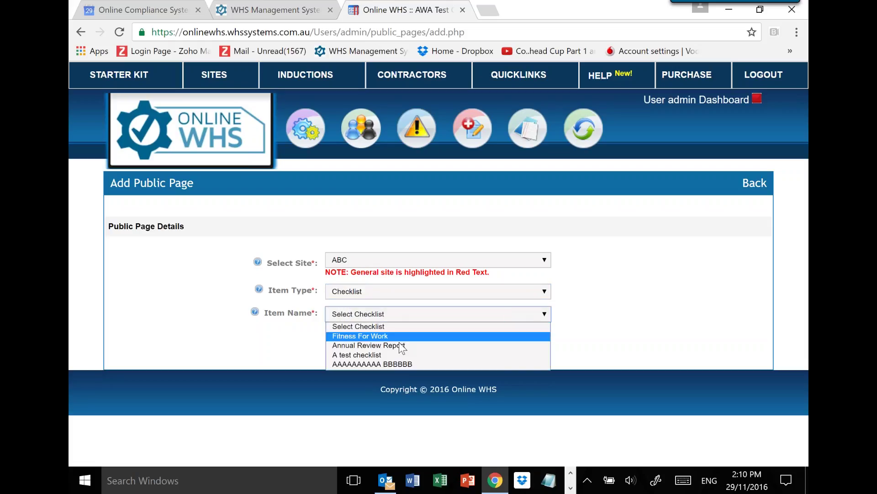
pyautogui.click(399, 364)
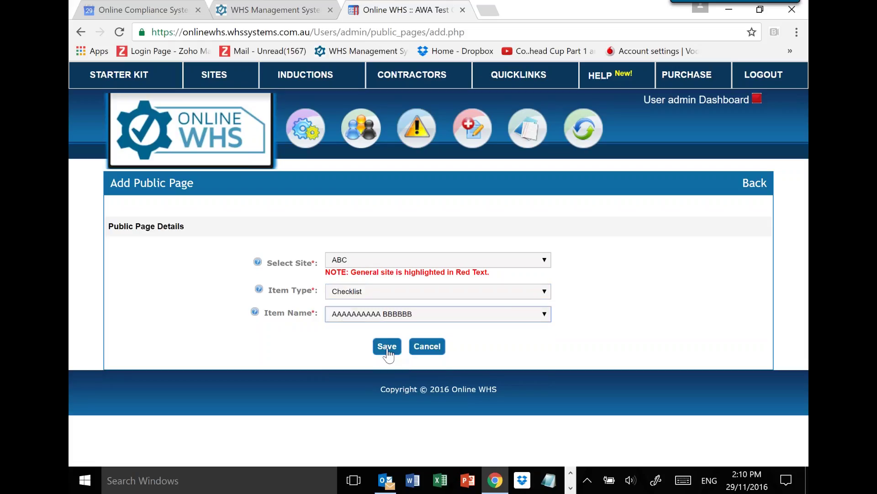
pyautogui.click(387, 349)
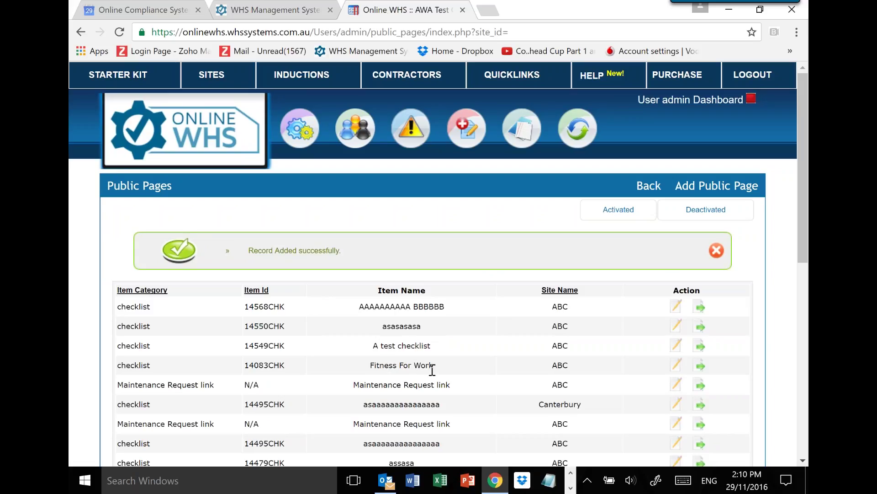
# Step: Return to the Checklists register and view the AAAAAAAAAA BBBBBB checklist's items, response fields and signature box
pyautogui.moveTo(521, 133)
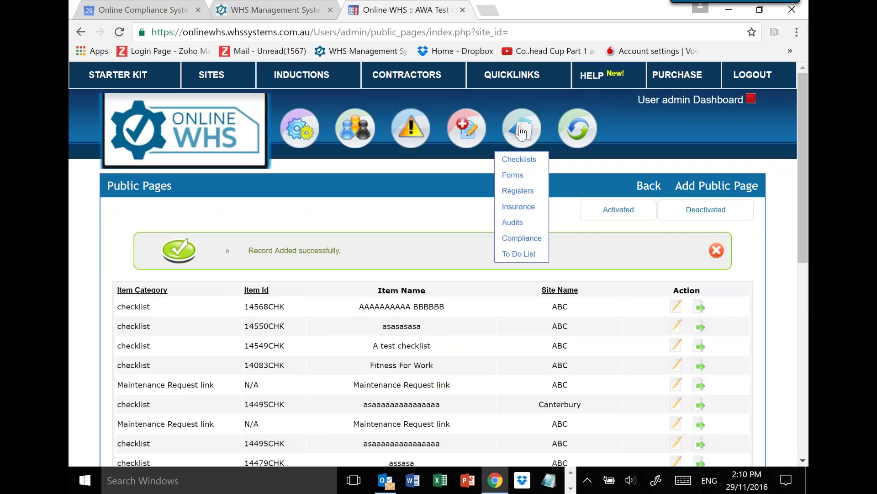
pyautogui.click(525, 161)
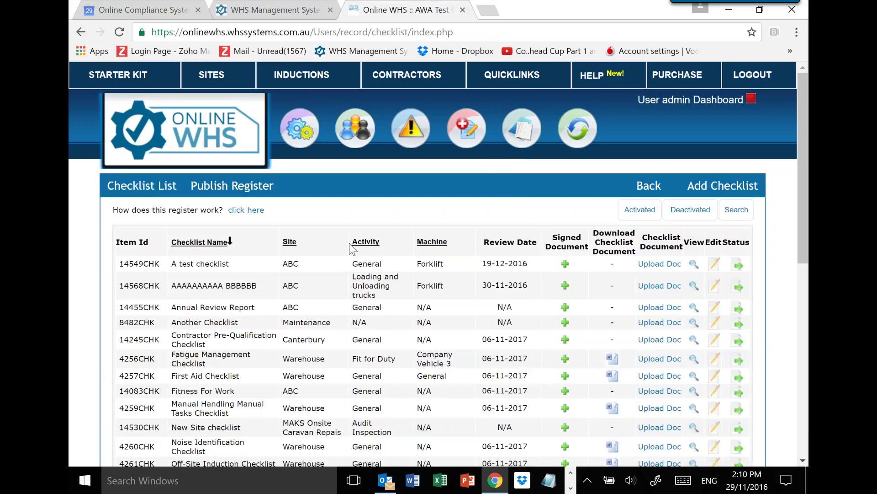
pyautogui.click(694, 286)
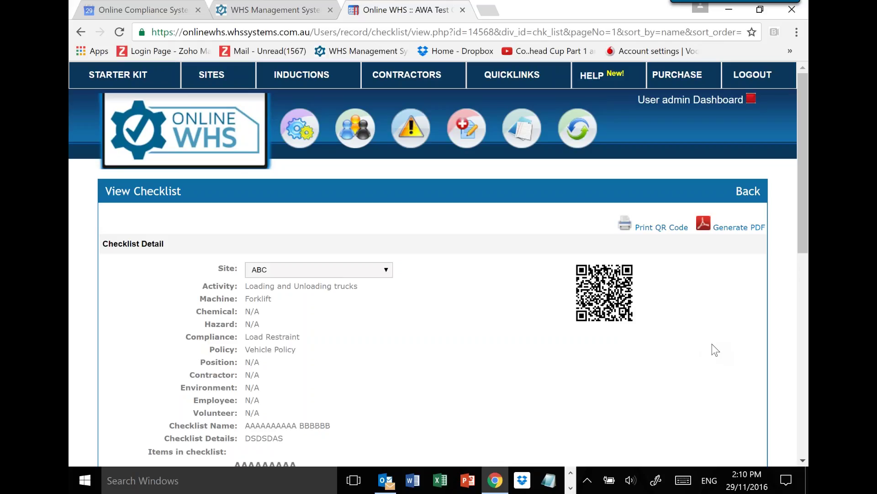
pyautogui.scroll(-5, 712, 345)
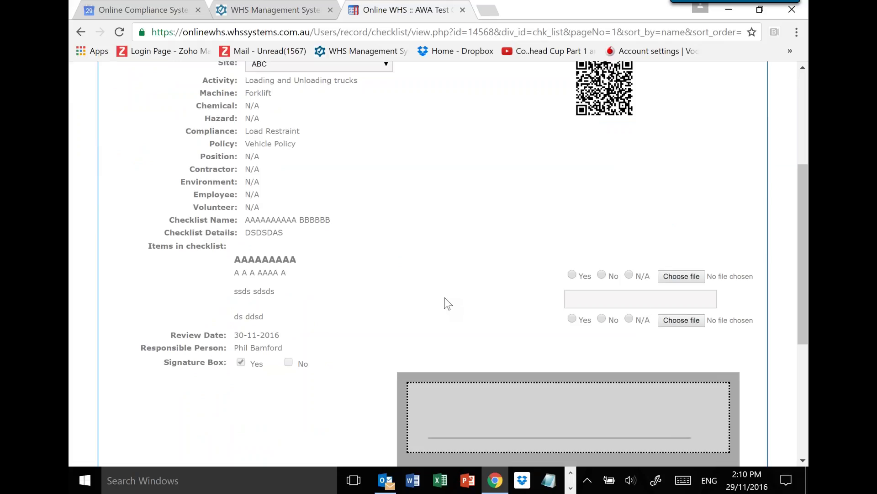
# Step: Open the Develop Maintenance Request Link register in Building Management from the User admin Dashboard
pyautogui.scroll(2, 451, 302)
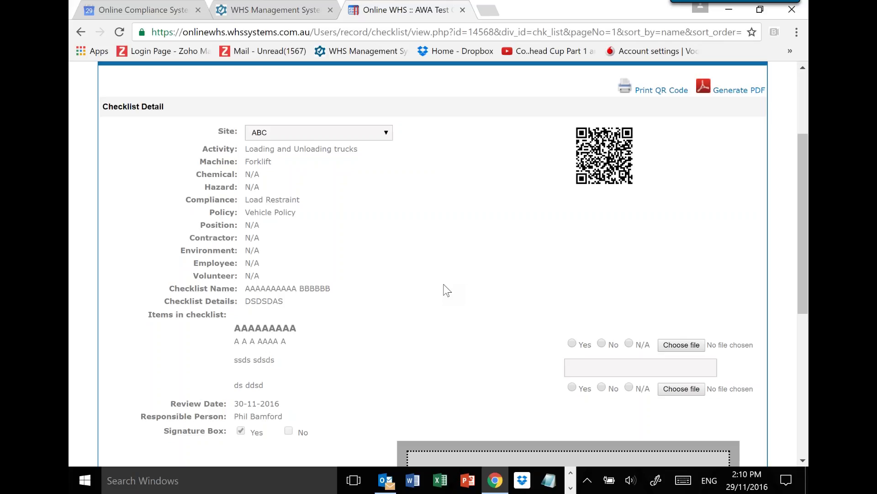
pyautogui.scroll(3, 446, 290)
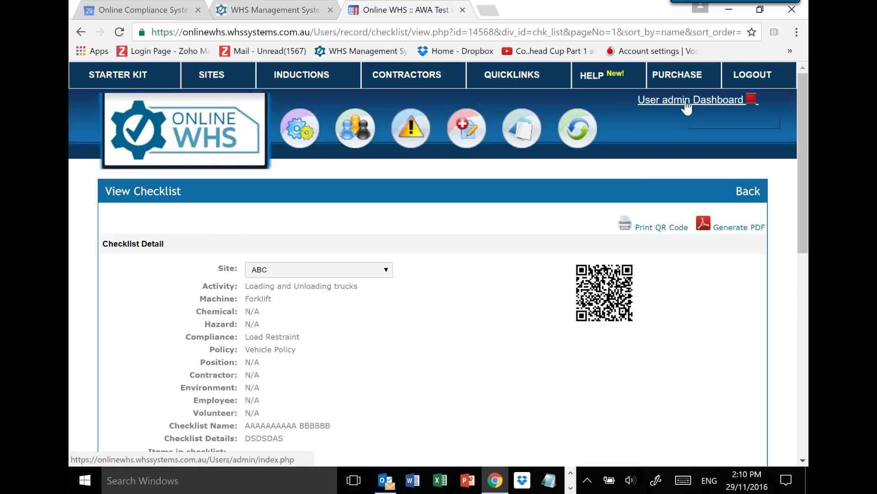
pyautogui.click(690, 100)
pyautogui.scroll(-5, 563, 274)
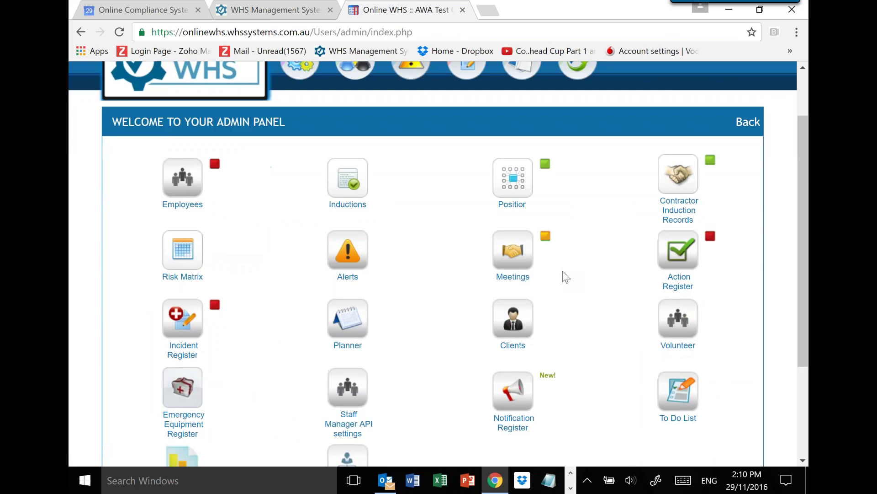
pyautogui.click(348, 333)
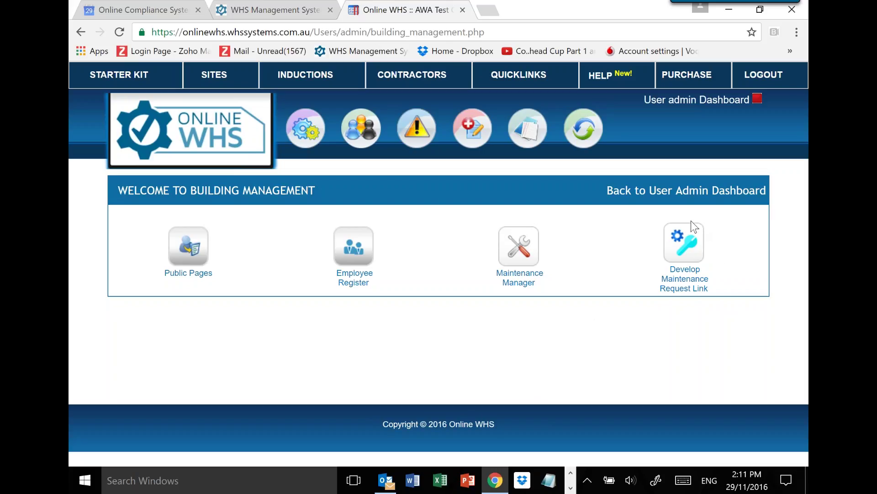
pyautogui.click(688, 242)
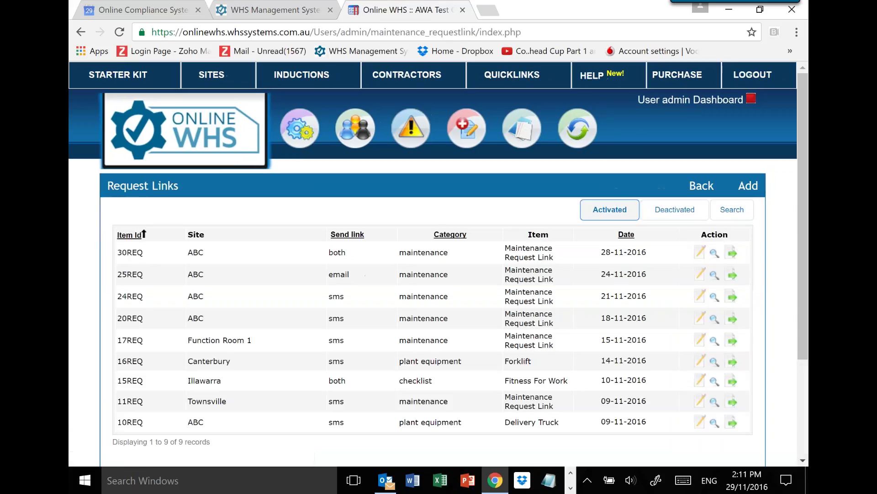
# Step: Start a new request link, review the responsible-person filter and site options, keep site ABC, and set the category to Maintenance
pyautogui.click(748, 187)
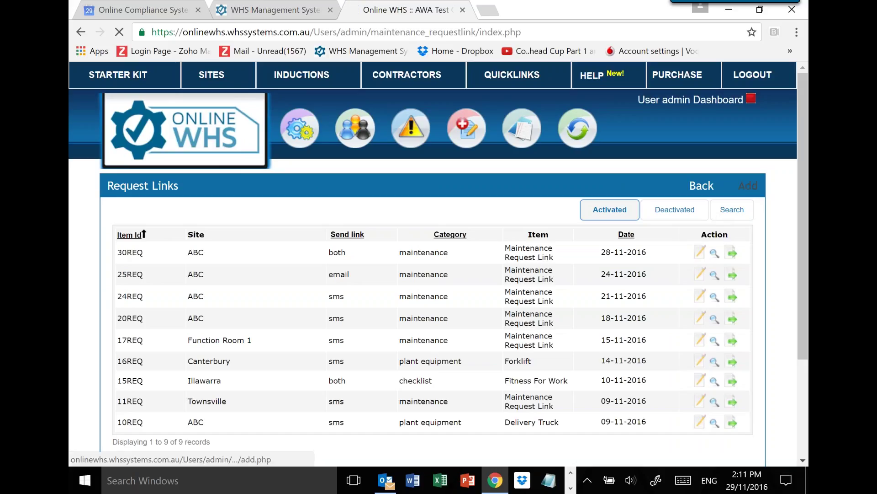
pyautogui.scroll(-3, 646, 289)
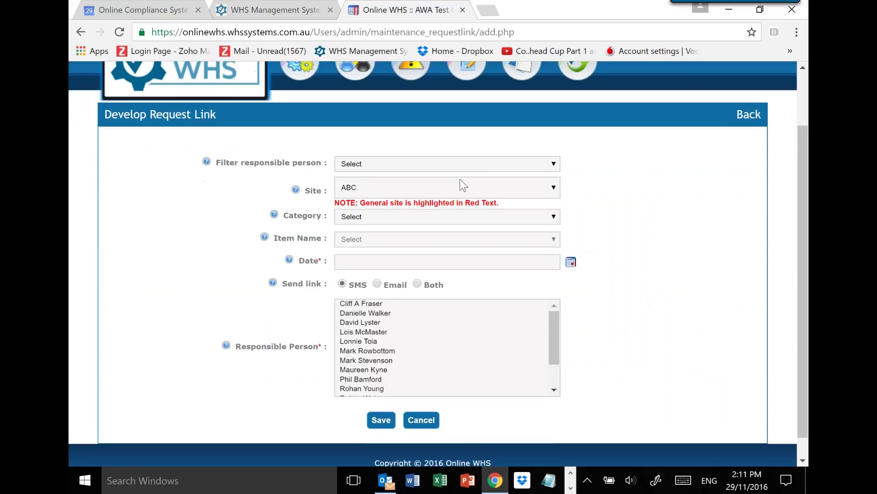
pyautogui.click(464, 163)
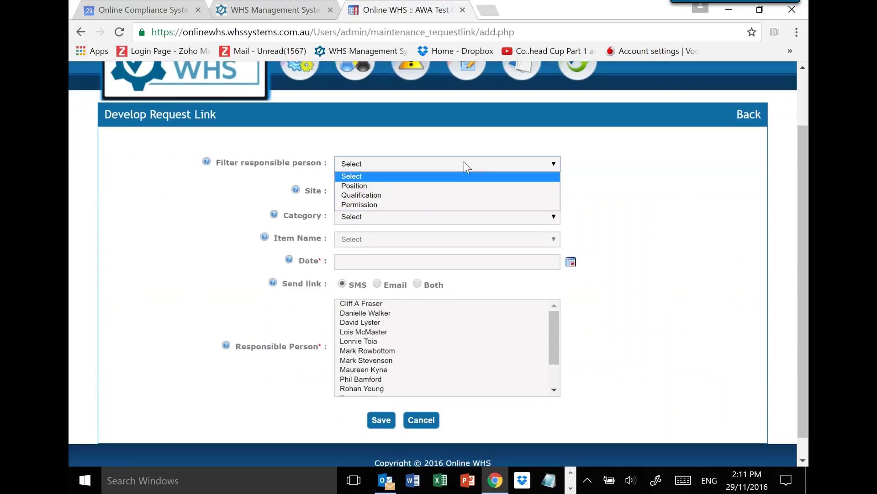
pyautogui.click(464, 164)
pyautogui.click(550, 189)
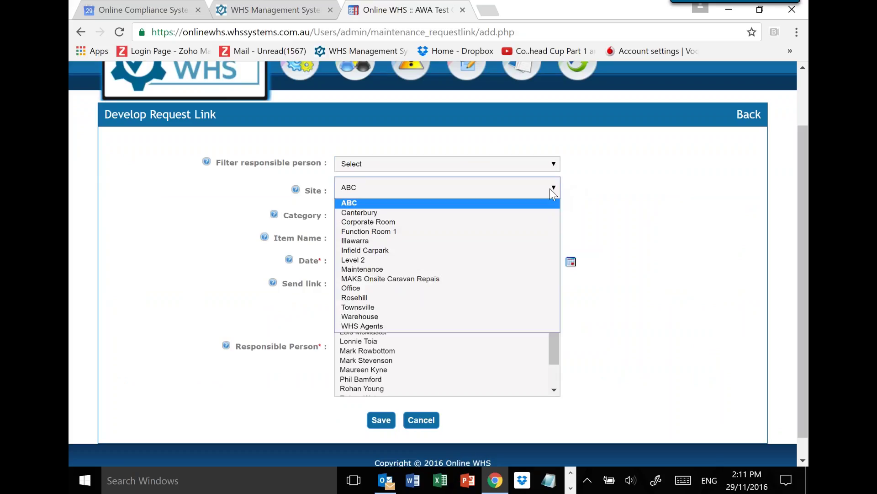
pyautogui.click(550, 188)
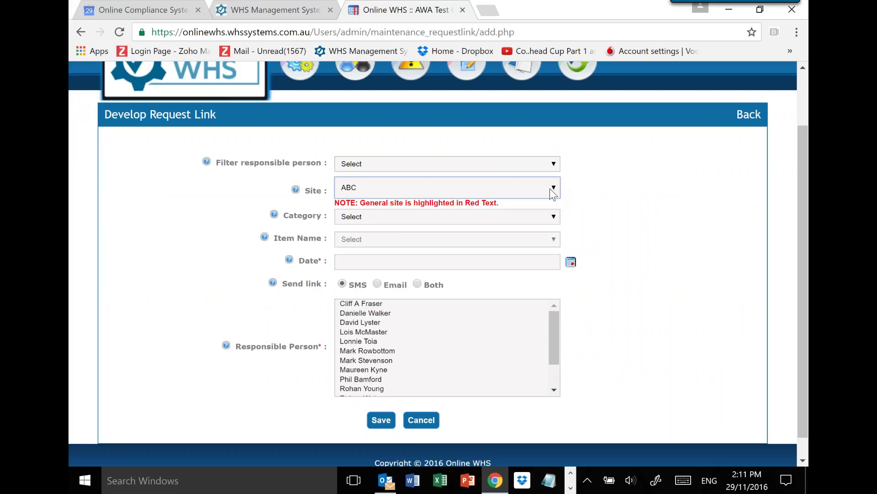
pyautogui.click(554, 217)
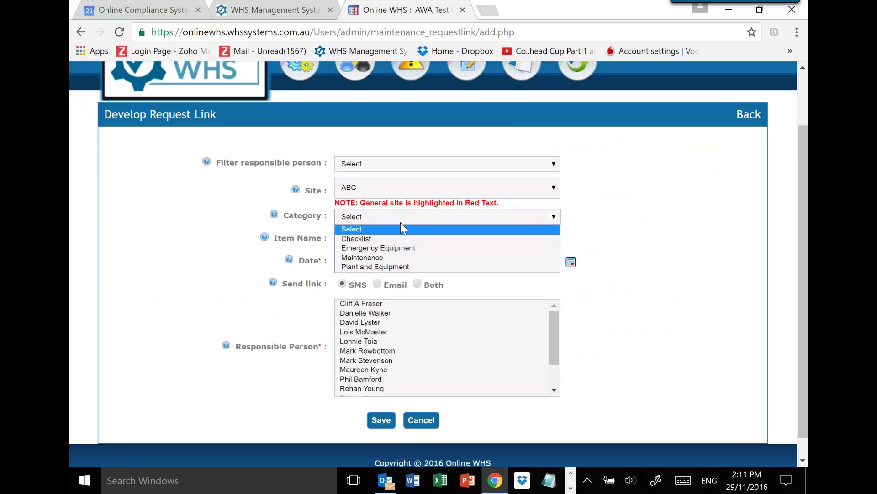
pyautogui.click(382, 258)
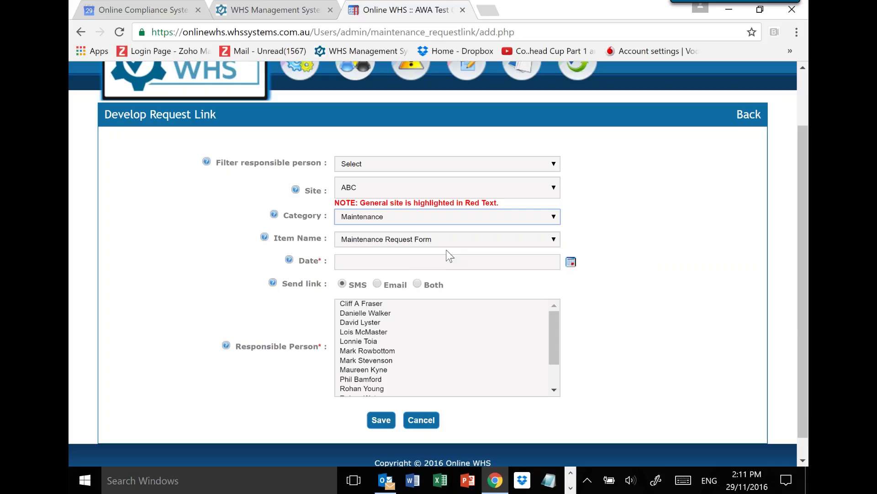
# Step: Date the request link 29-11-2016, choose a responsible person, send it by both SMS and email, and save it
pyautogui.click(571, 261)
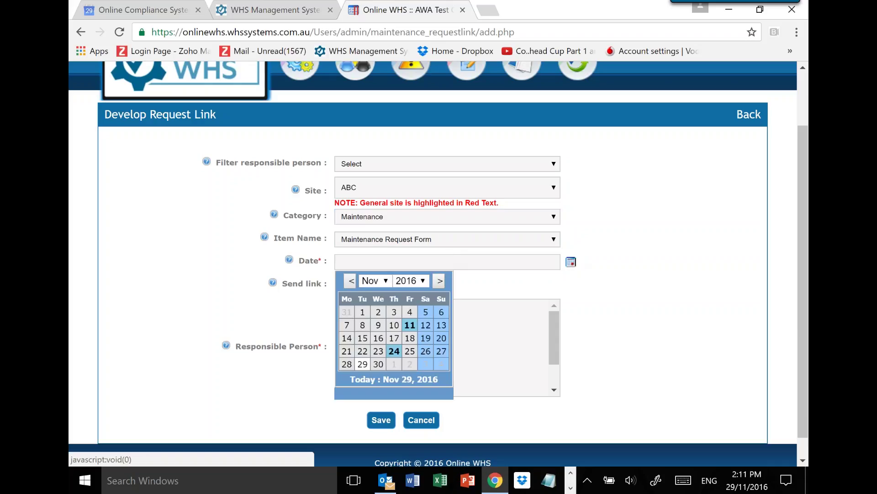
pyautogui.click(363, 363)
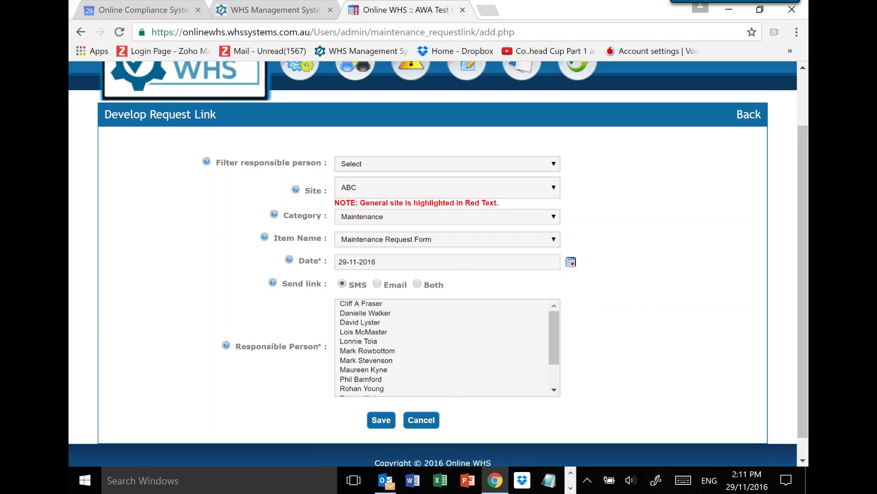
pyautogui.click(370, 380)
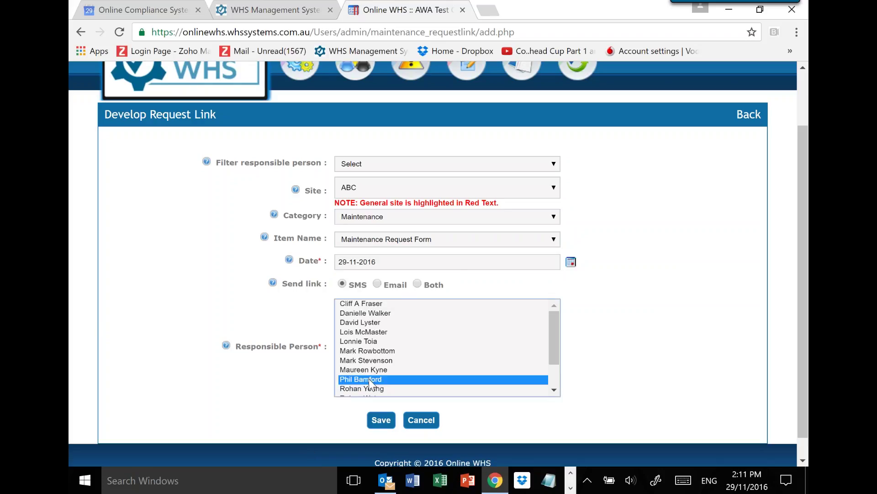
pyautogui.click(418, 283)
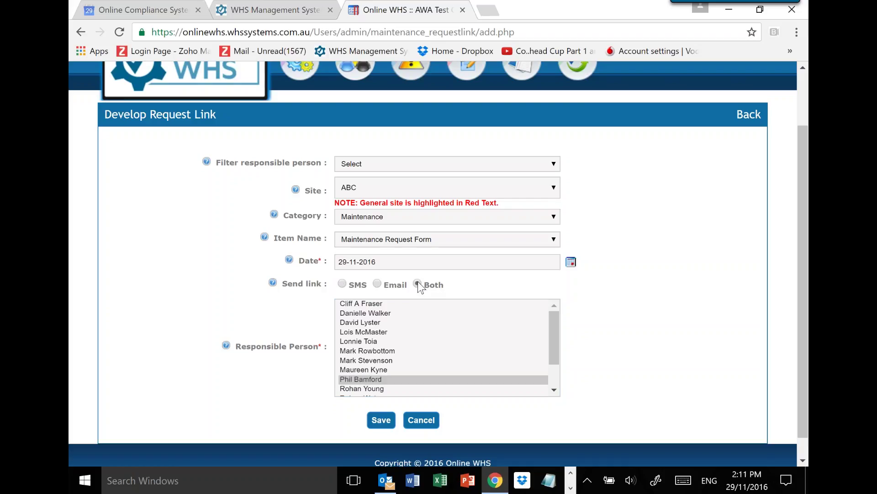
pyautogui.click(383, 419)
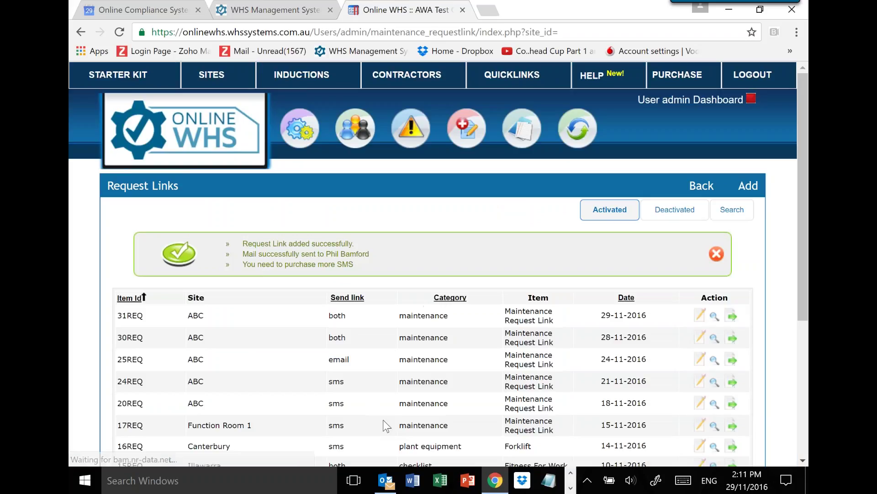
# Step: View the newly added ABC maintenance request link's details and open its link address
pyautogui.click(714, 316)
pyautogui.scroll(-2, 685, 297)
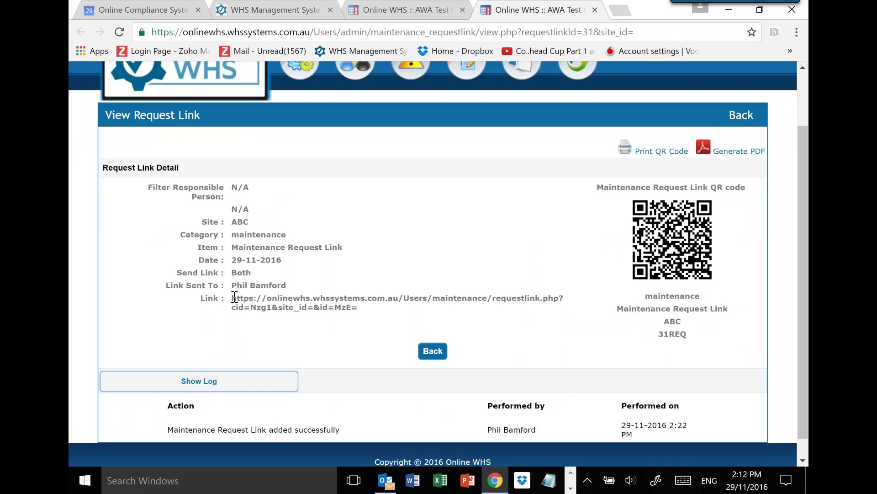
pyautogui.moveTo(235, 297); pyautogui.dragTo(359, 307)
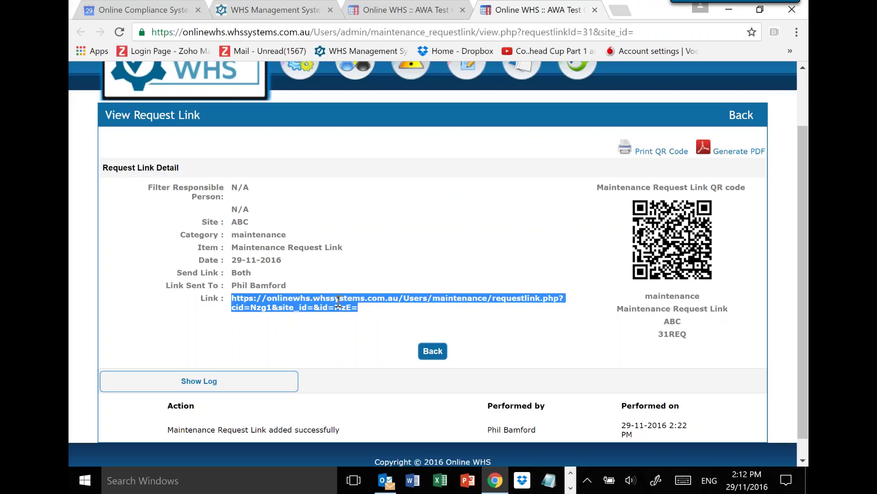
pyautogui.rightClick(338, 301)
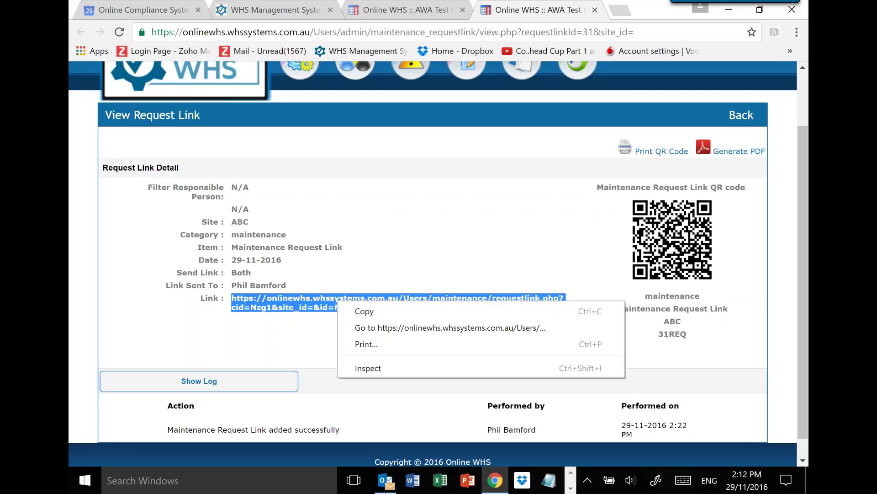
pyautogui.click(424, 328)
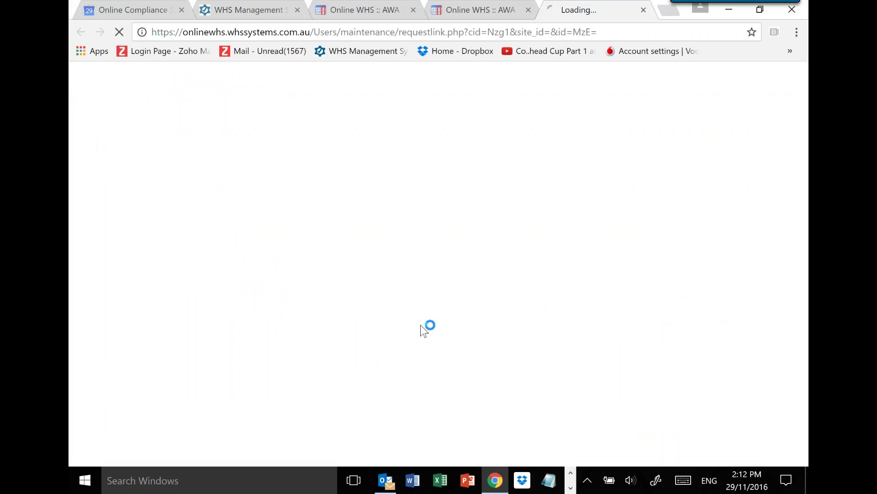
# Step: Submit the maintenance request form with request aasa, location asasa and description asasasasa
pyautogui.scroll(-2, 452, 298)
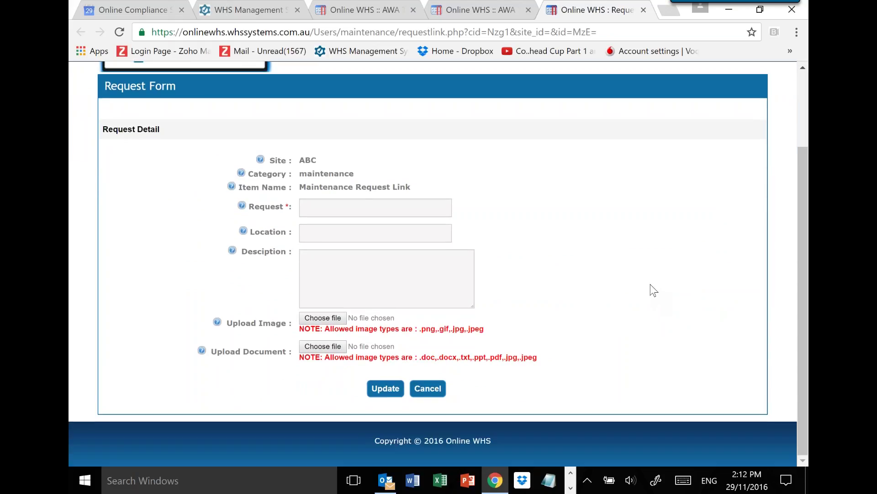
pyautogui.click(341, 207)
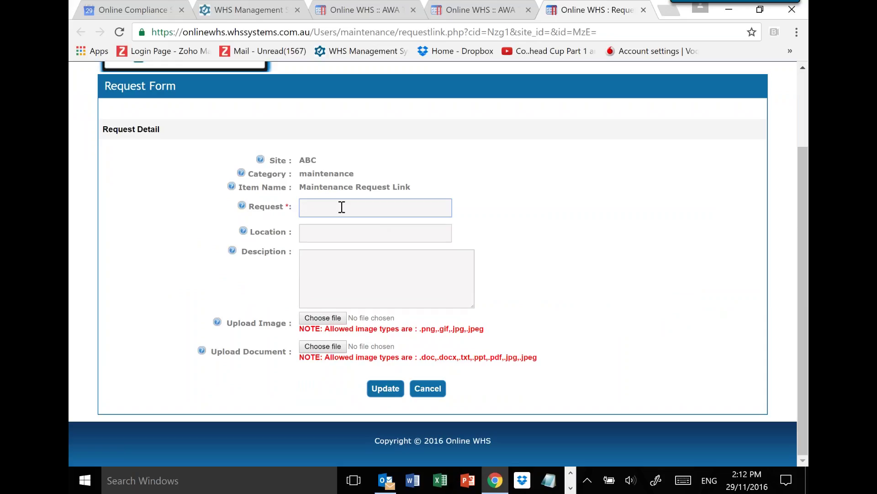
pyautogui.write('aasa')
pyautogui.click(369, 234)
pyautogui.write('asa')
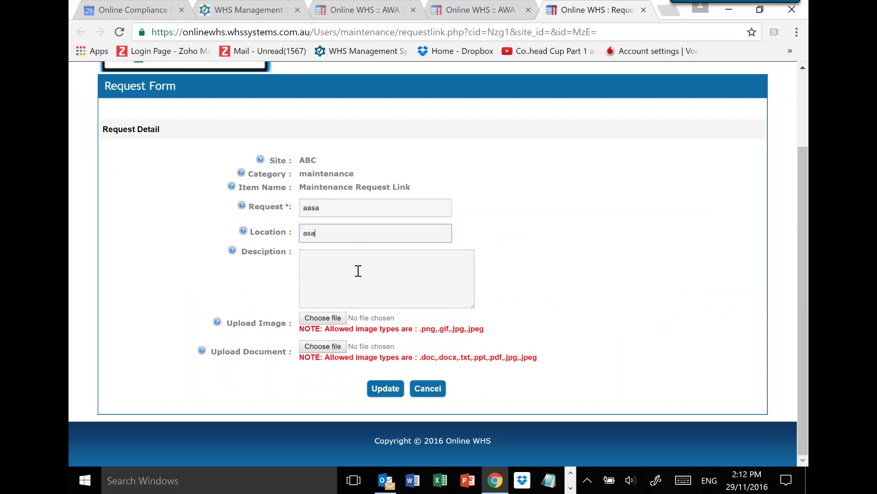
pyautogui.write('sa')
pyautogui.click(358, 271)
pyautogui.write('asasasasa')
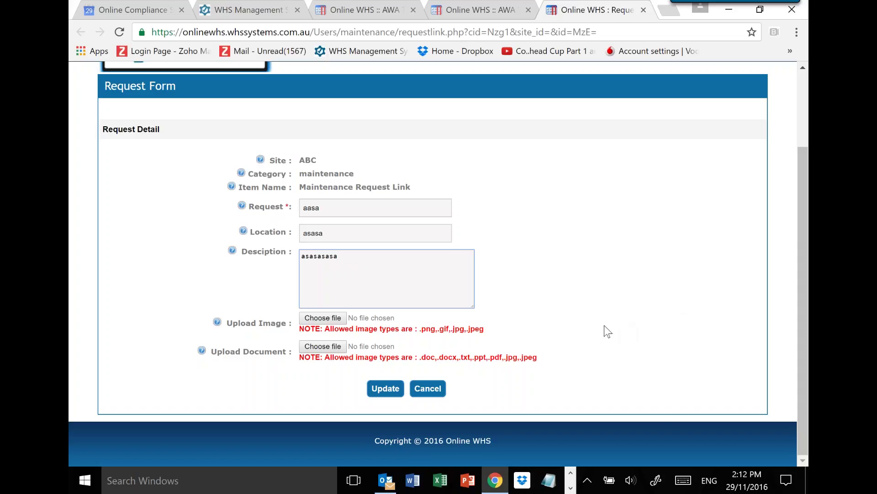
pyautogui.click(384, 388)
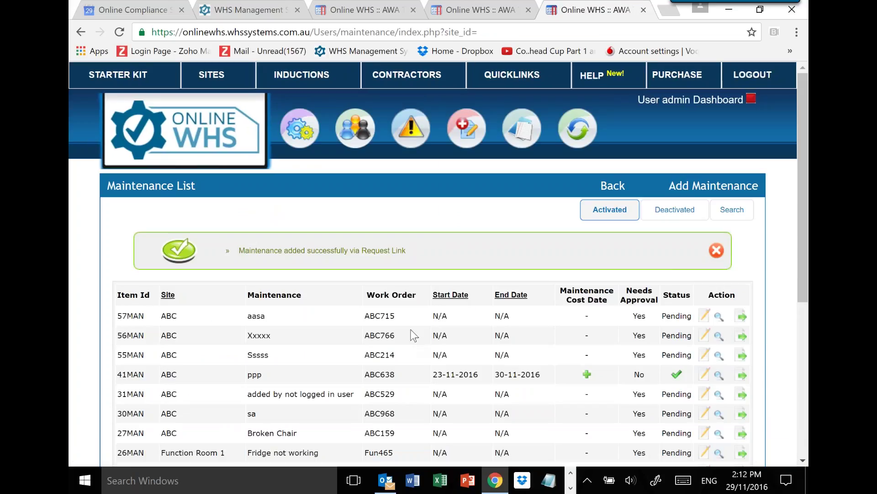
# Step: Go to the Maintenance Register through Quicklinks and open the aasa maintenance item for editing
pyautogui.click(511, 74)
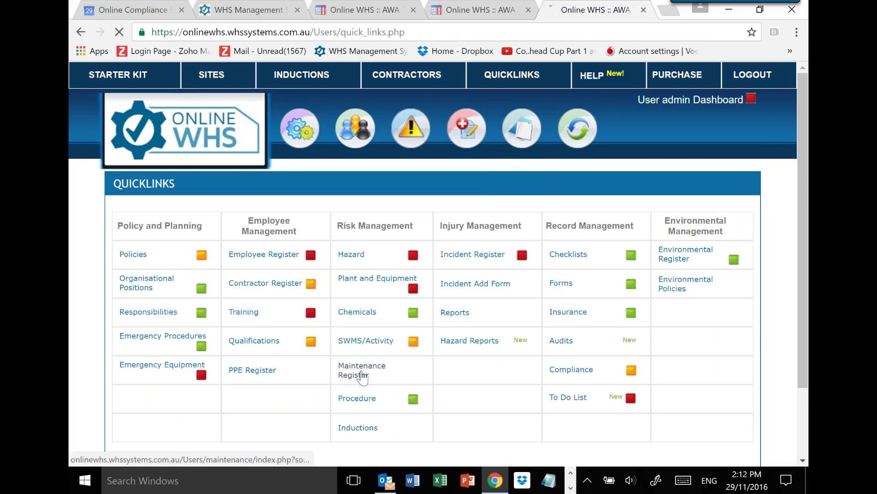
pyautogui.click(361, 374)
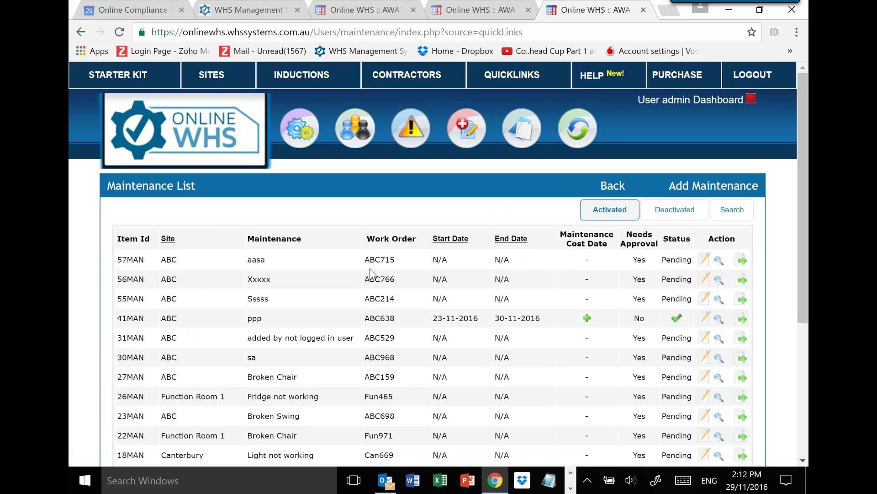
pyautogui.click(705, 261)
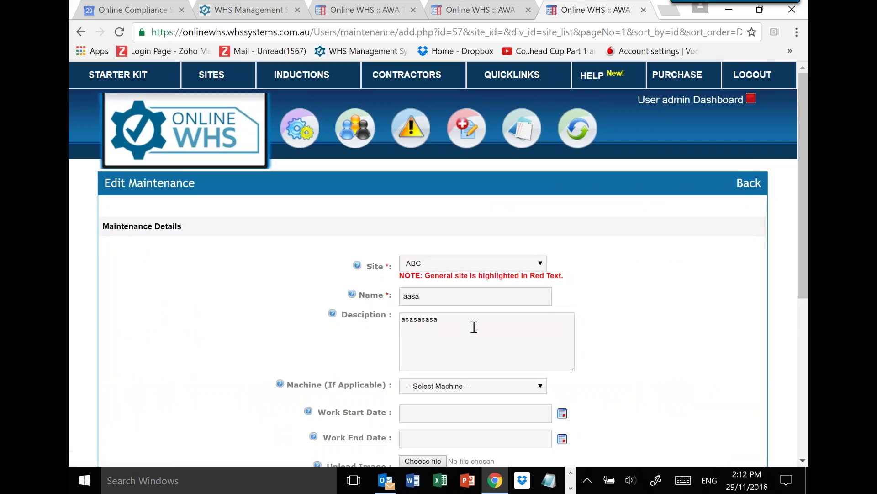
# Step: Set the aasa maintenance item's work start date to 30-11-2016
pyautogui.scroll(-5, 664, 293)
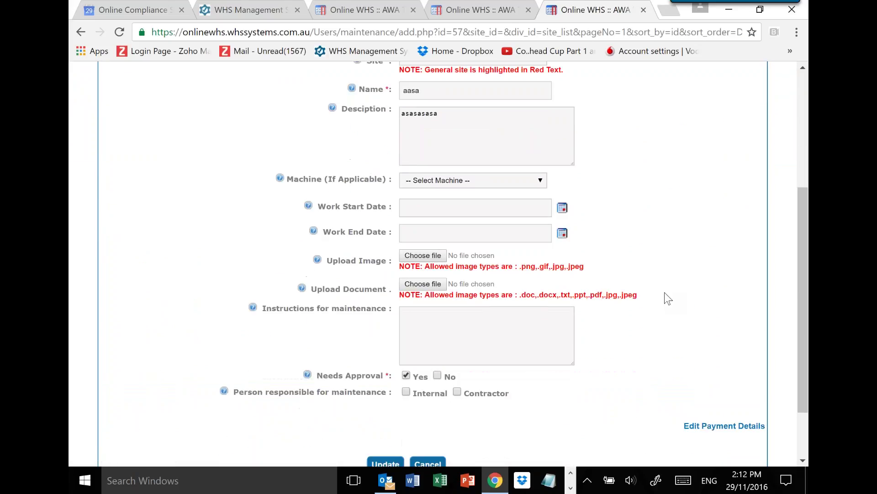
pyautogui.click(562, 208)
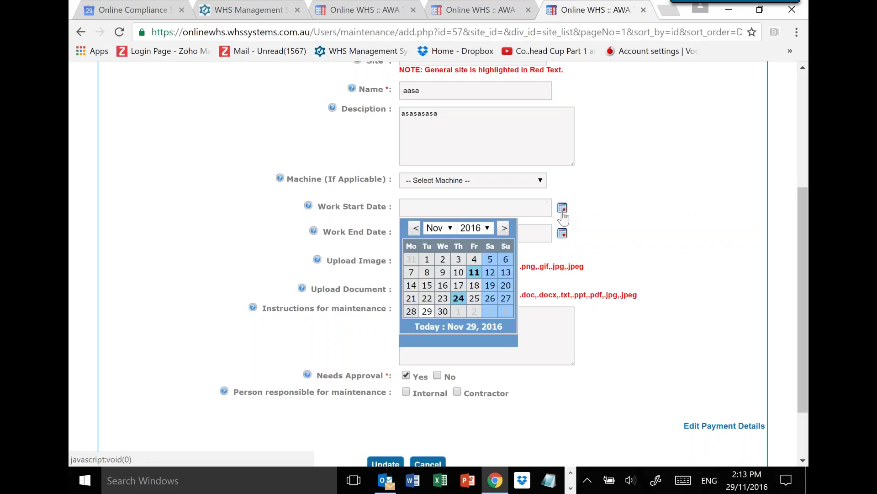
pyautogui.click(442, 312)
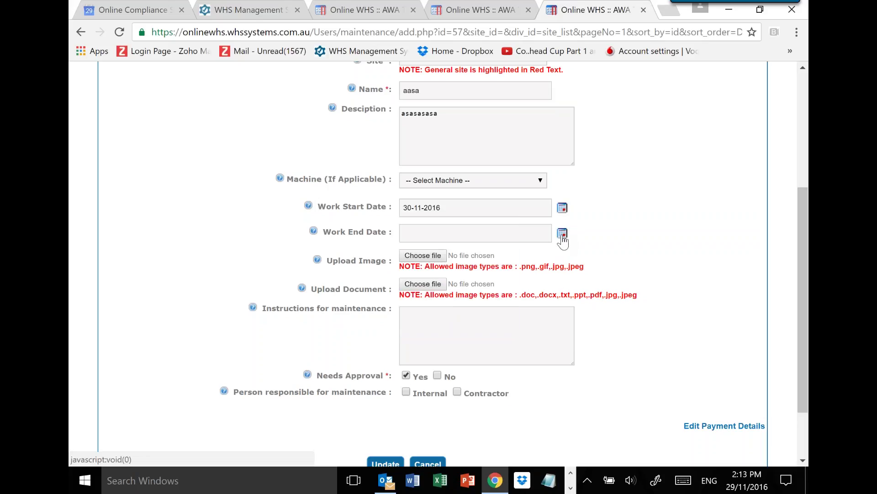
# Step: Enter sa assasssss a asassaassssa as the maintenance instructions for the aasa item
pyautogui.scroll(-2, 457, 288)
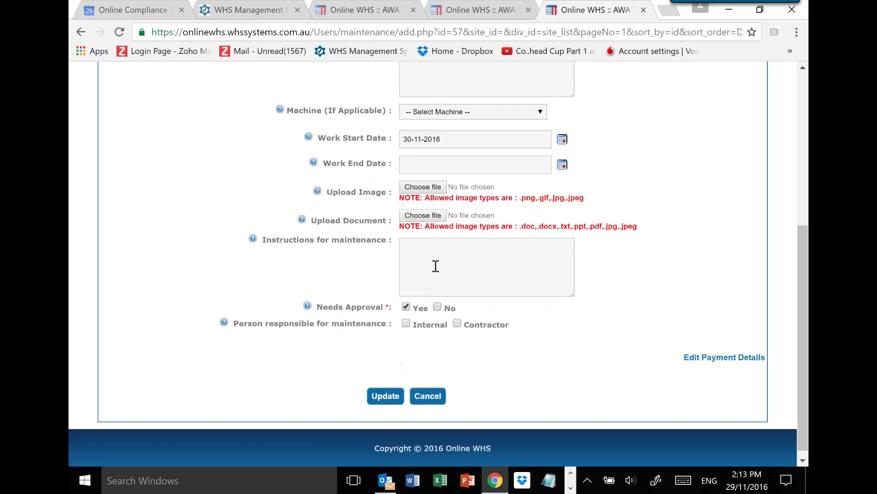
pyautogui.click(436, 266)
pyautogui.write('sa a')
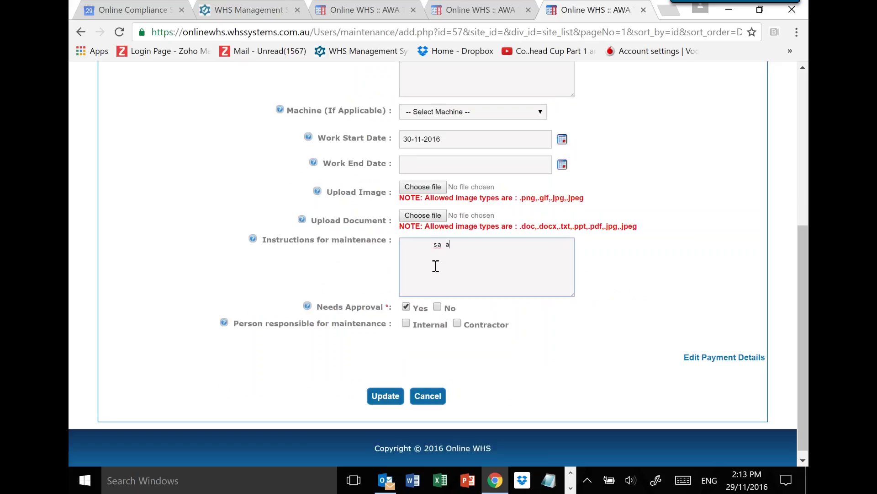
pyautogui.write('ssasssss a asassaassssa')
# Step: Set the person responsible for maintenance to Internal and look through the selectable employee names
pyautogui.click(406, 323)
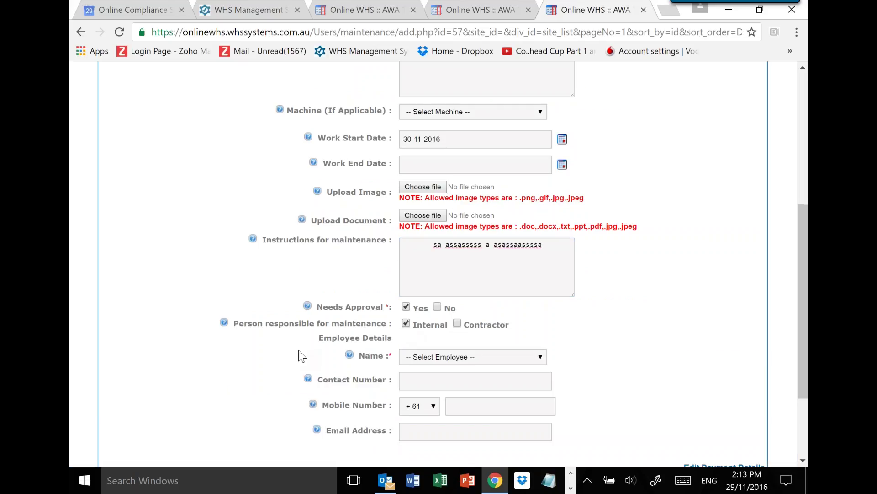
pyautogui.scroll(-3, 397, 326)
pyautogui.click(502, 240)
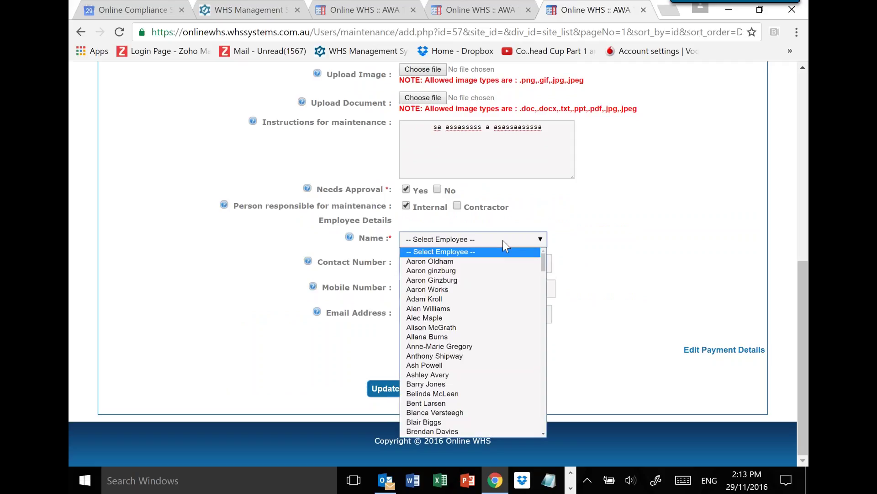
pyautogui.click(503, 240)
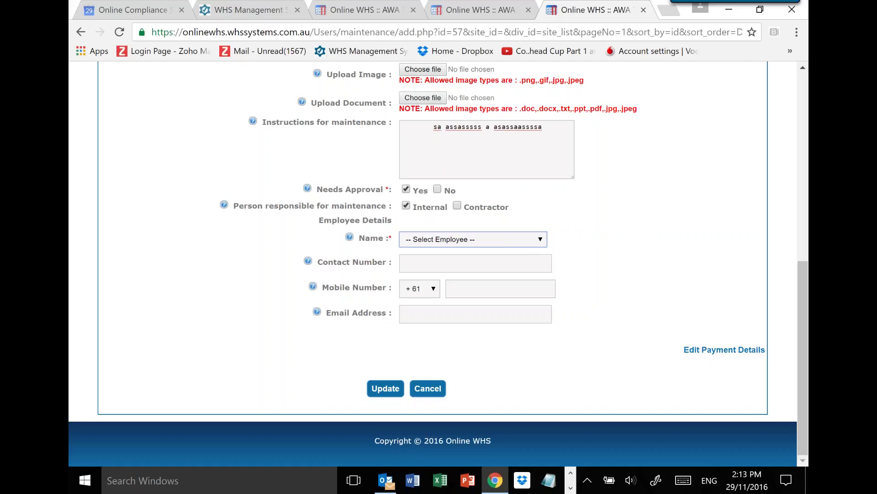
# Step: Make a contractor responsible for the maintenance and choose the second existing contractor offered
pyautogui.click(457, 205)
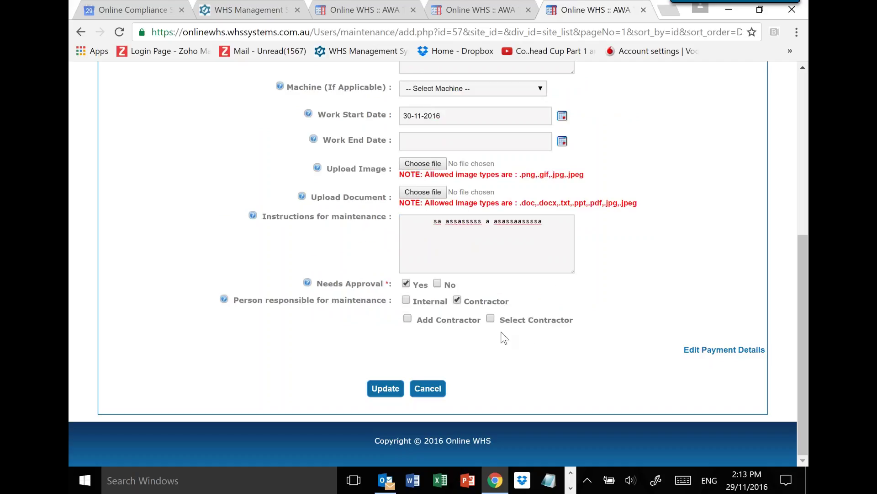
pyautogui.click(491, 318)
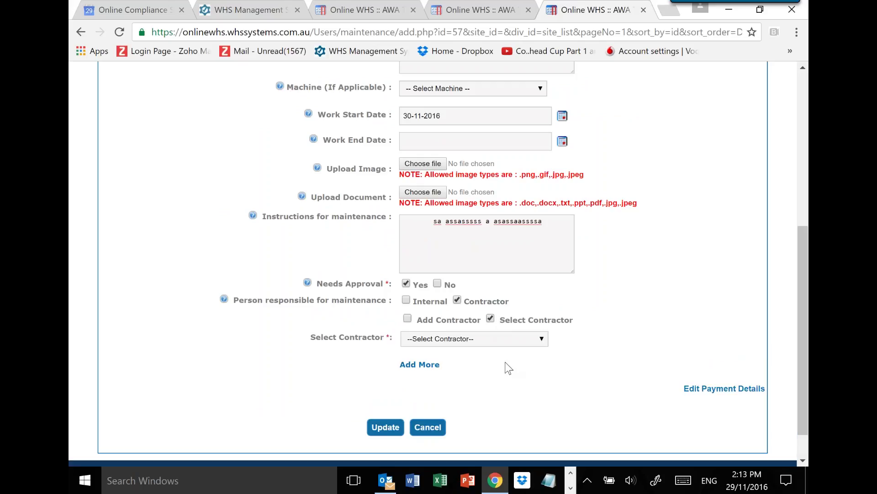
pyautogui.click(531, 339)
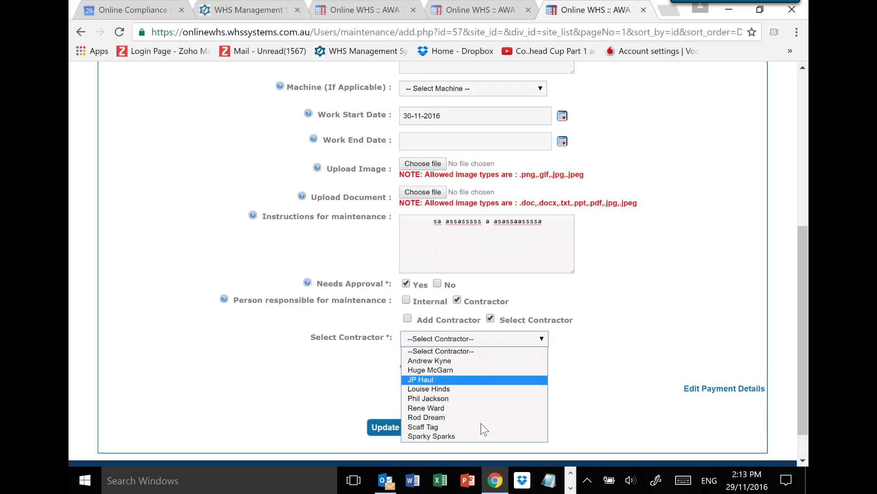
pyautogui.click(479, 371)
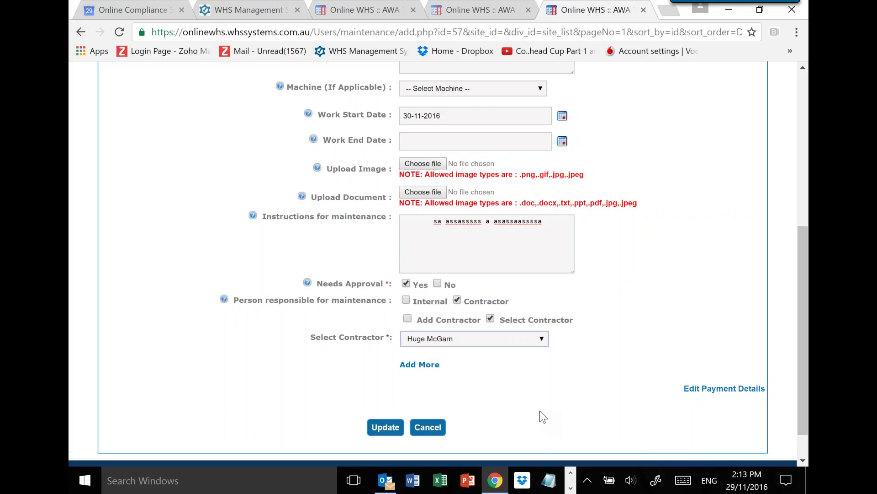
# Step: Reveal and review the aasa item's payment details fields, and cancel the edit without updating
pyautogui.click(721, 390)
pyautogui.scroll(-3, 631, 375)
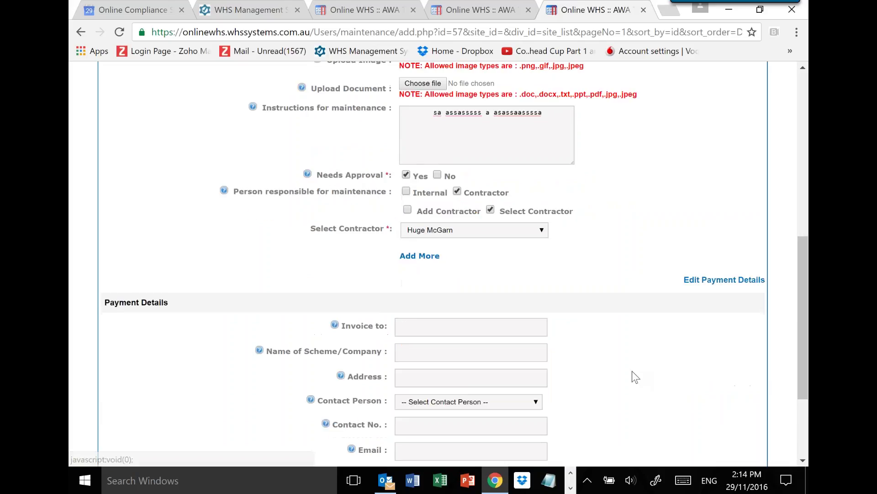
pyautogui.scroll(-2, 584, 330)
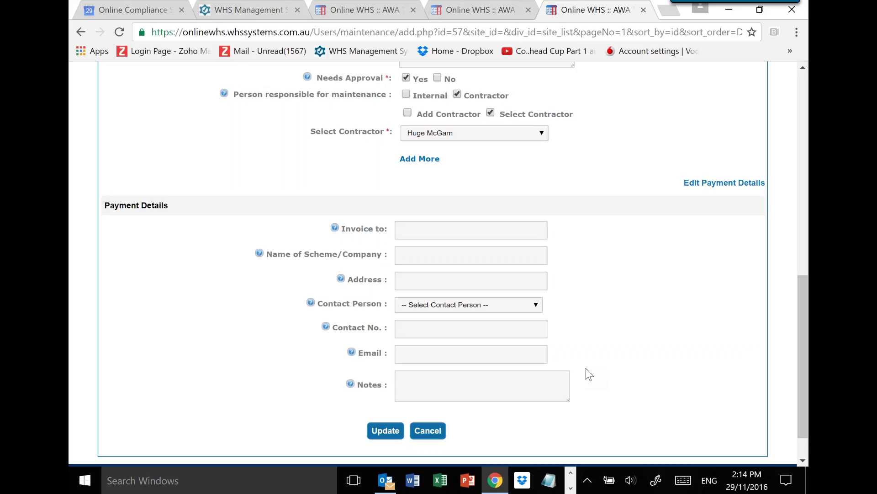
pyautogui.click(434, 432)
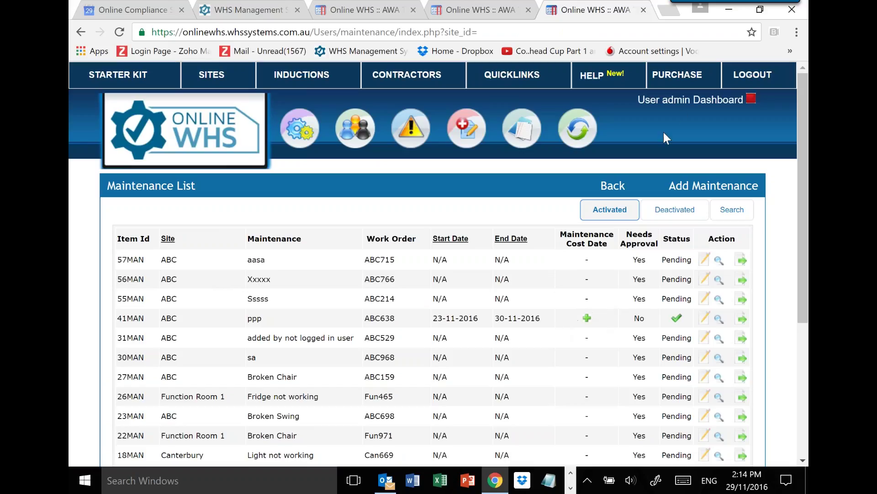
# Step: Go to Building Management through the user admin dashboard and open the list of maintenance request links
pyautogui.click(685, 100)
pyautogui.scroll(-3, 572, 283)
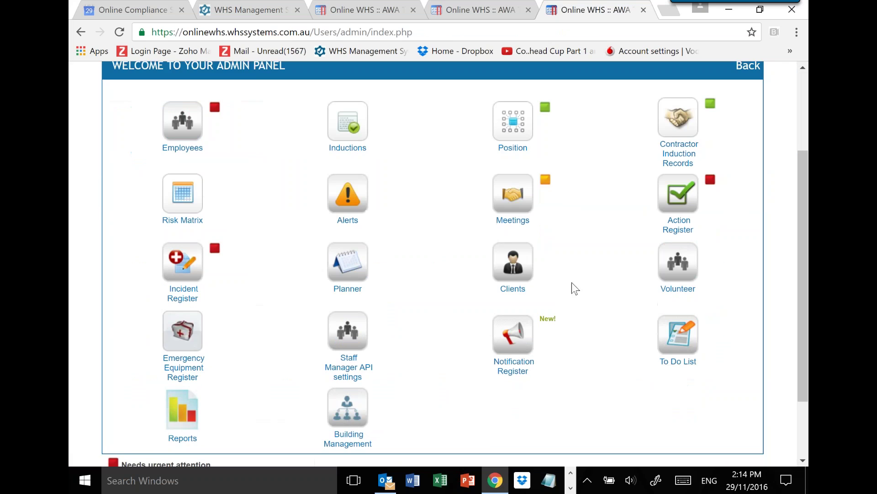
pyautogui.click(348, 402)
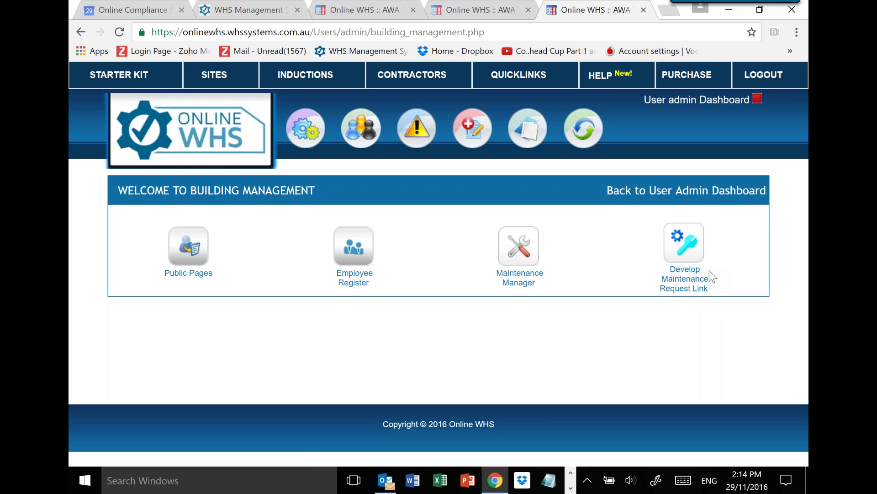
pyautogui.click(712, 276)
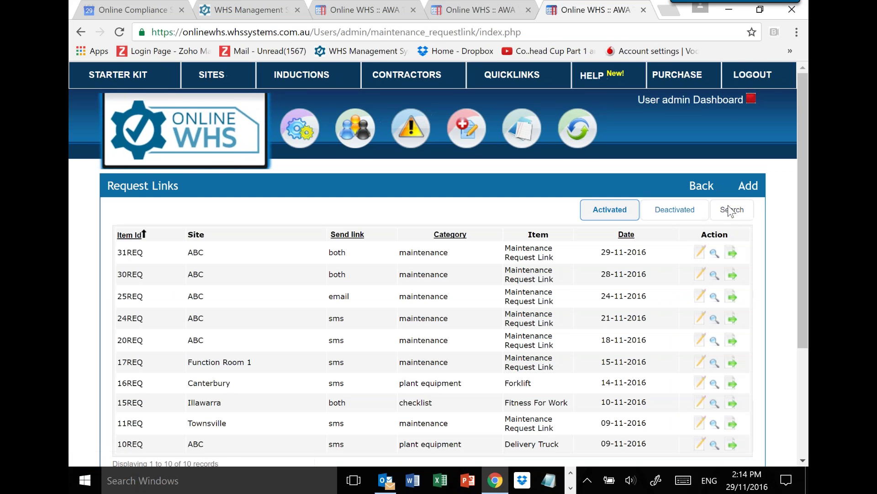
# Step: View the details and QR code of Canterbury's Forklift request link and return to the request links list
pyautogui.scroll(-1, 640, 337)
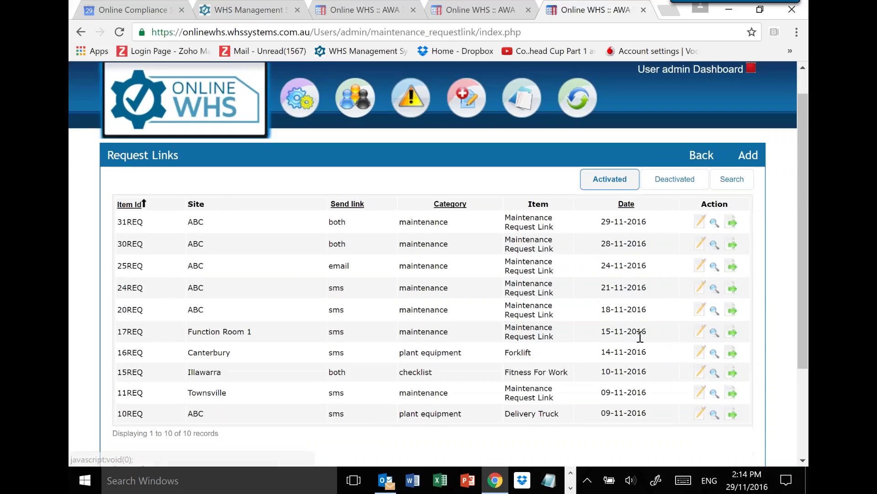
pyautogui.scroll(-1, 640, 337)
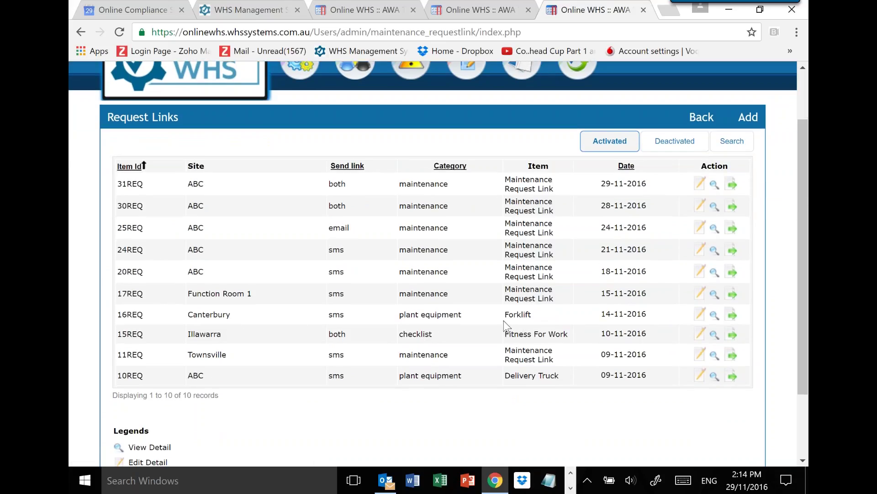
pyautogui.click(715, 315)
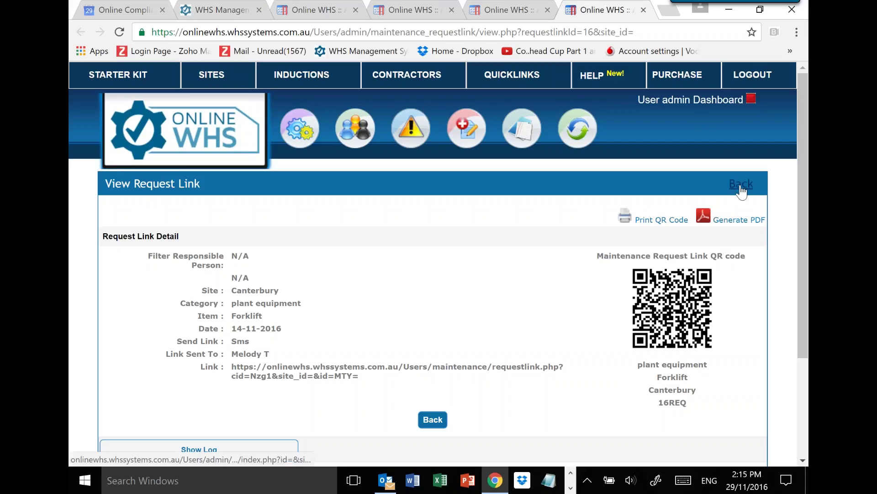
pyautogui.click(740, 185)
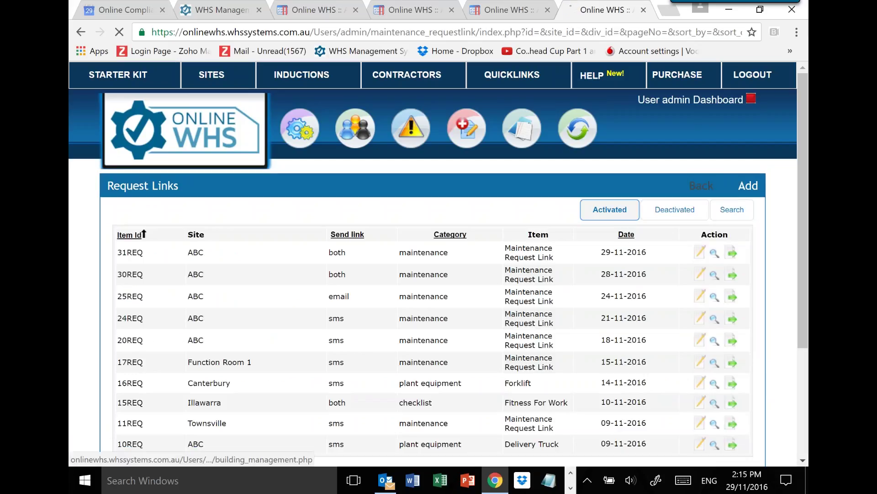
# Step: Try a new public page for site ABC with item type Plant and Equipment and item name Forklift, and cancel it
pyautogui.click(702, 185)
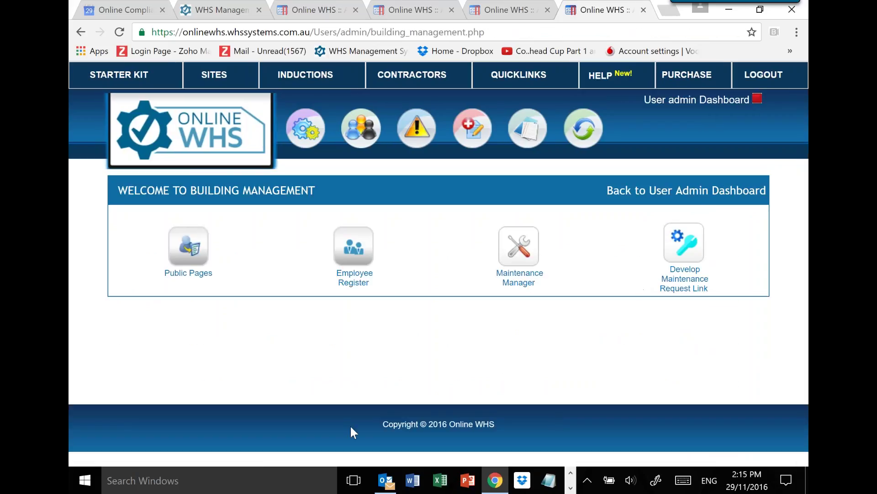
pyautogui.click(189, 250)
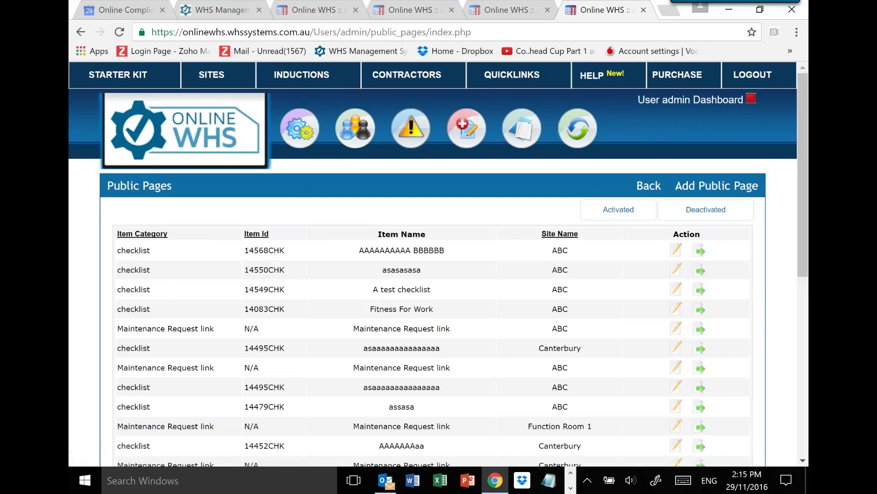
pyautogui.click(715, 186)
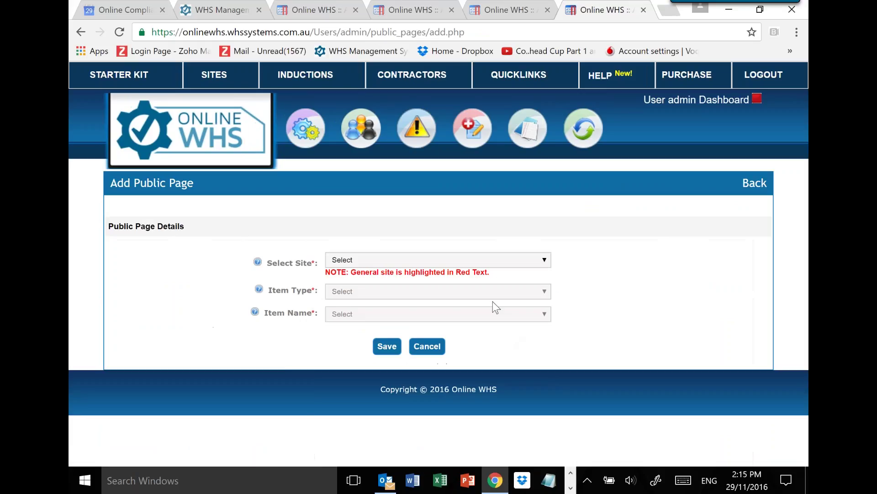
pyautogui.click(541, 259)
pyautogui.click(411, 281)
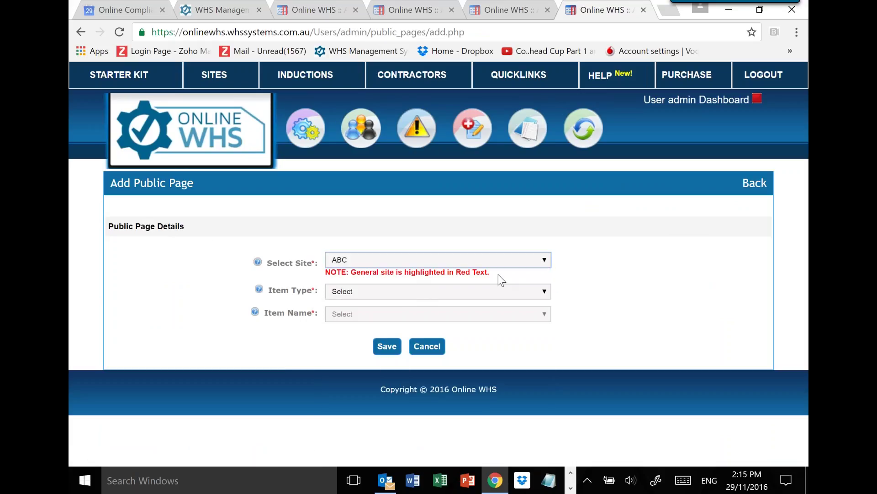
pyautogui.click(542, 290)
pyautogui.click(411, 322)
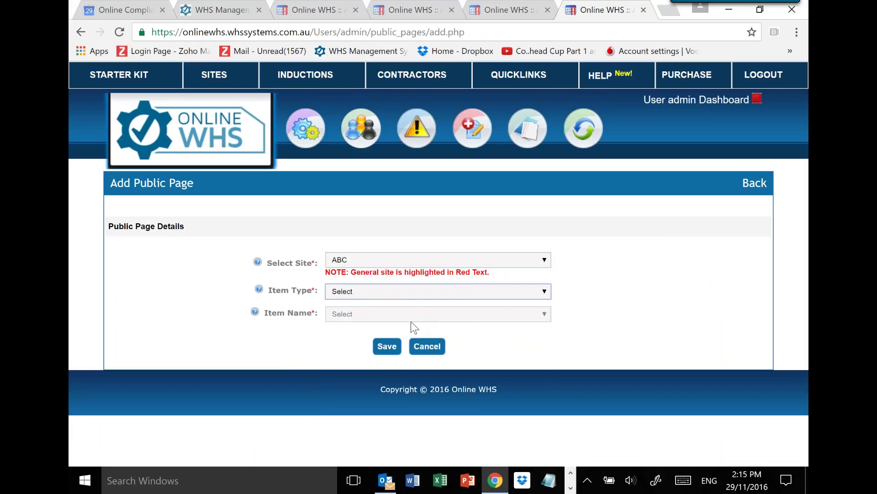
pyautogui.click(533, 314)
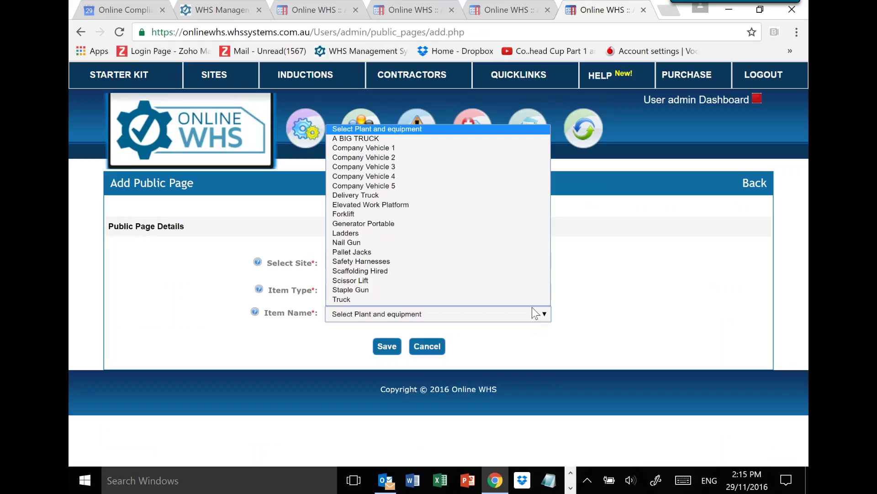
pyautogui.click(397, 215)
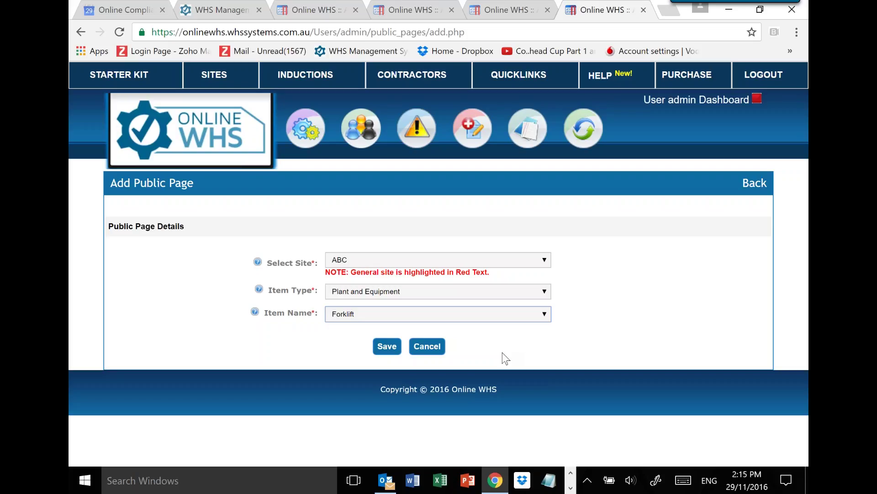
pyautogui.click(434, 349)
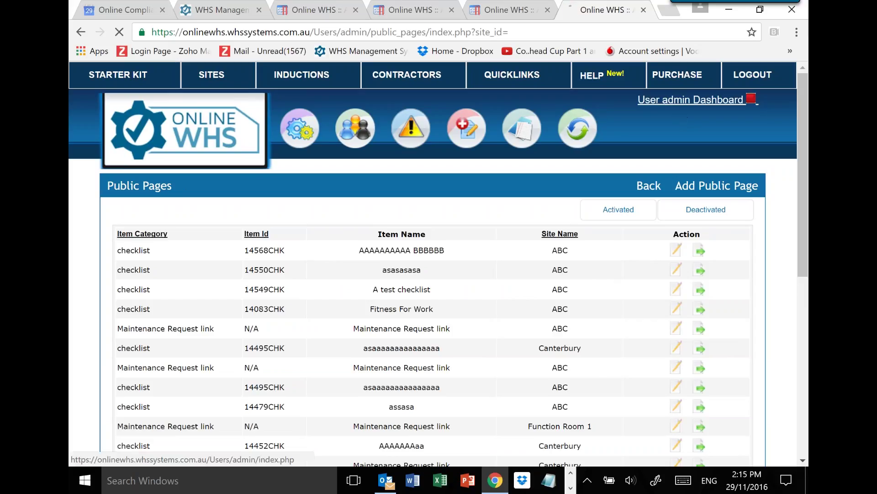
# Step: Return to the user admin dashboard and open Building Management to review its modules
pyautogui.click(685, 100)
pyautogui.scroll(-3, 331, 394)
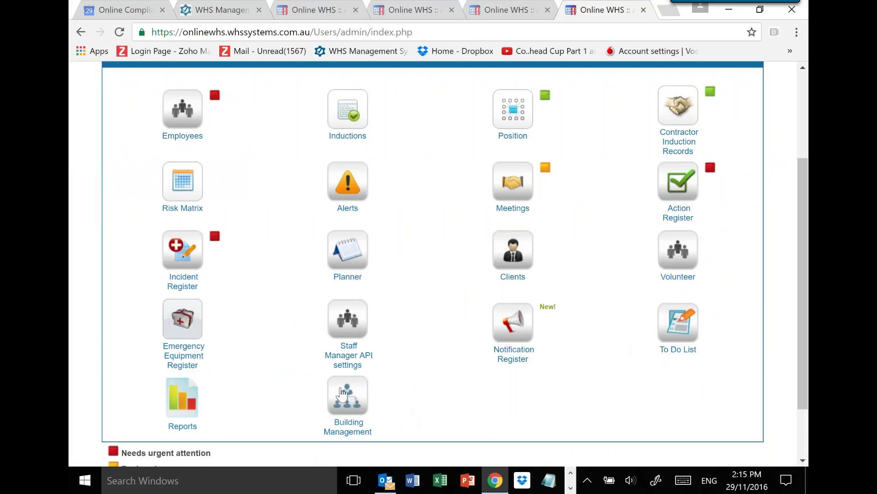
pyautogui.click(331, 393)
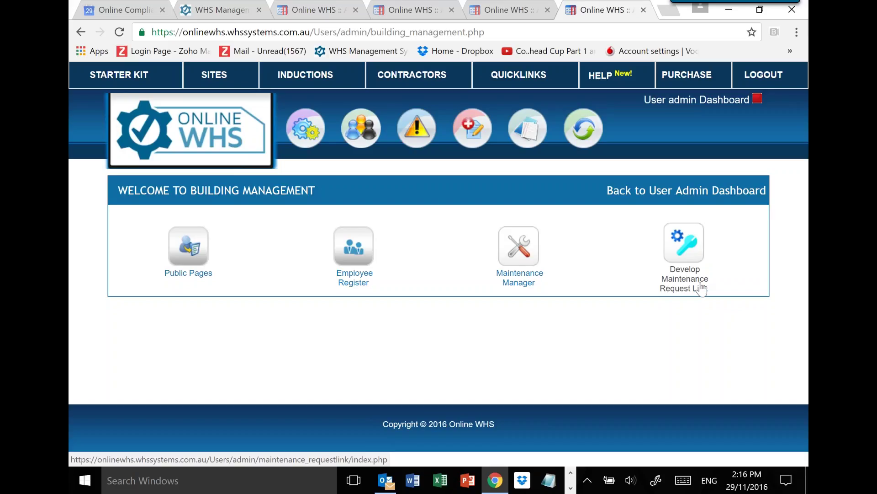
# Step: Open the Notification Register from the user admin dashboard and start a new notification
pyautogui.click(692, 105)
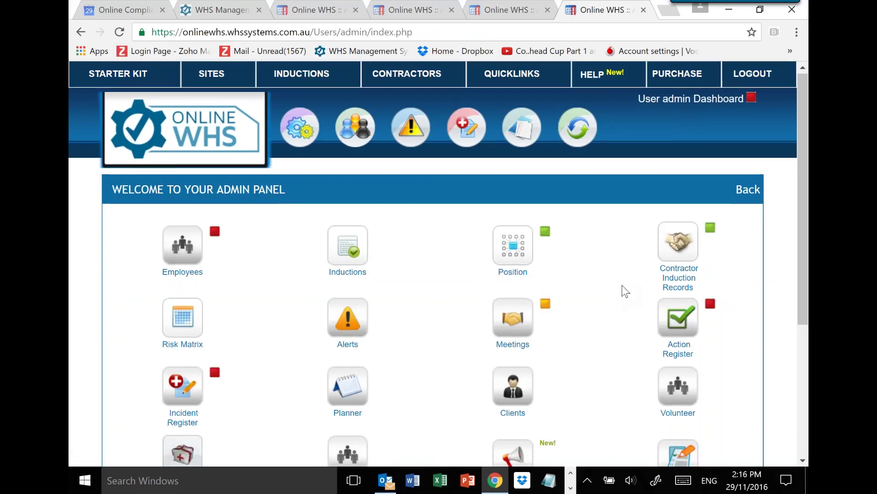
pyautogui.scroll(-3, 621, 292)
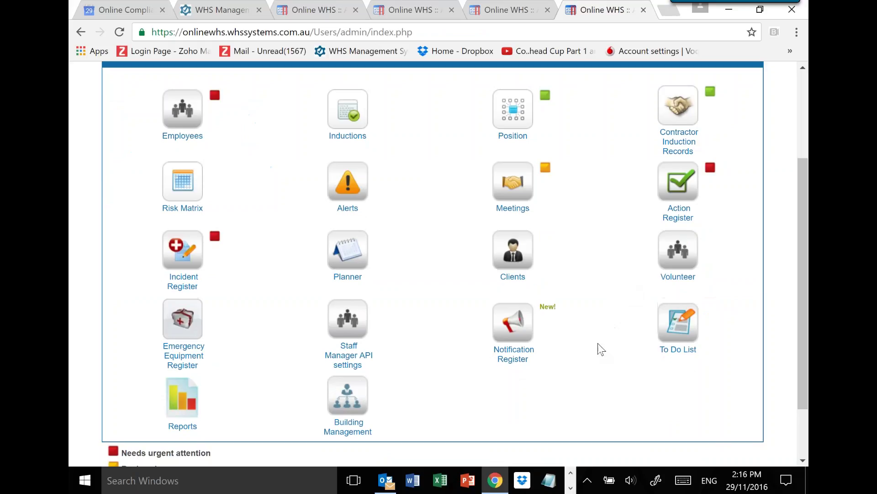
pyautogui.click(502, 328)
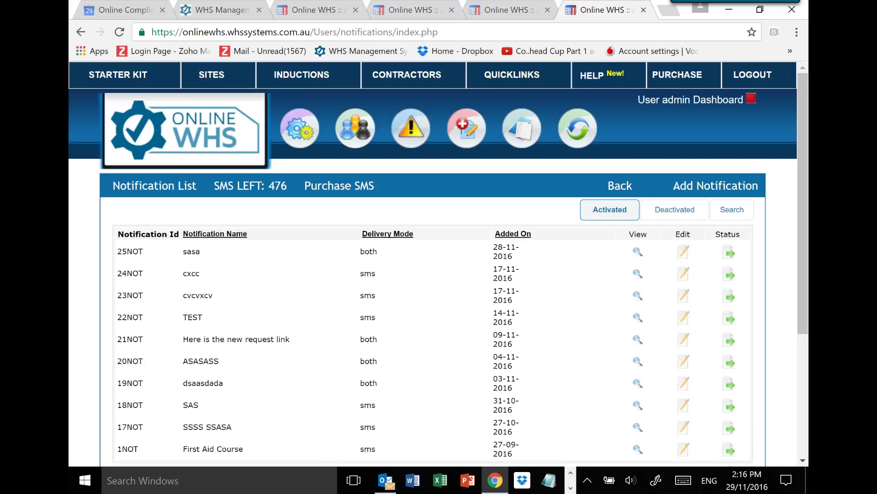
pyautogui.click(716, 186)
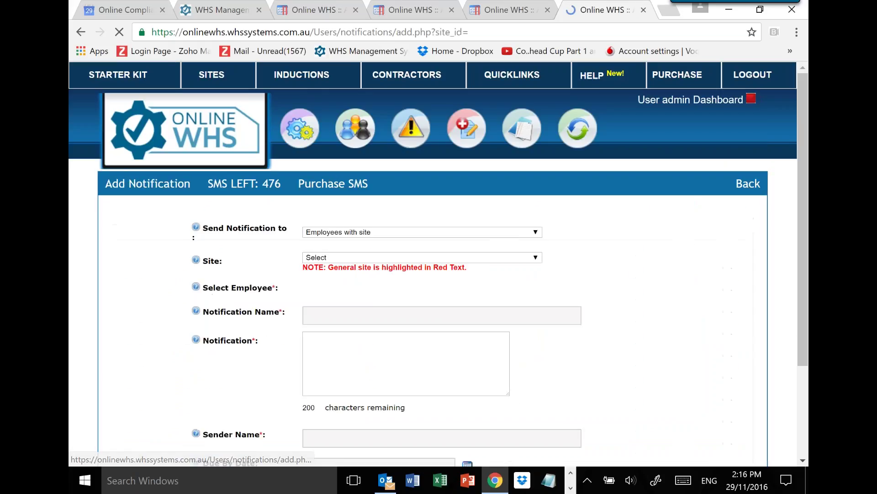
# Step: Look over the new notification form and browse its list of employees who can be recipients
pyautogui.scroll(-2, 527, 294)
pyautogui.scroll(-3, 585, 240)
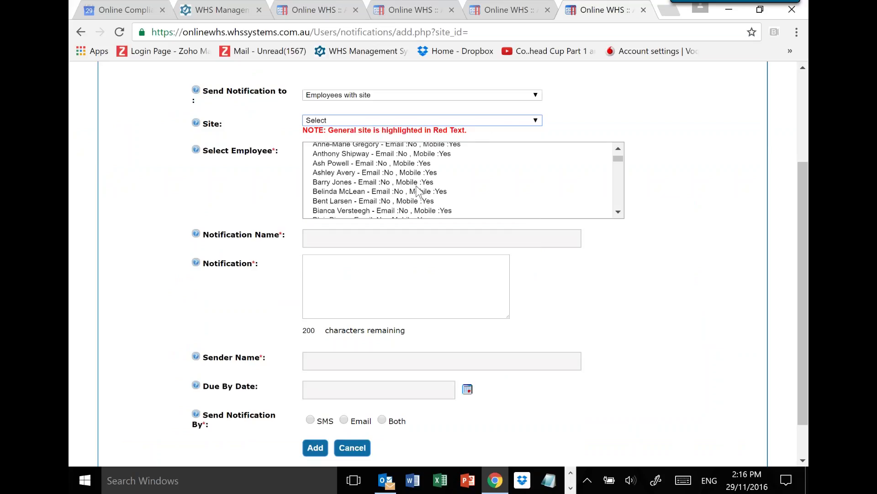
pyautogui.scroll(3, 469, 196)
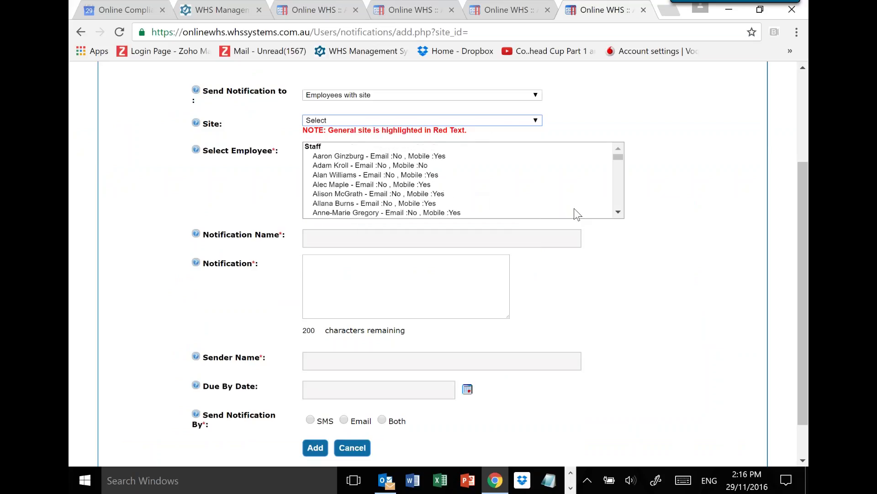
# Step: Fill in the notification with name ssassassas, a sample message, sender asasasa, due date 29-11-2016 and sending by Both
pyautogui.scroll(3, 574, 211)
pyautogui.moveTo(355, 135)
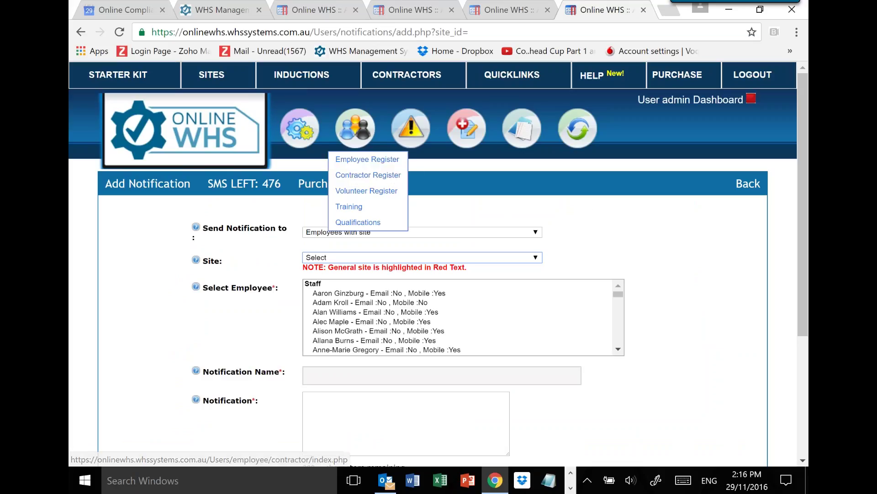
pyautogui.click(339, 371)
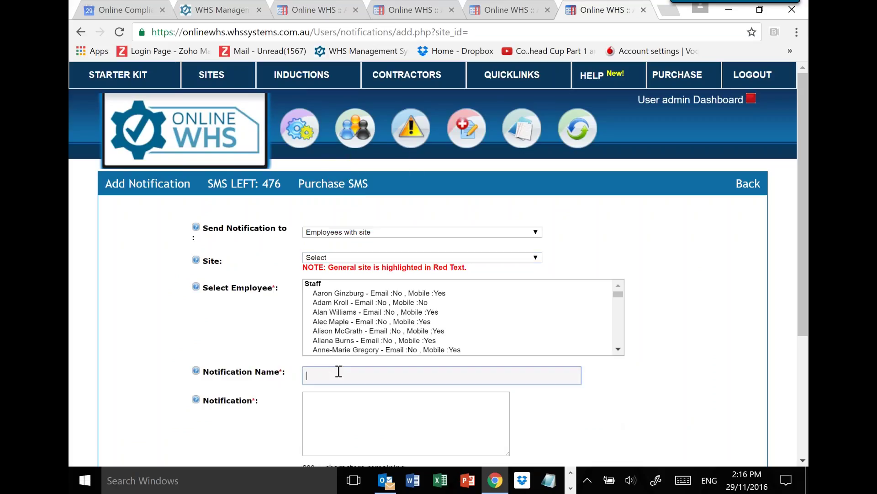
pyautogui.write('ssassassas')
pyautogui.click(367, 424)
pyautogui.write('sasasasasasasasa')
pyautogui.scroll(-3, 380, 417)
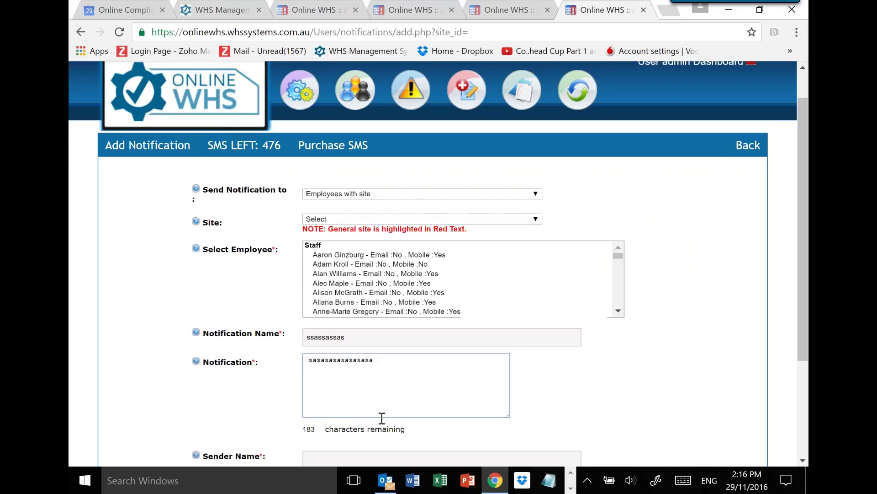
pyautogui.click(342, 360)
pyautogui.write('asasasa')
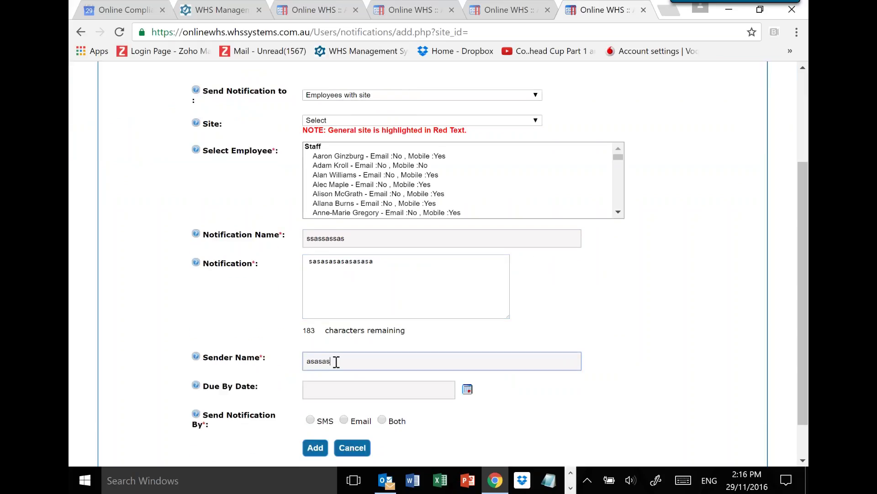
pyautogui.click(467, 389)
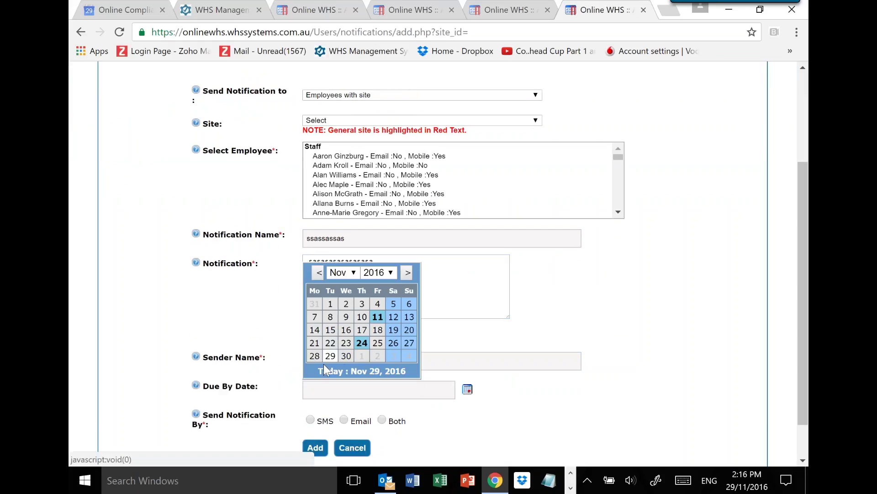
pyautogui.click(324, 366)
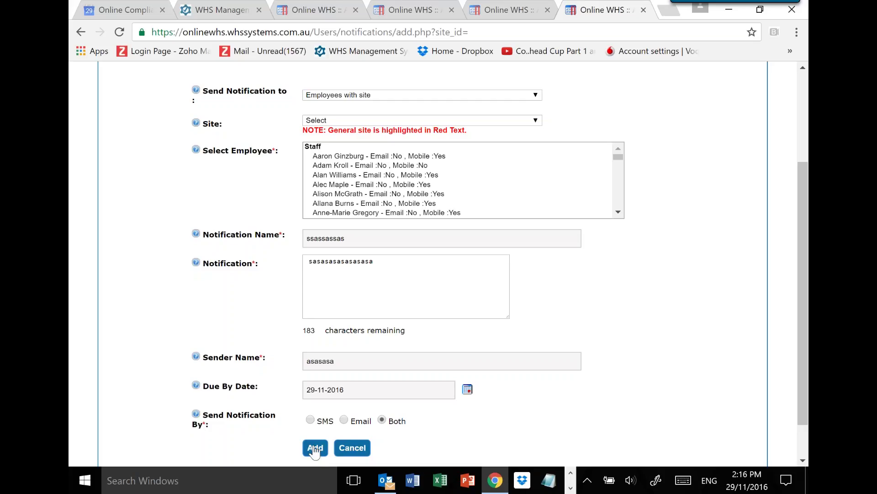
# Step: Look through the selectable employees for a notification recipient and cancel the new notification
pyautogui.scroll(-5, 464, 187)
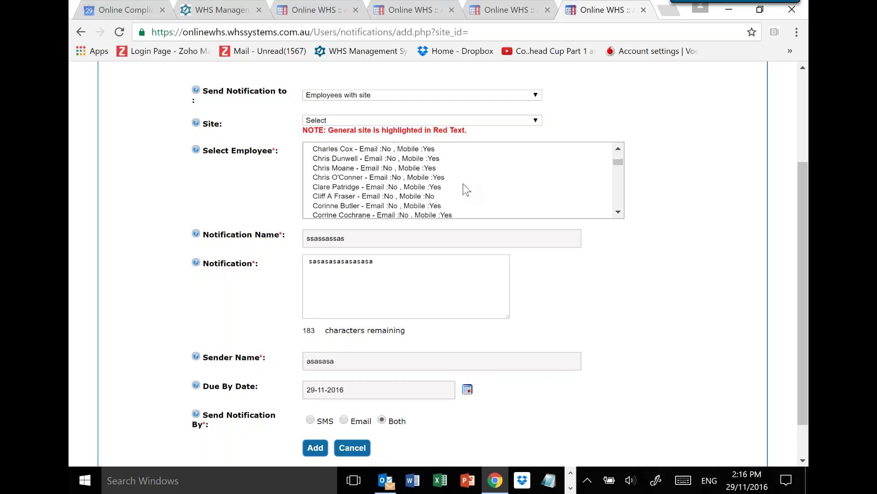
pyautogui.scroll(-10, 465, 189)
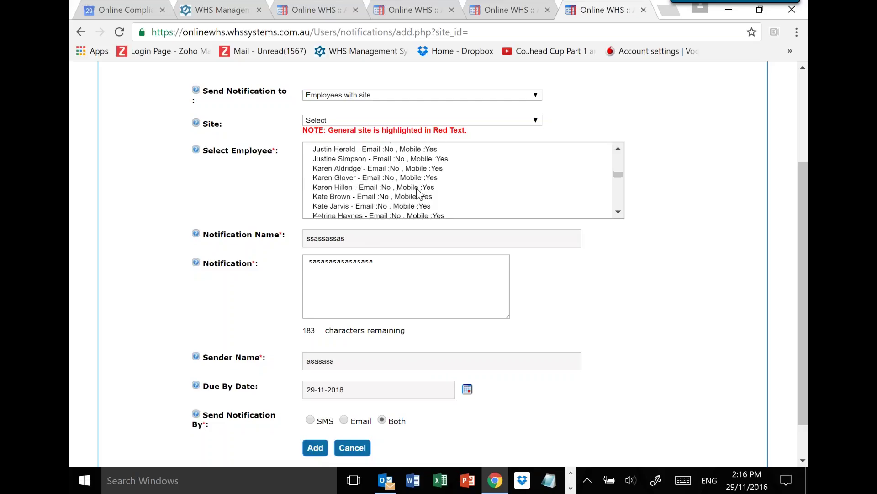
pyautogui.scroll(-12, 416, 188)
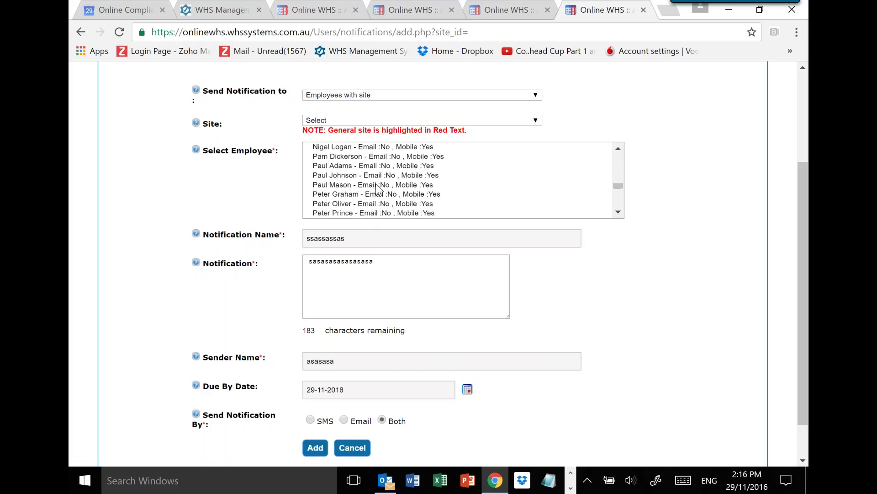
pyautogui.scroll(-3, 376, 188)
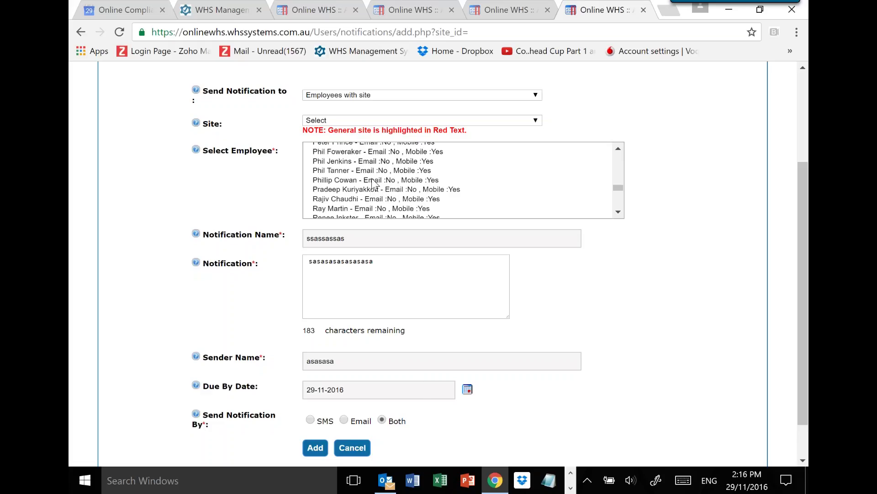
pyautogui.scroll(3, 375, 194)
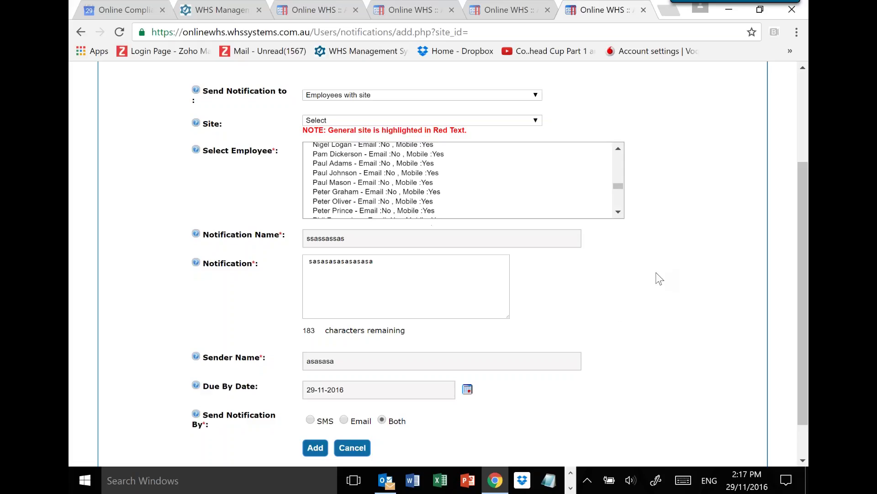
pyautogui.scroll(-1, 551, 282)
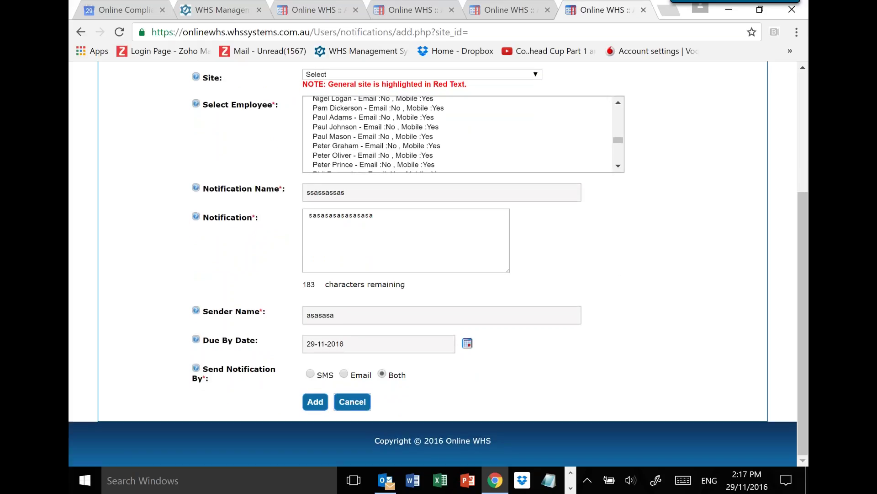
pyautogui.click(353, 404)
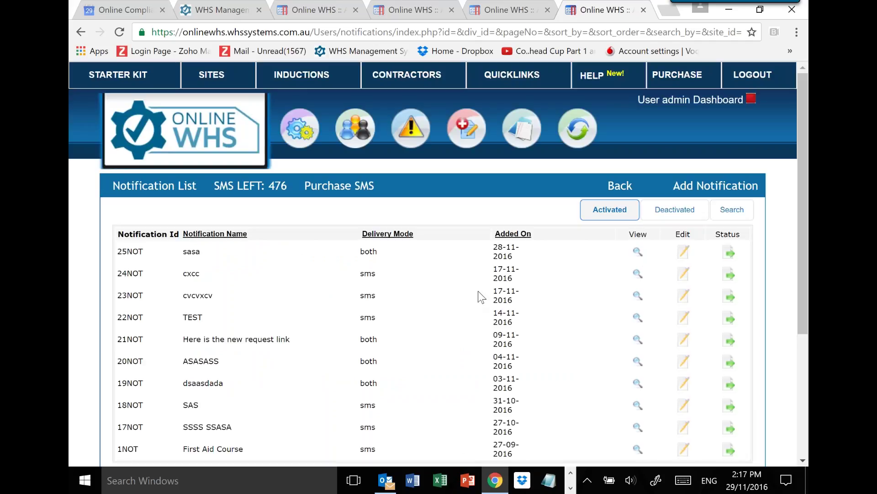
# Step: View the SMS plans available for purchase and open the Employee Register from the Request Links page
pyautogui.click(339, 185)
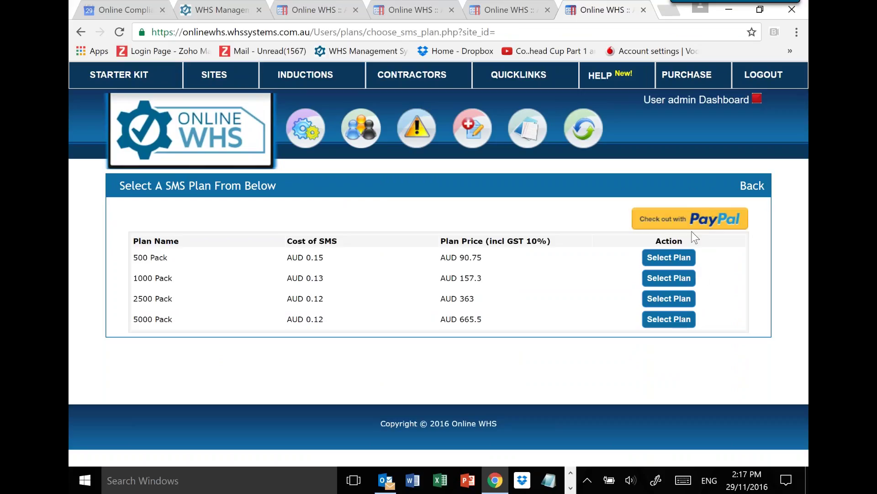
pyautogui.click(507, 10)
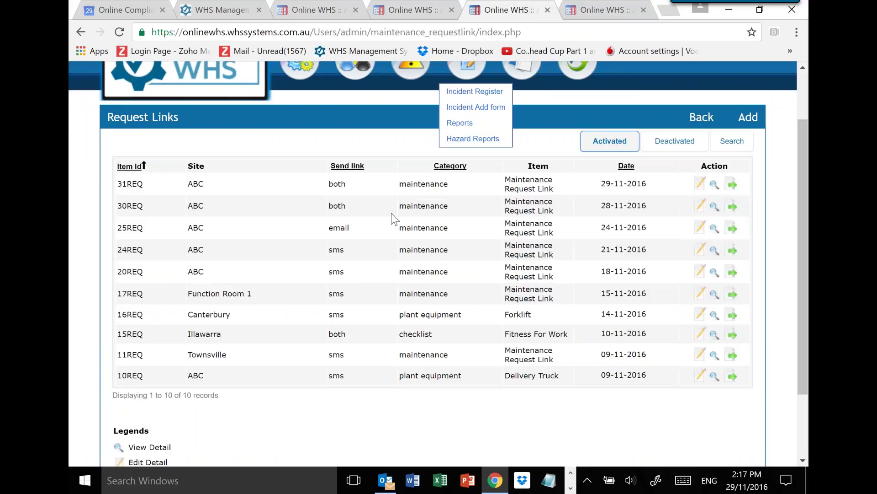
pyautogui.scroll(3, 393, 217)
pyautogui.click(367, 160)
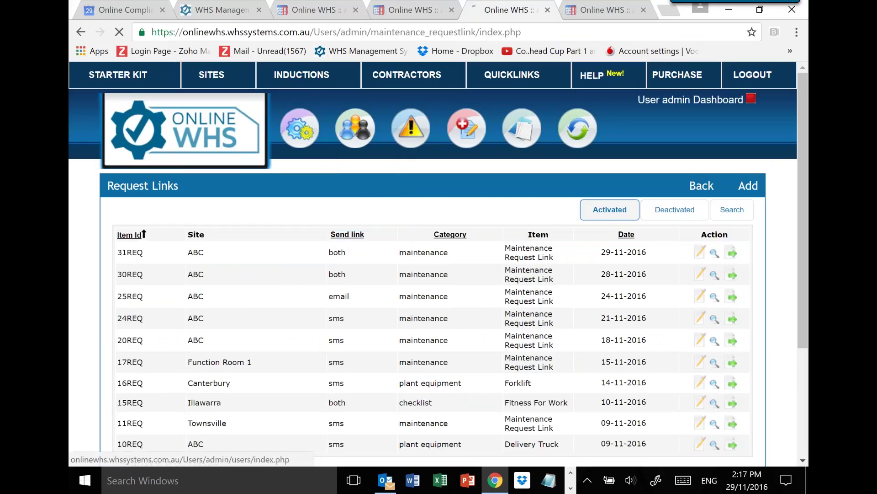
# Step: Filter the employee register by First Name using the employee's first name
pyautogui.click(203, 264)
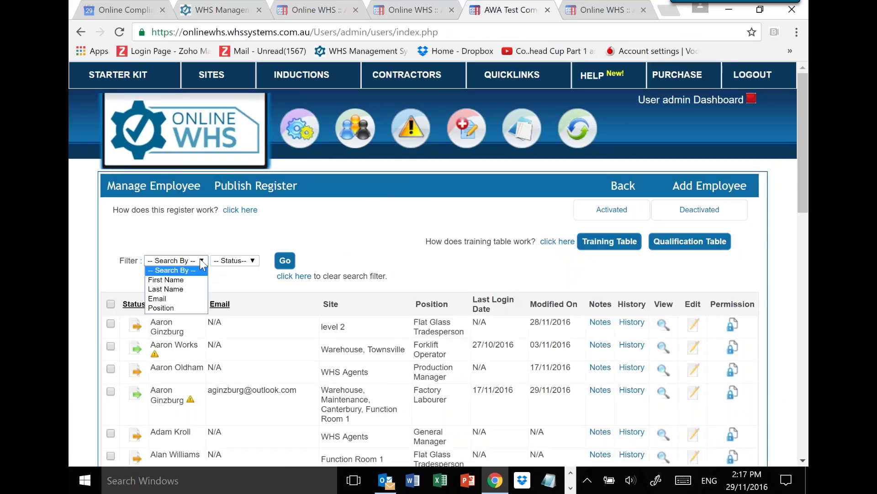
pyautogui.click(183, 281)
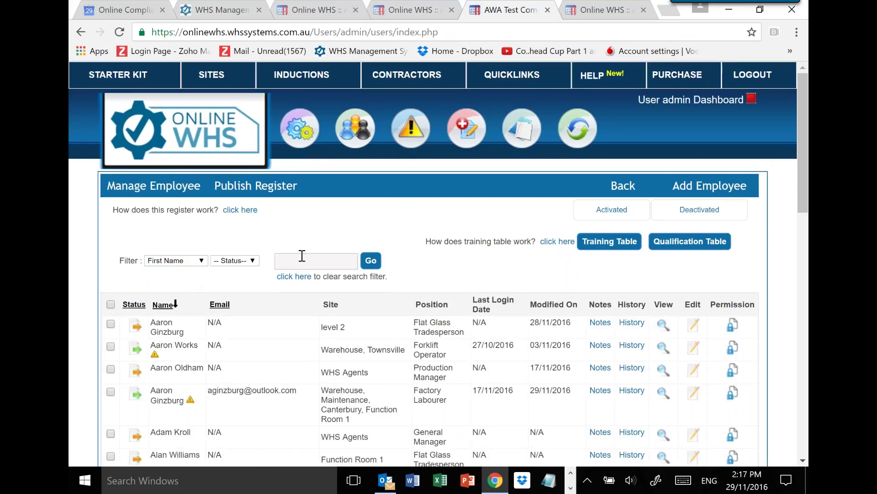
pyautogui.click(302, 256)
pyautogui.write('phi')
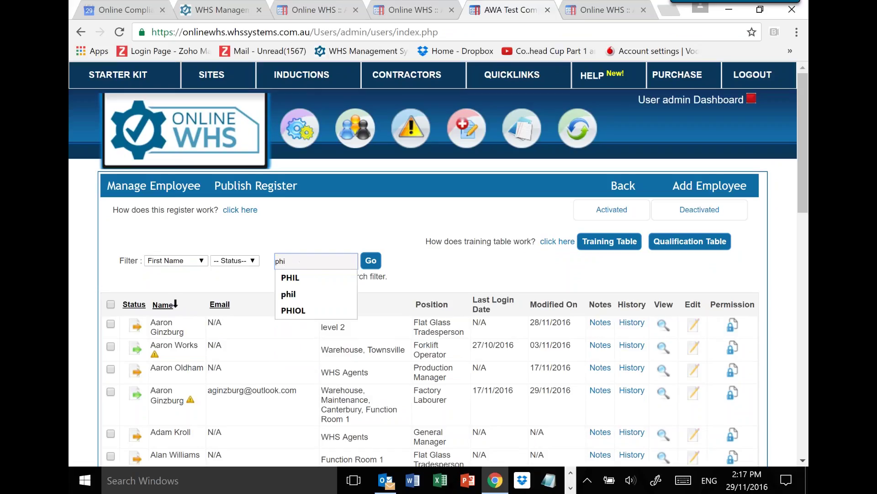
pyautogui.click(290, 278)
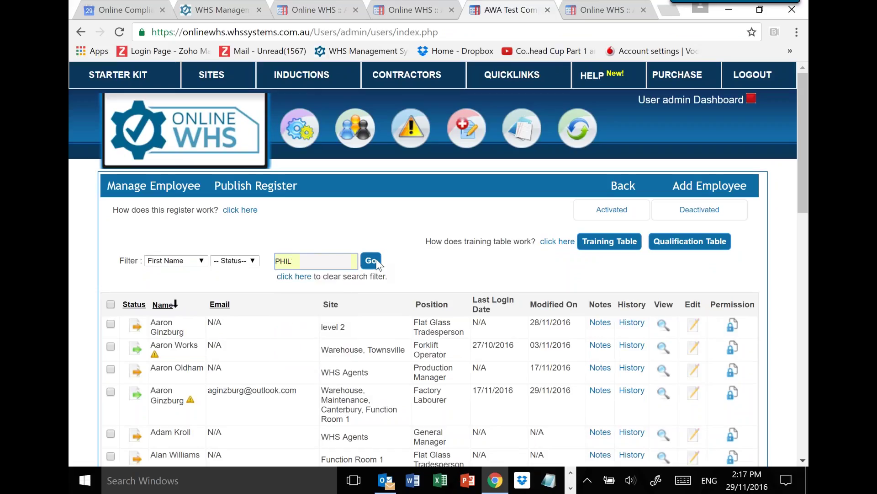
pyautogui.click(377, 259)
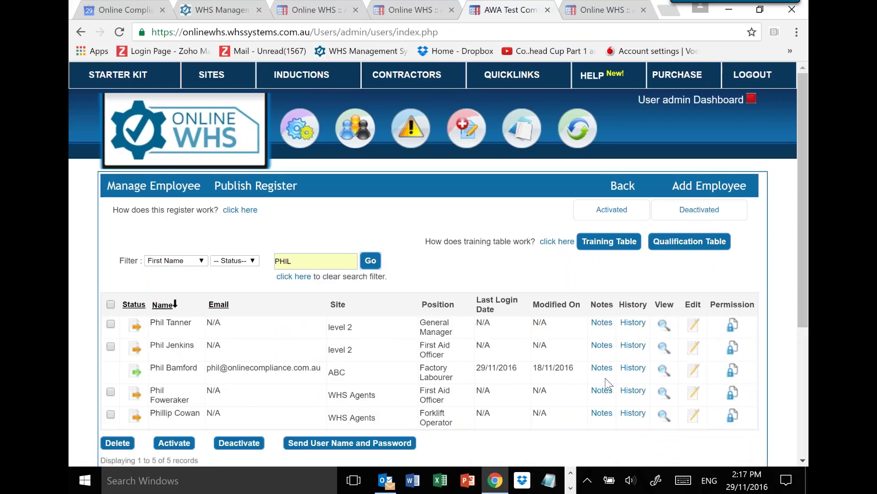
# Step: Open the history of the Factory Labourer at site ABC and view the notifications log
pyautogui.click(632, 368)
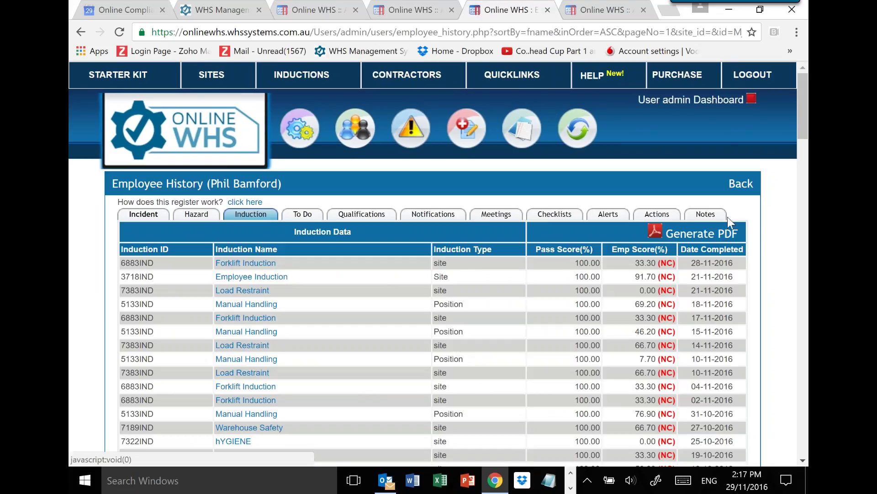
pyautogui.click(434, 215)
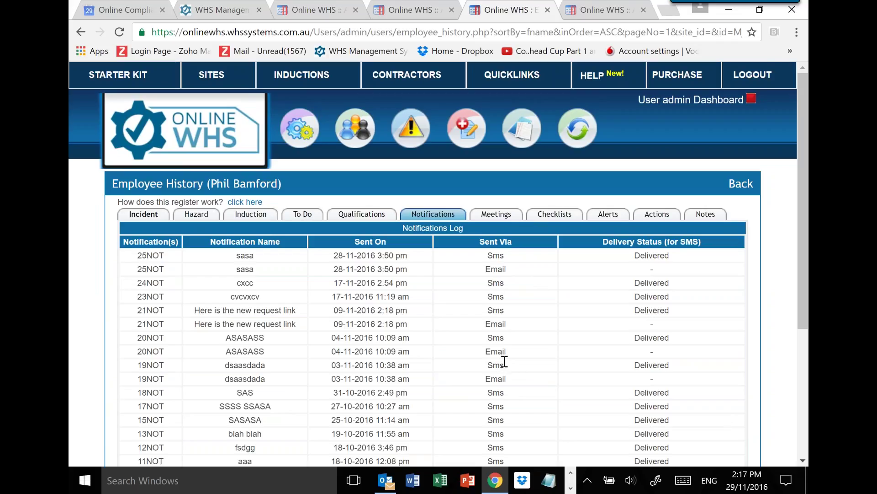
# Step: Return to the user admin dashboard and open the To Do List of pending items
pyautogui.click(520, 84)
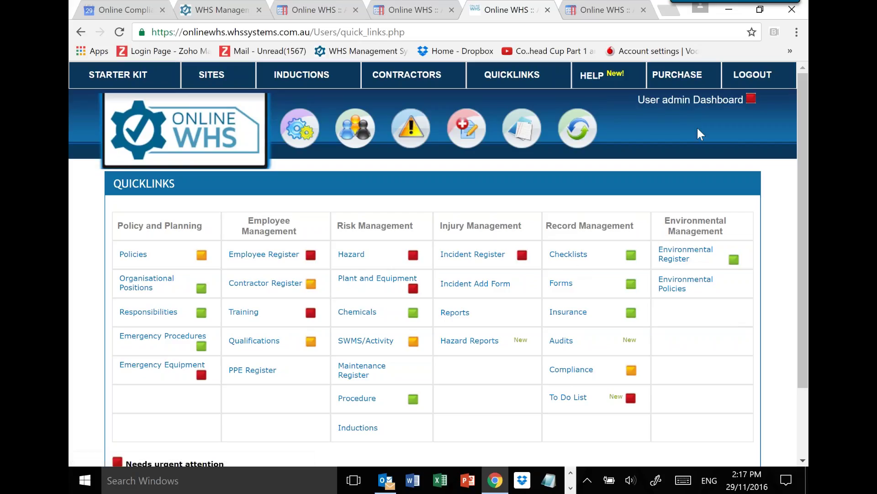
pyautogui.click(692, 103)
pyautogui.scroll(-3, 681, 320)
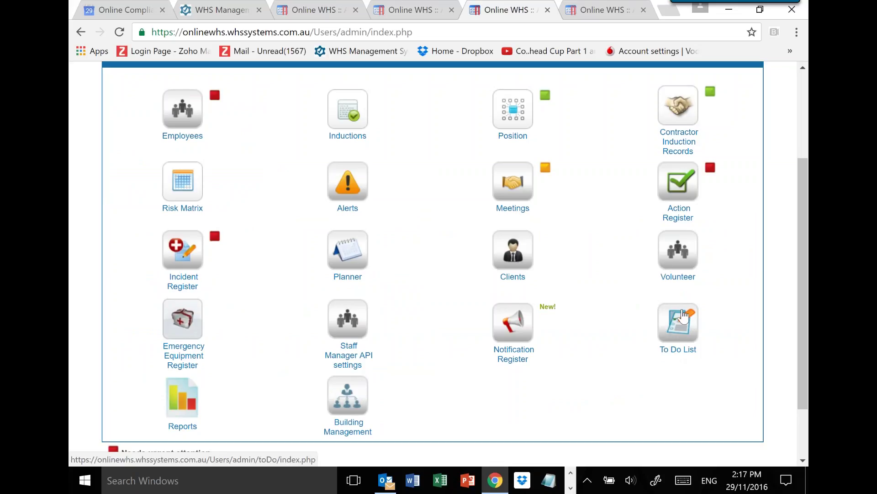
pyautogui.click(677, 329)
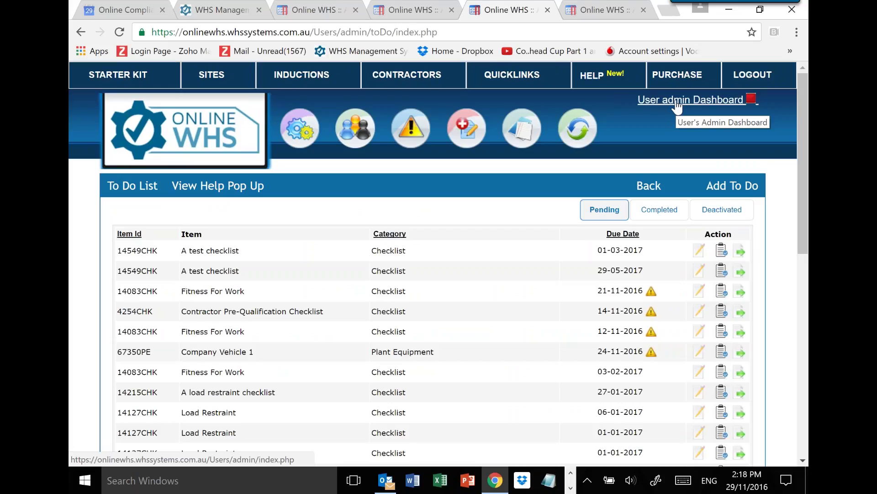
# Step: Look at the Quicklinks page and open the to do list of site ABC from its site details
pyautogui.click(512, 75)
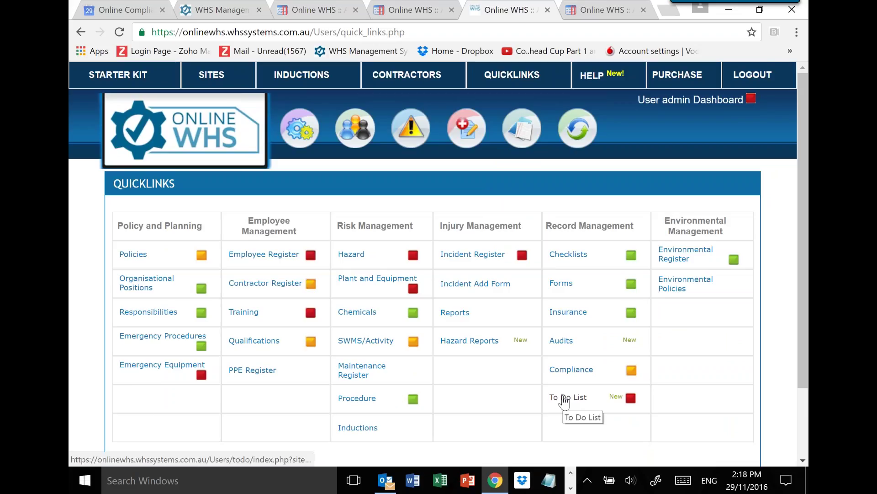
pyautogui.click(207, 78)
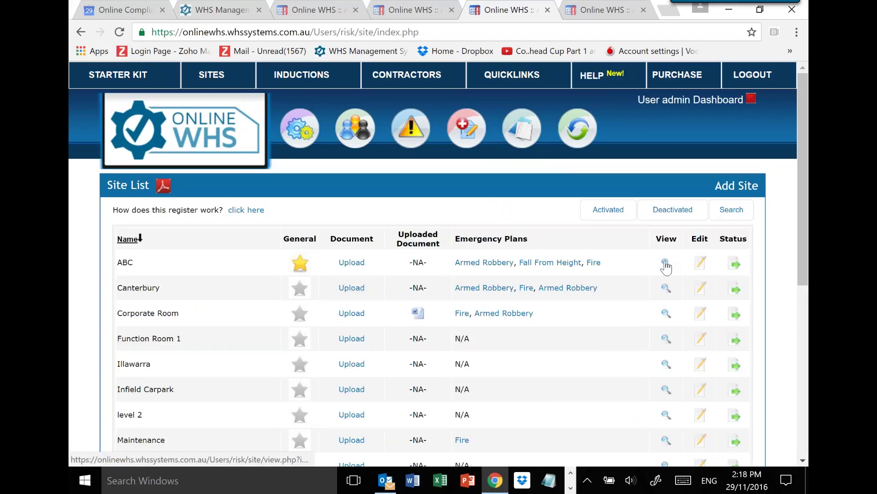
pyautogui.click(665, 264)
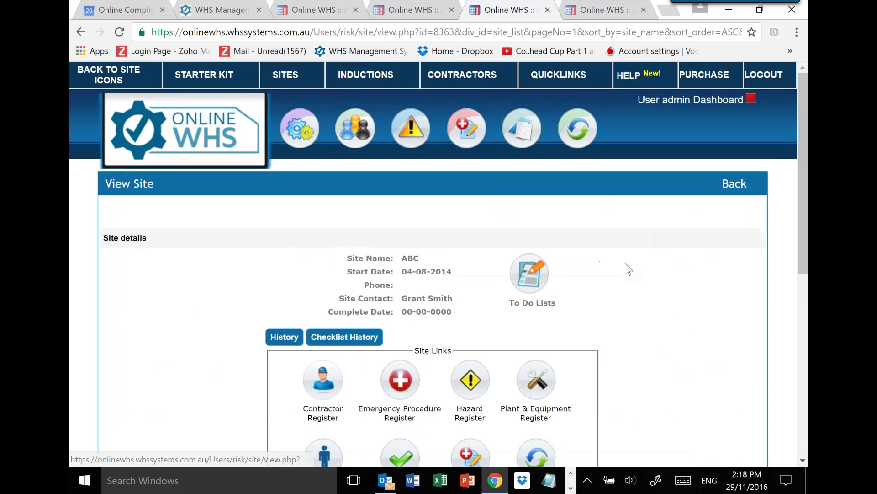
pyautogui.click(528, 284)
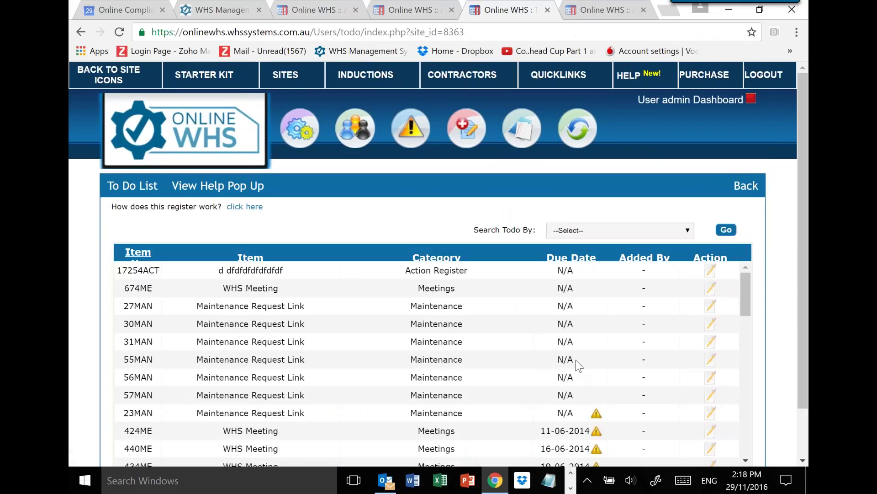
# Step: Find the checklist AAAAAAAAAA BBBBBB due 30-11-2016 in the site's to do list and view it
pyautogui.scroll(-3, 575, 360)
pyautogui.scroll(-12, 578, 364)
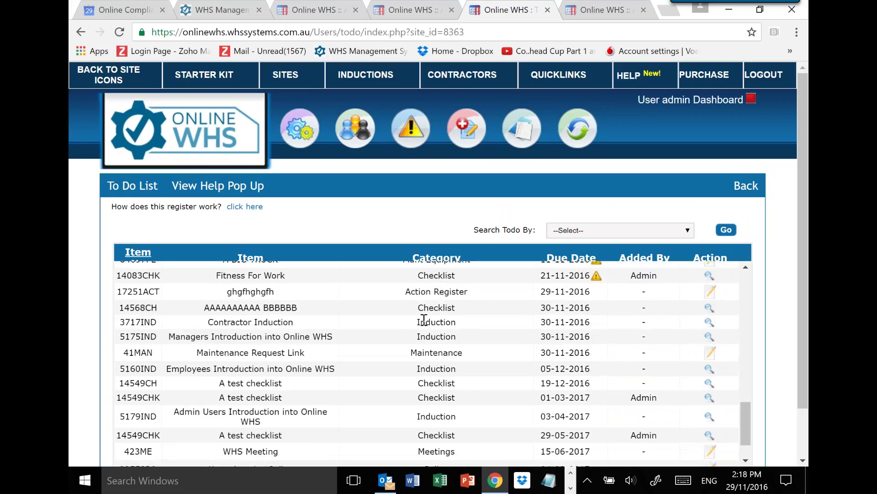
pyautogui.click(708, 308)
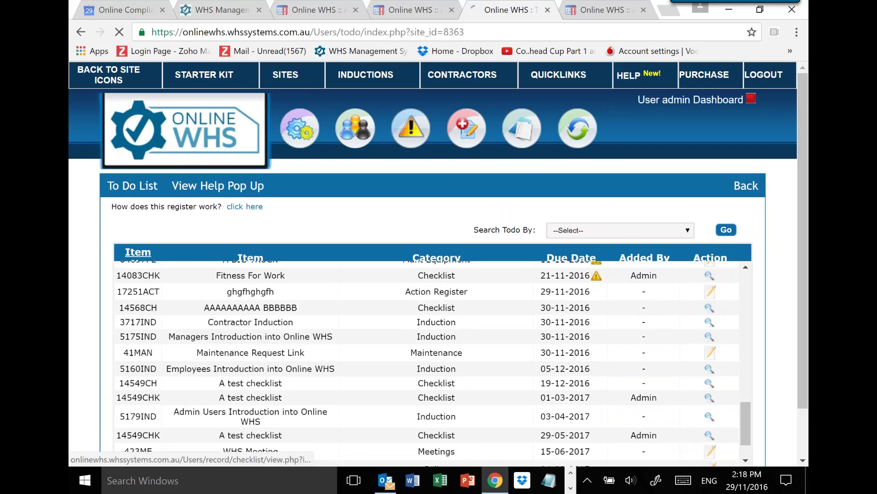
# Step: Answer both Yes/No checklist items with Yes, enter xxc for the text item and draw a signature in the signature box
pyautogui.scroll(-4, 403, 325)
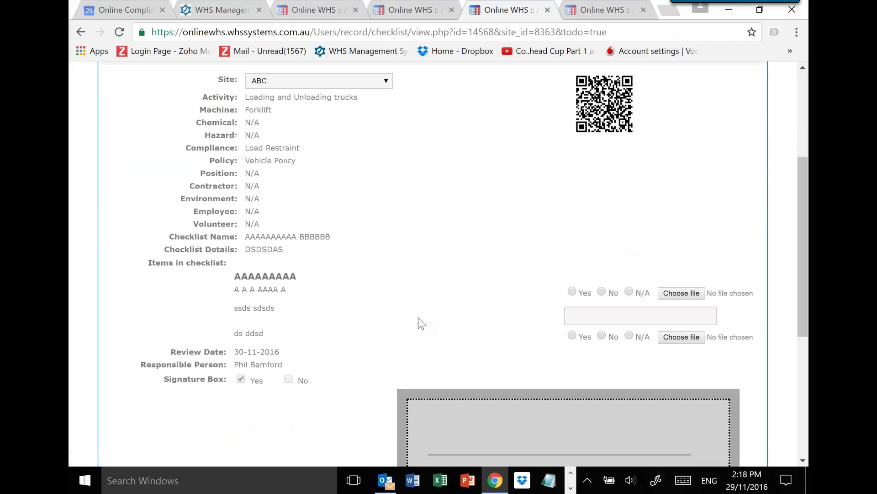
pyautogui.click(571, 275)
pyautogui.click(580, 298)
pyautogui.write('xxc')
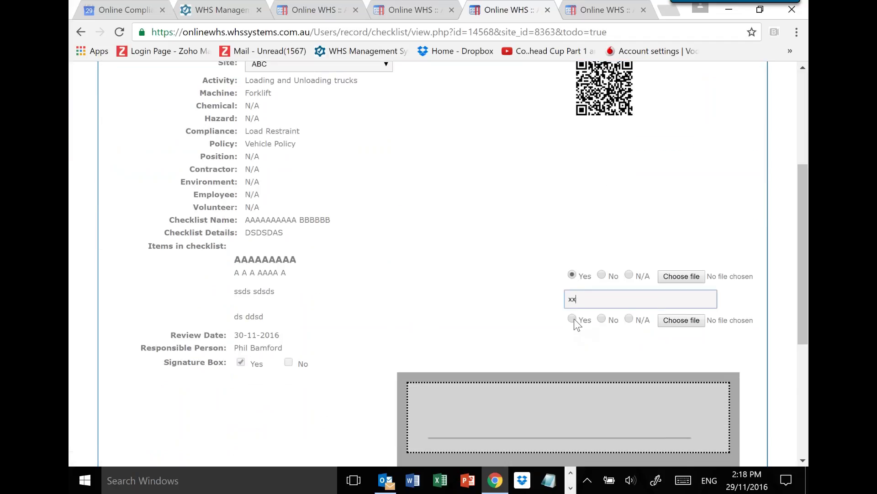
pyautogui.click(572, 318)
pyautogui.moveTo(525, 413); pyautogui.dragTo(546, 395)
pyautogui.scroll(-5, 544, 396)
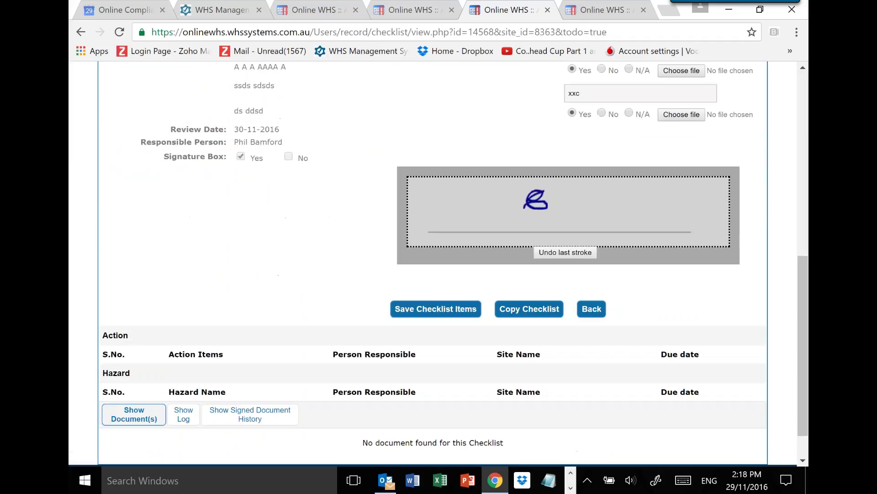
# Step: Save the completed checklist items and open the To Do List from the user admin dashboard
pyautogui.click(437, 310)
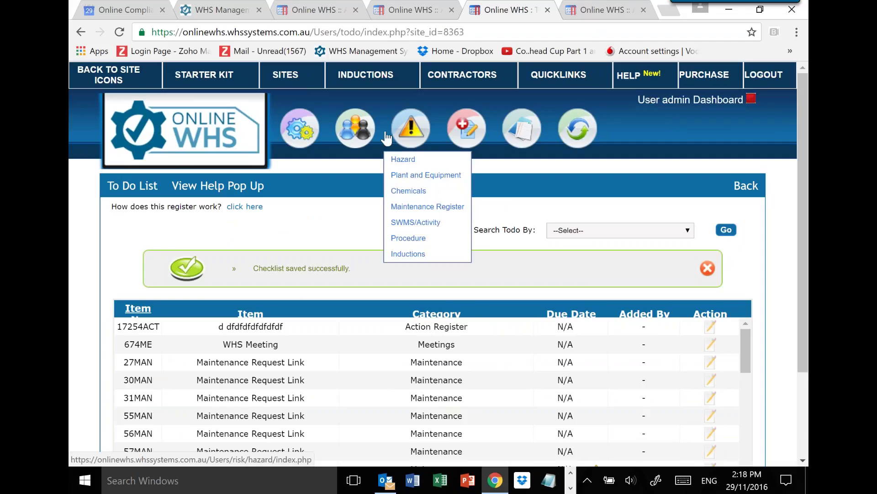
pyautogui.moveTo(356, 132)
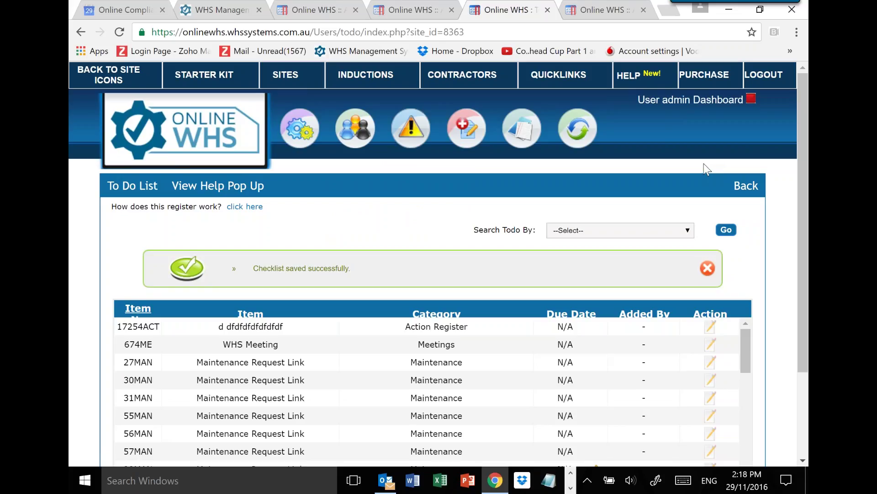
pyautogui.click(689, 104)
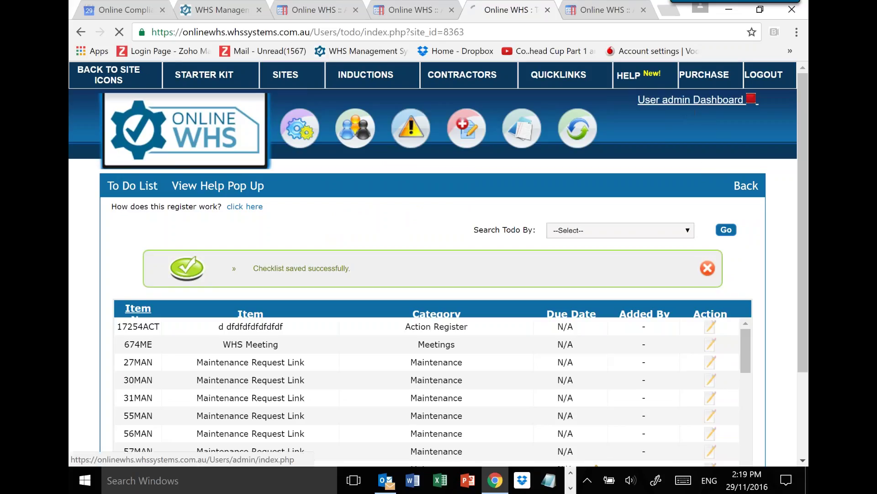
pyautogui.scroll(-2, 711, 138)
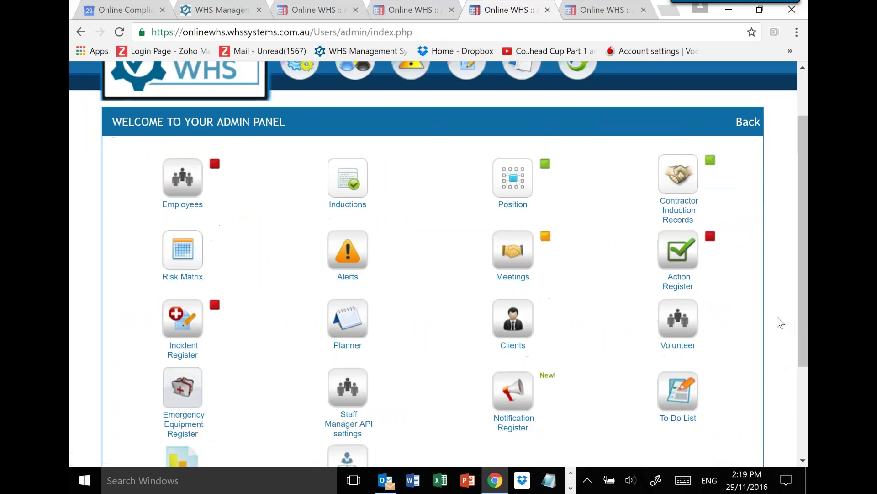
pyautogui.scroll(-3, 774, 306)
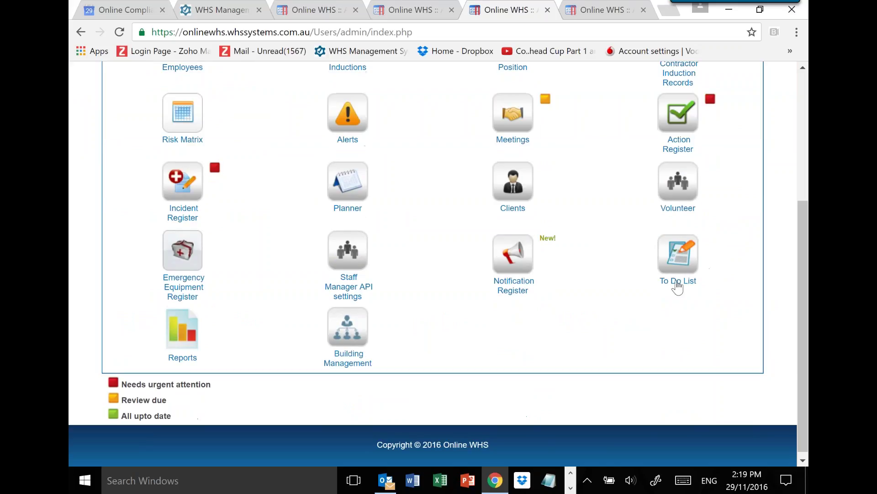
pyautogui.click(680, 267)
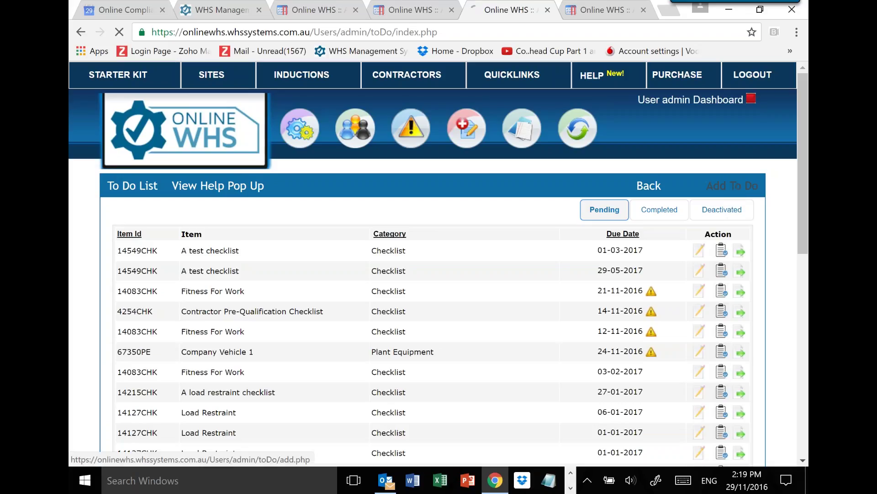
# Step: Start a new to do for site ABC with item type Checklist and item name AAAAAAAAAA BBBBBB
pyautogui.scroll(-2, 623, 268)
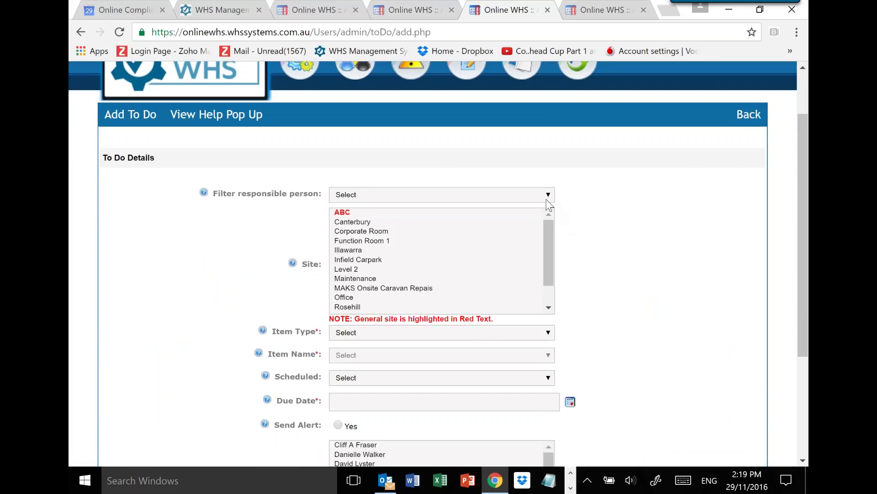
pyautogui.click(545, 192)
pyautogui.click(546, 195)
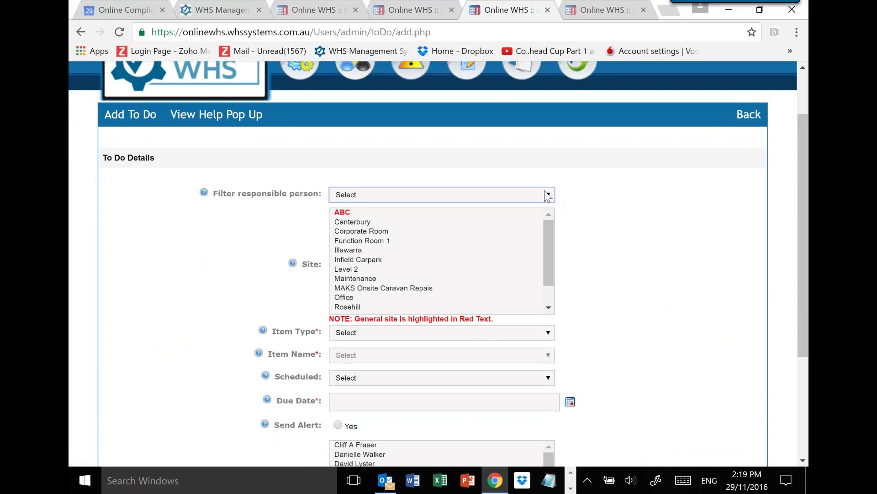
pyautogui.click(547, 196)
pyautogui.click(550, 208)
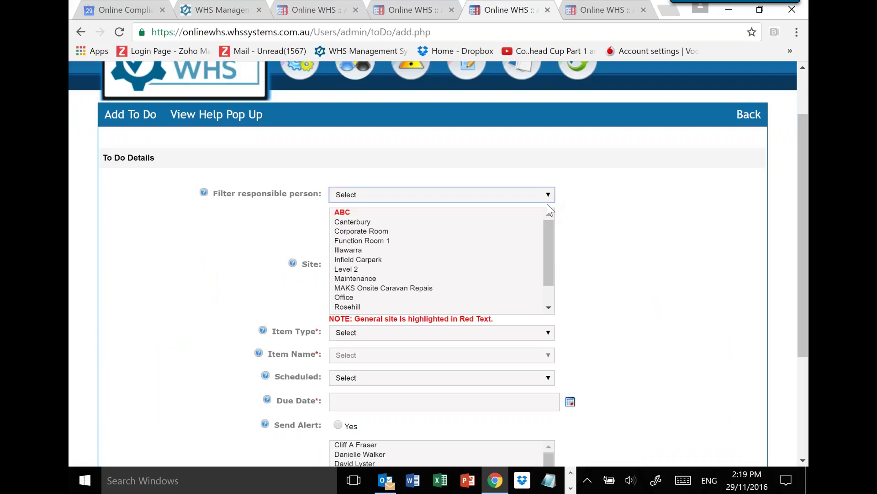
pyautogui.click(412, 216)
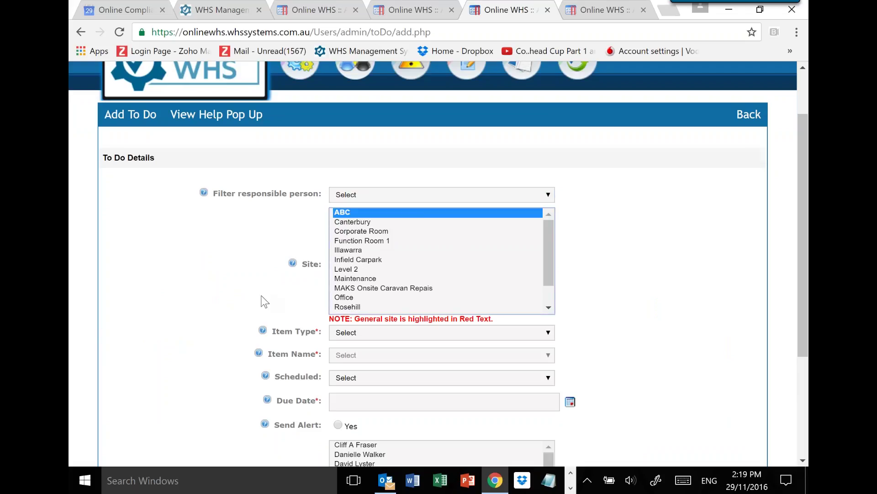
pyautogui.scroll(-1, 262, 301)
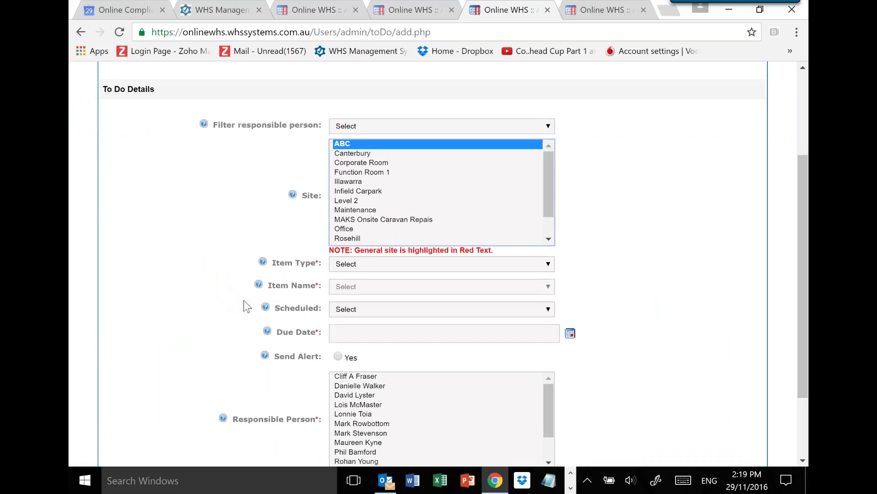
pyautogui.click(547, 265)
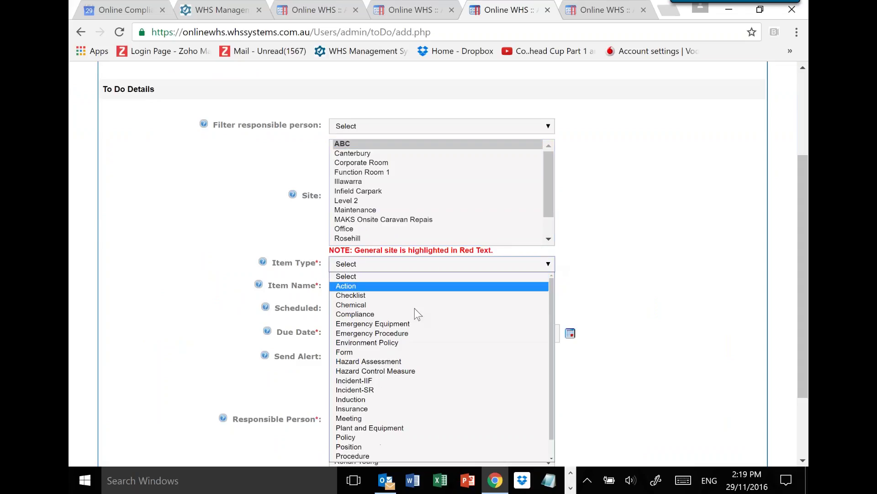
pyautogui.click(410, 295)
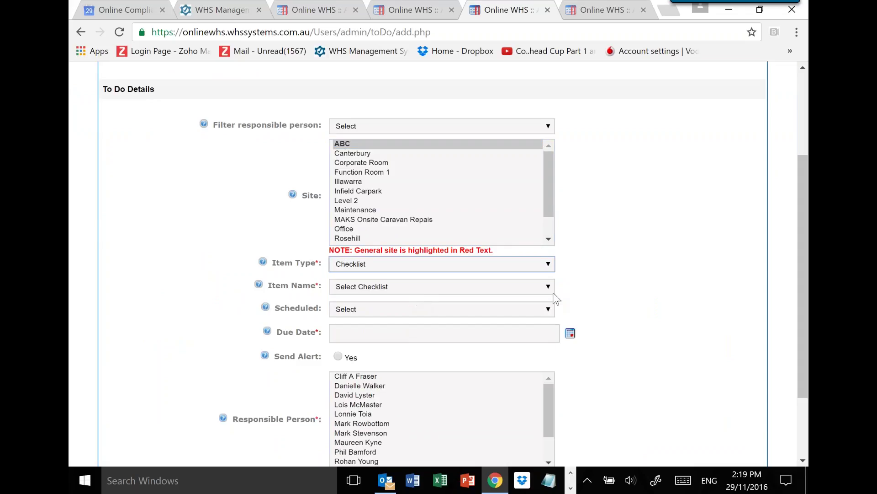
pyautogui.click(551, 288)
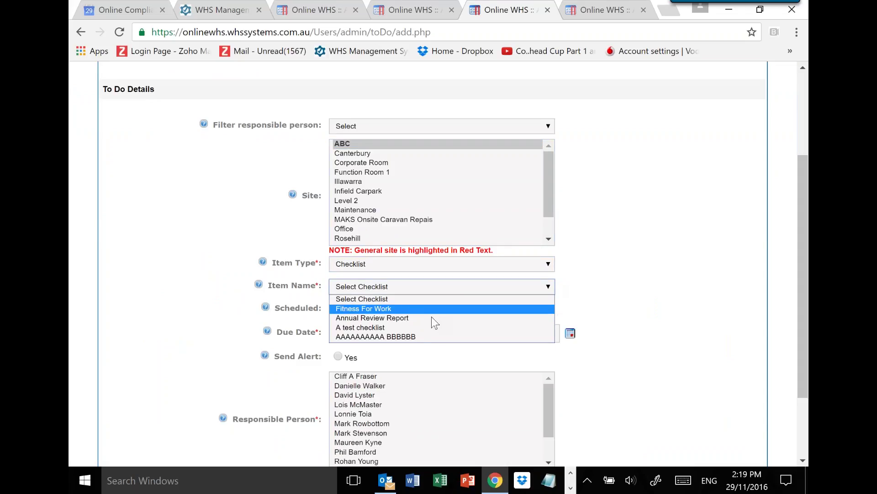
pyautogui.click(416, 336)
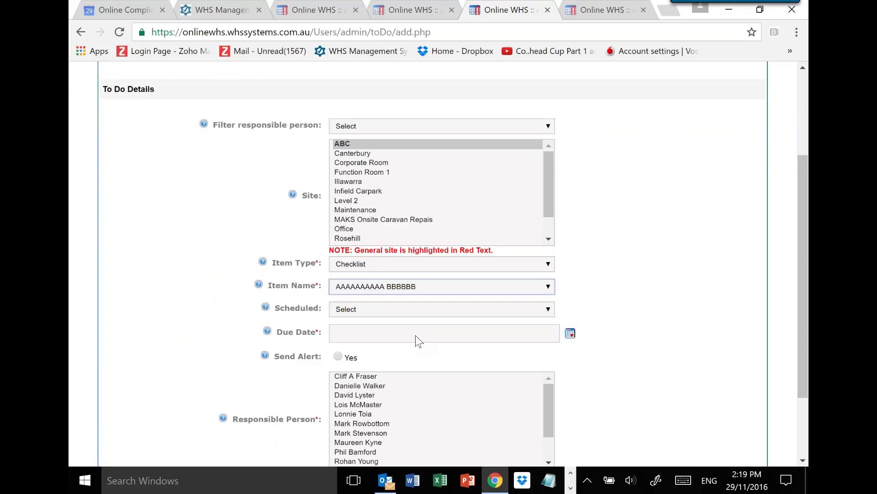
# Step: Schedule the to do 3 Monthly, due 29-11-2016, with Send Alert on and a responsible person selected, and save it
pyautogui.click(542, 307)
pyautogui.click(366, 360)
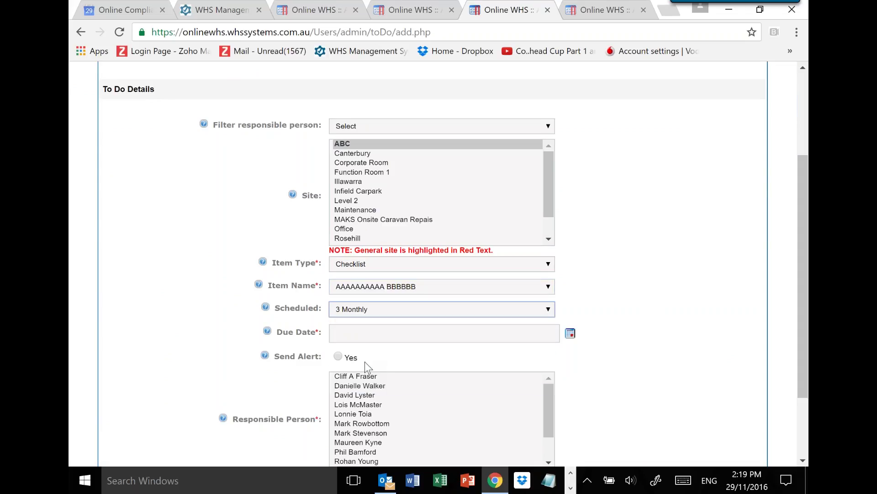
pyautogui.click(570, 333)
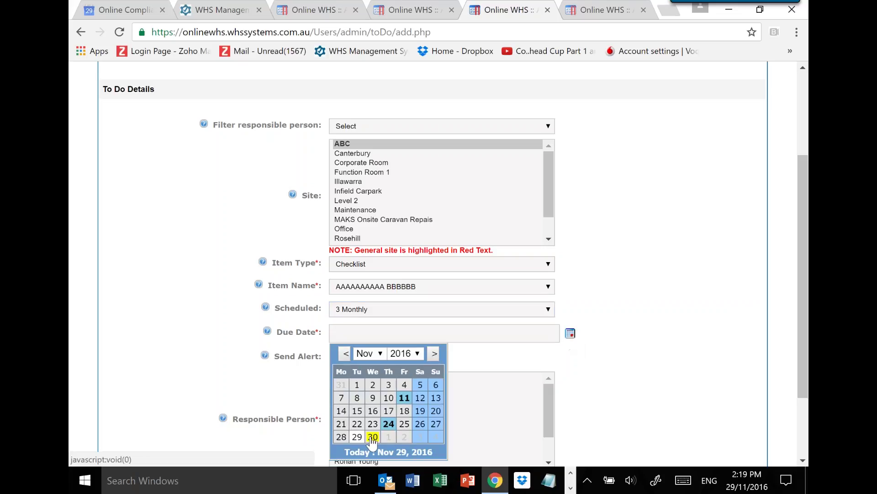
pyautogui.click(357, 437)
pyautogui.scroll(-2, 292, 320)
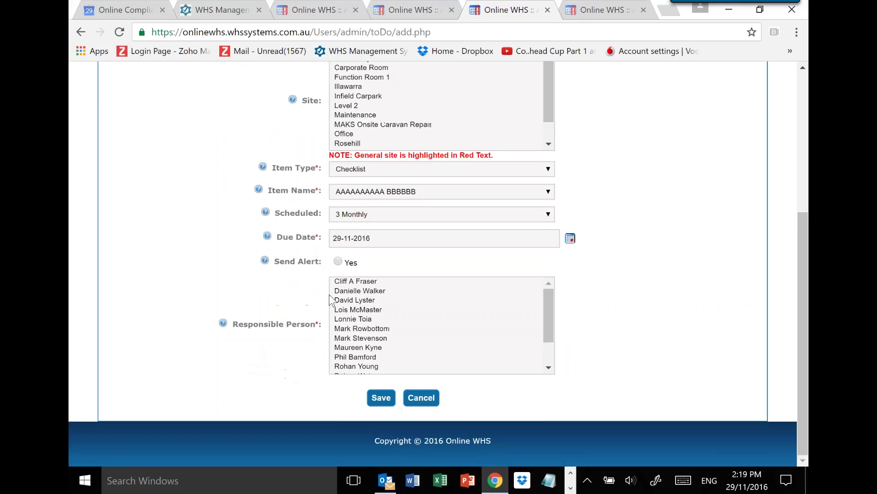
pyautogui.click(339, 263)
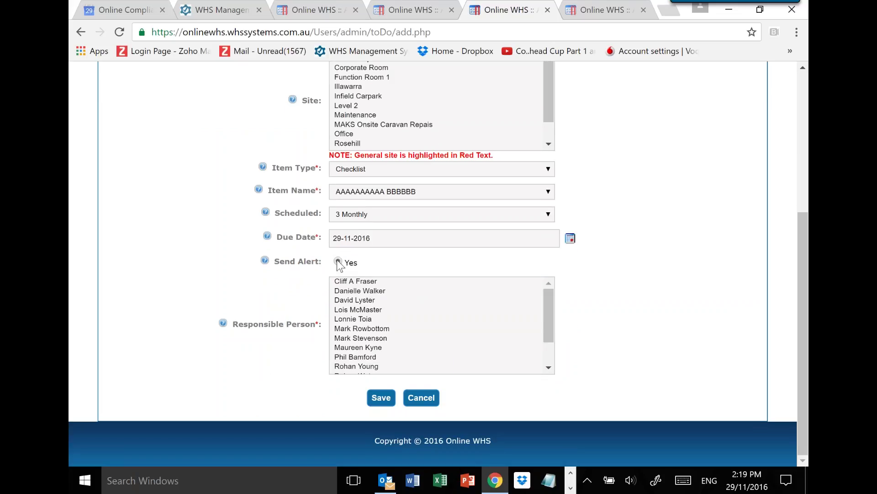
pyautogui.click(366, 356)
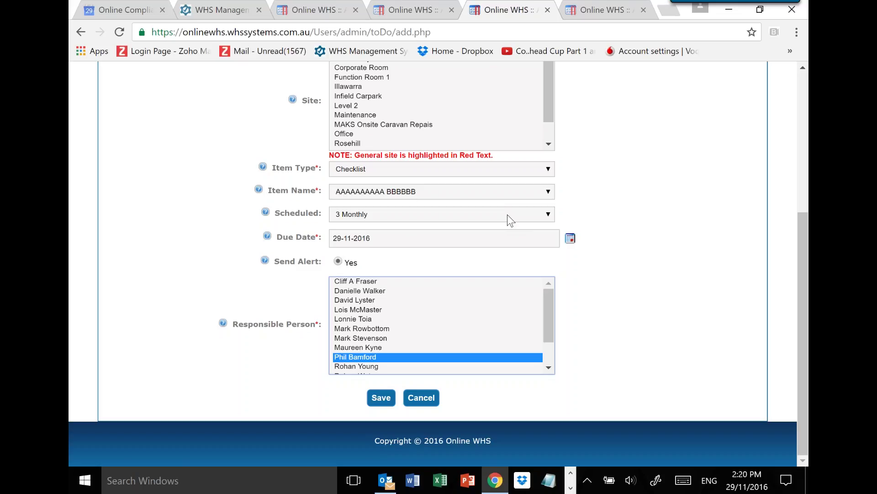
pyautogui.click(378, 399)
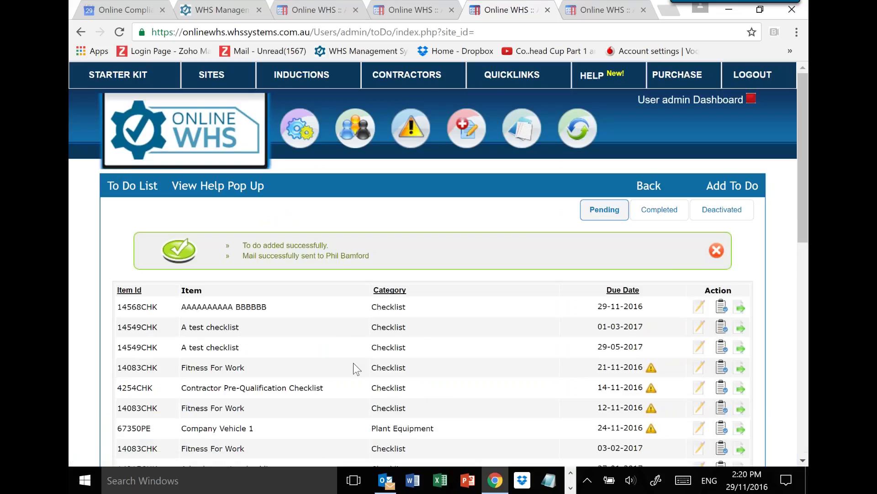
# Step: Open site ABC's to do list from its site details and view the checklist AAAAAAAAAA BBBBBB due 29-11-2016
pyautogui.click(212, 75)
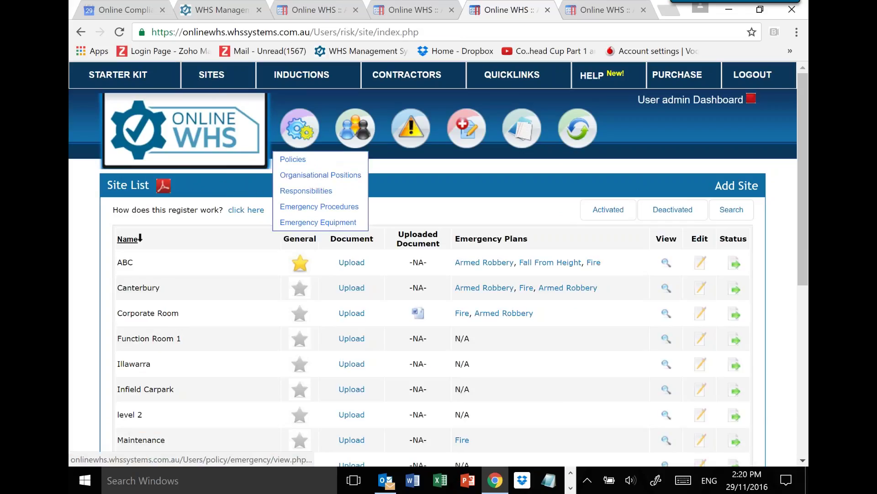
pyautogui.click(666, 265)
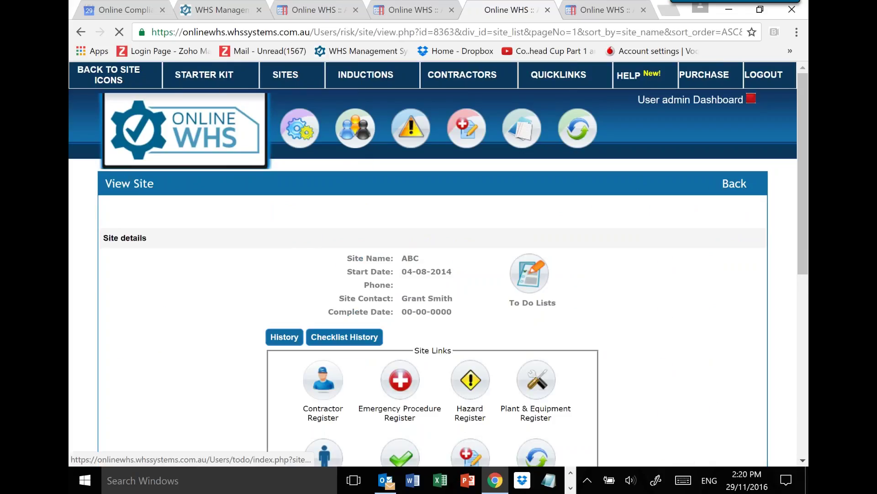
pyautogui.click(530, 274)
pyautogui.scroll(-5, 597, 317)
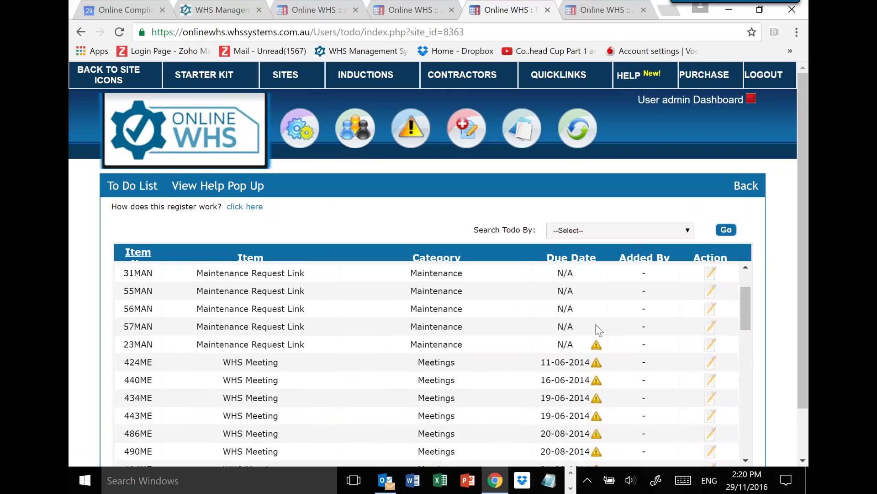
pyautogui.scroll(-10, 588, 350)
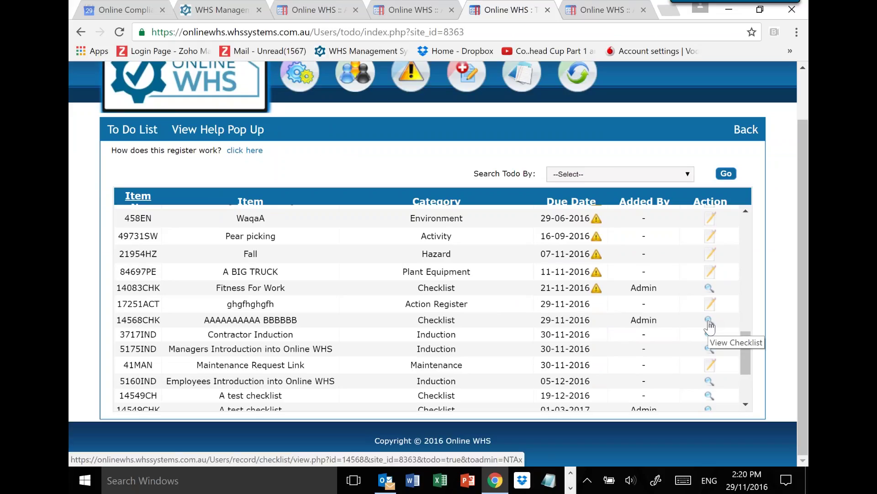
pyautogui.click(709, 321)
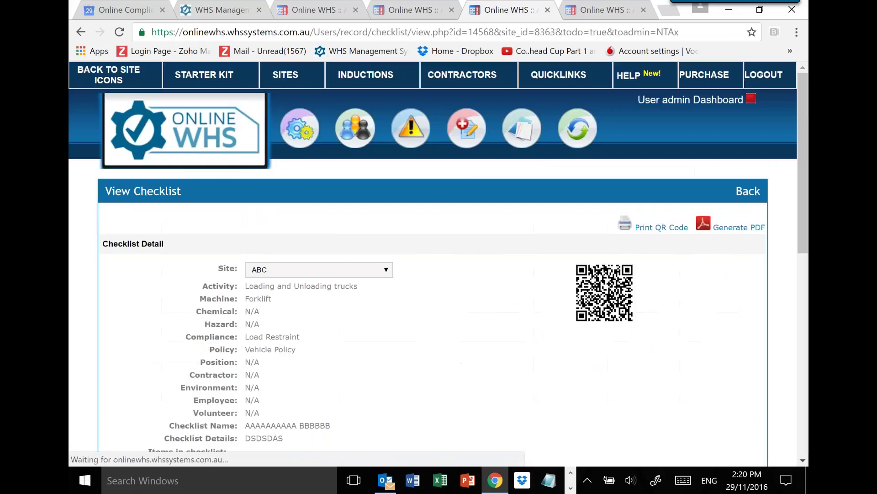
# Step: Enter dasd for the text item, answer the last item Yes, draw a signature and save the checklist items
pyautogui.scroll(-3, 526, 324)
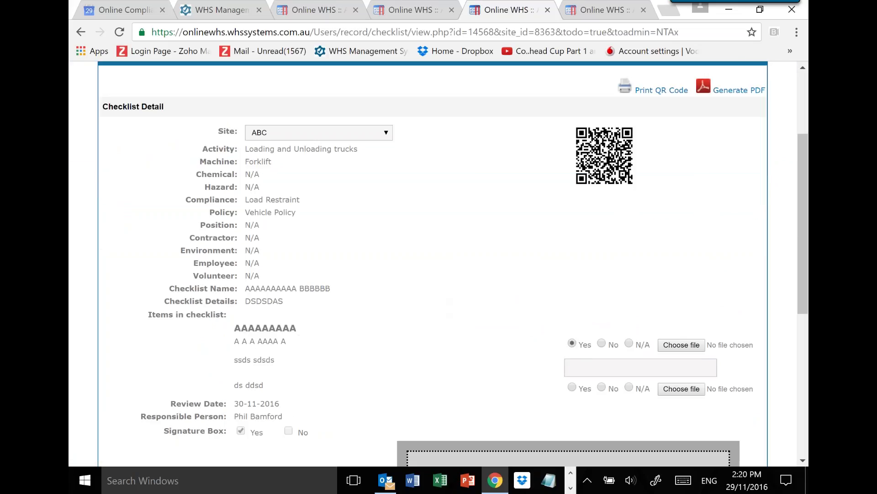
pyautogui.click(582, 365)
pyautogui.write('dasd')
pyautogui.click(571, 387)
pyautogui.scroll(-1, 502, 379)
pyautogui.moveTo(479, 391)
pyautogui.mouseDown()
pyautogui.moveTo(496, 419)
pyautogui.moveTo(522, 419)
pyautogui.mouseUp()
pyautogui.scroll(-3, 521, 418)
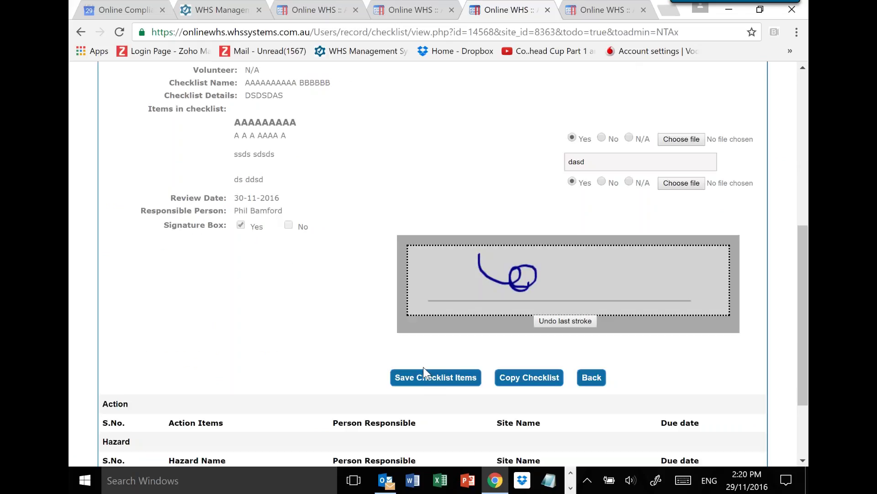
pyautogui.click(414, 382)
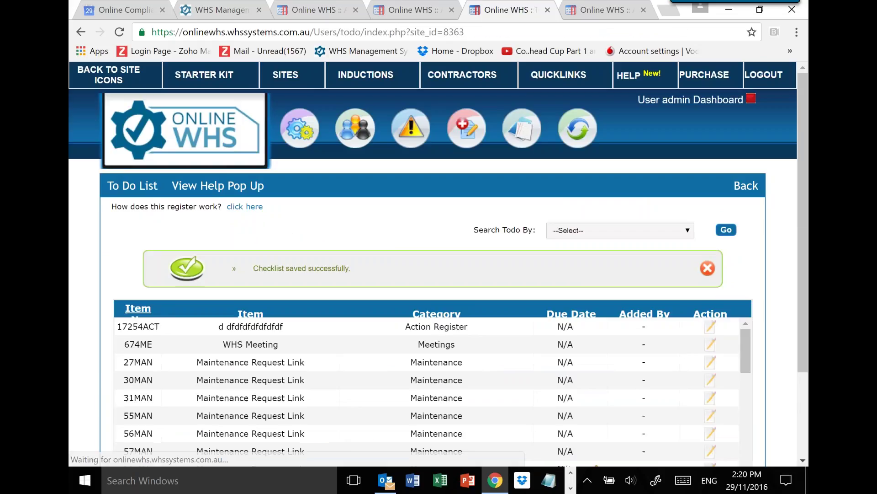
# Step: Check the site's to do list around the 29-11-2016 due date for the checklist AAAAAAAAAA BBBBBB
pyautogui.scroll(-4, 455, 369)
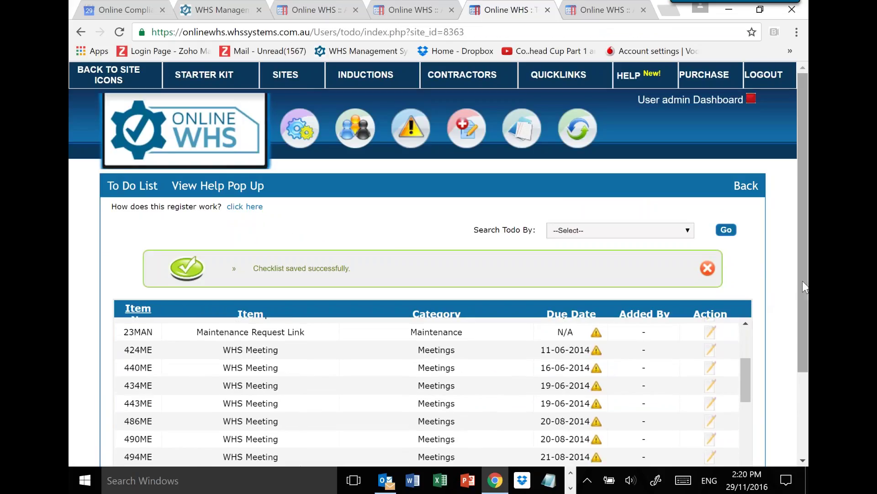
pyautogui.scroll(-3, 803, 280)
pyautogui.scroll(-3, 629, 308)
pyautogui.scroll(-3, 629, 309)
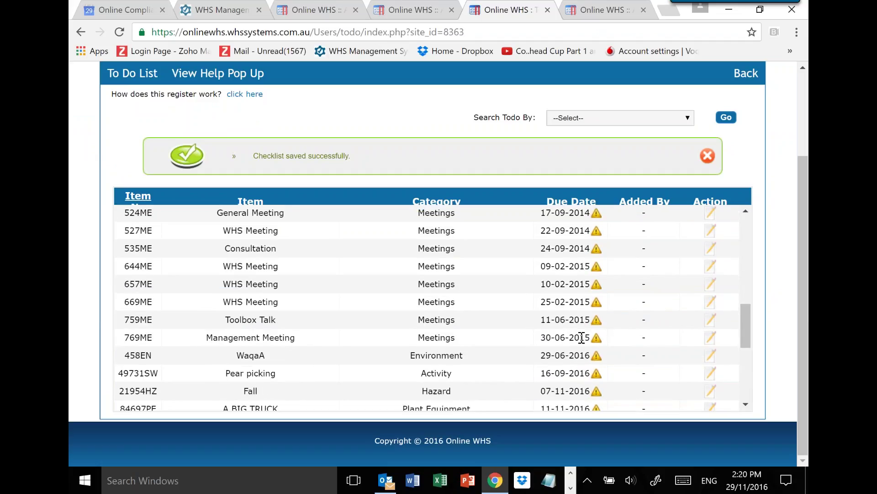
pyautogui.scroll(-3, 590, 344)
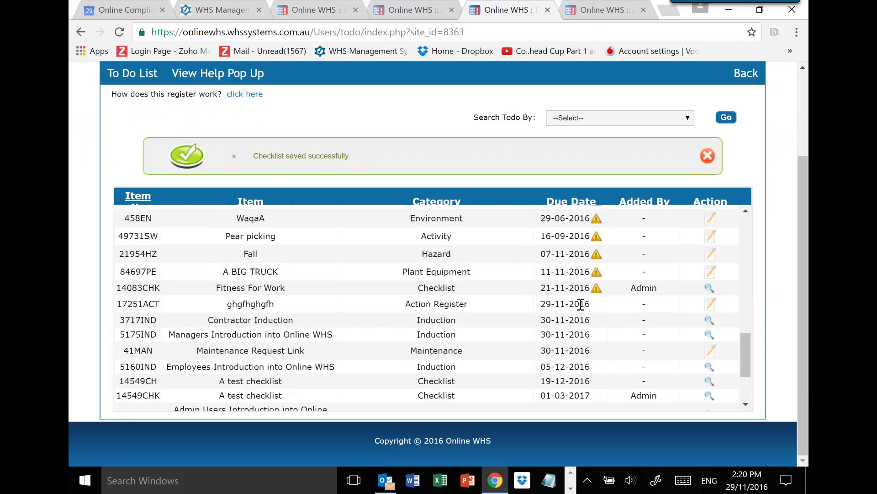
pyautogui.scroll(3, 529, 263)
pyautogui.scroll(3, 476, 162)
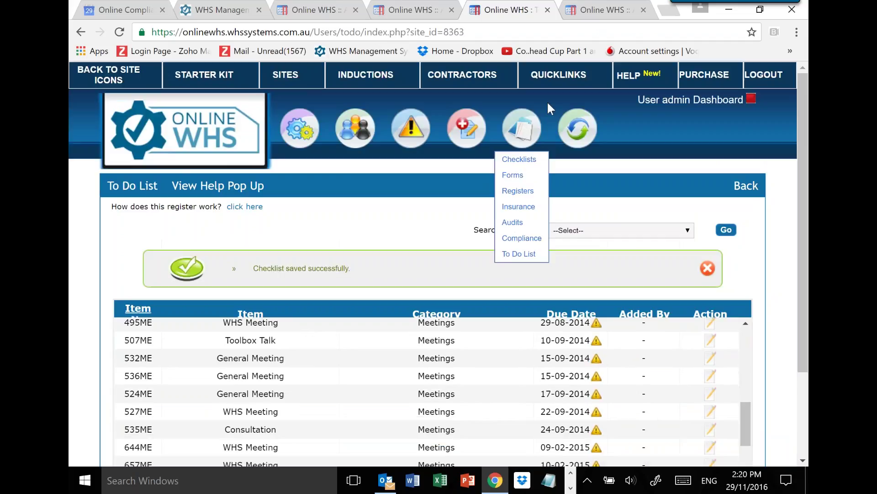
# Step: Open the employee qualifications matrix from the Quicklinks page
pyautogui.click(559, 75)
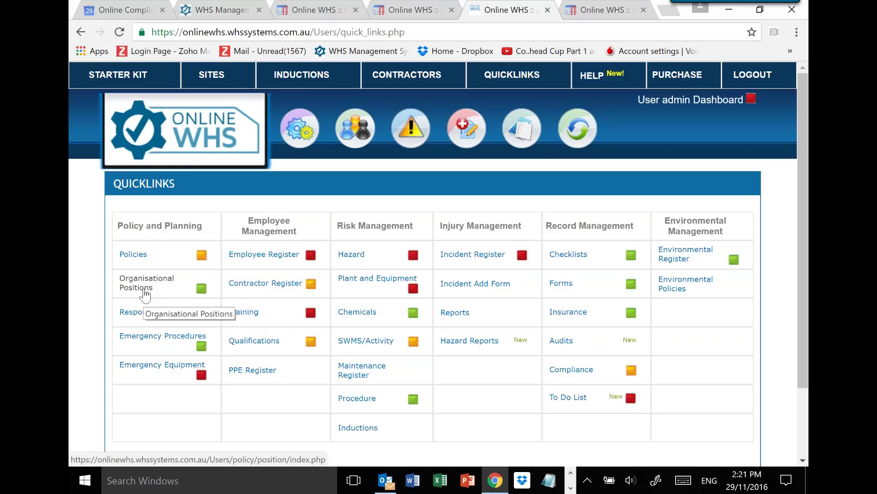
pyautogui.click(255, 341)
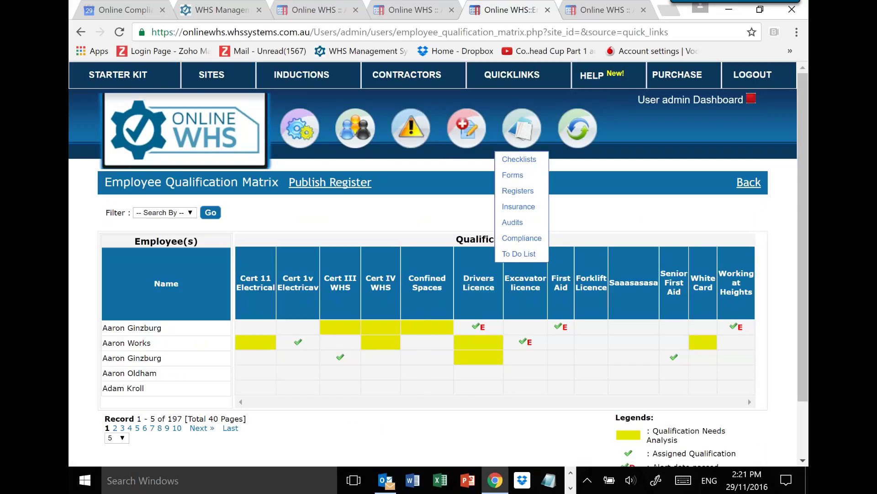
# Step: Open the Building Management page from the User admin dashboard and look over its options
pyautogui.click(512, 74)
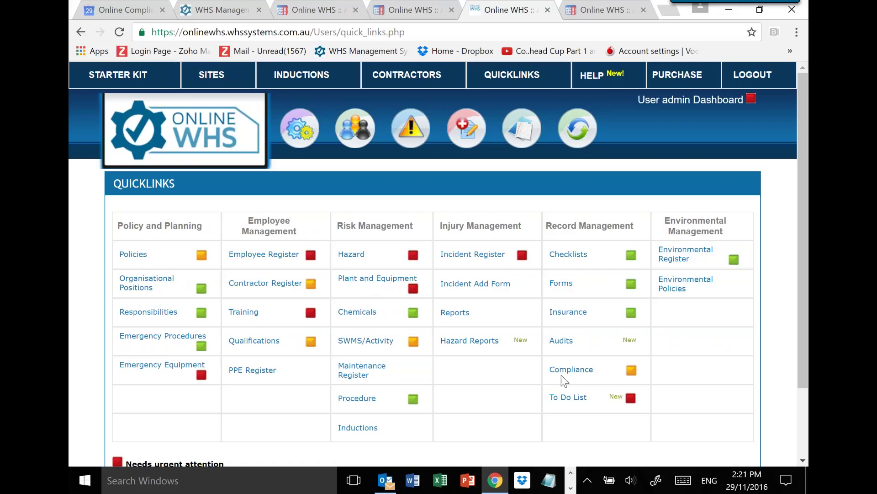
pyautogui.click(688, 100)
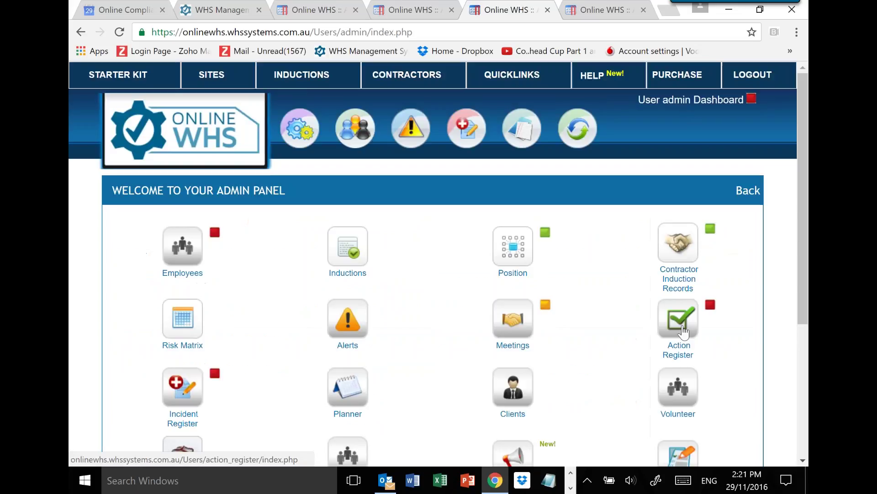
pyautogui.scroll(-3, 701, 363)
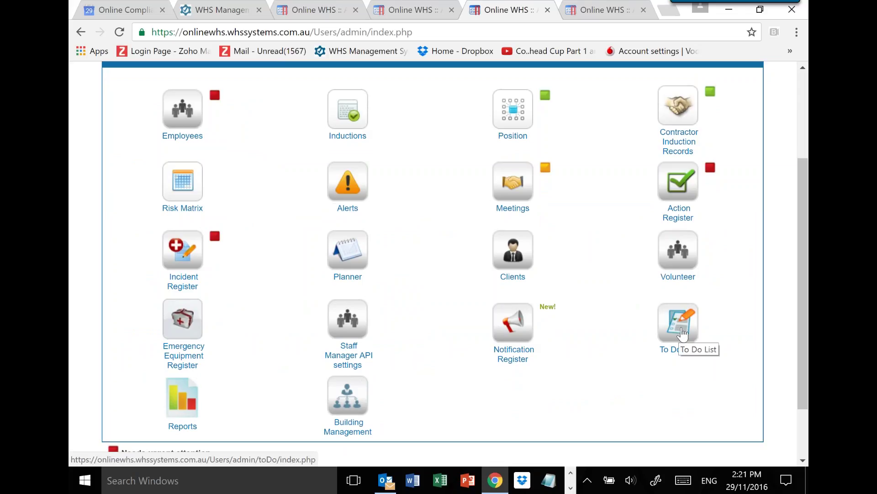
pyautogui.click(346, 402)
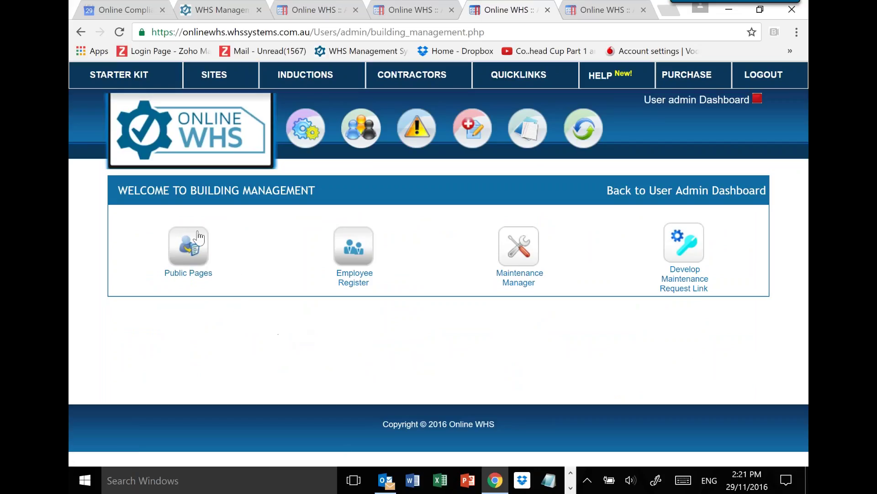
pyautogui.click(198, 237)
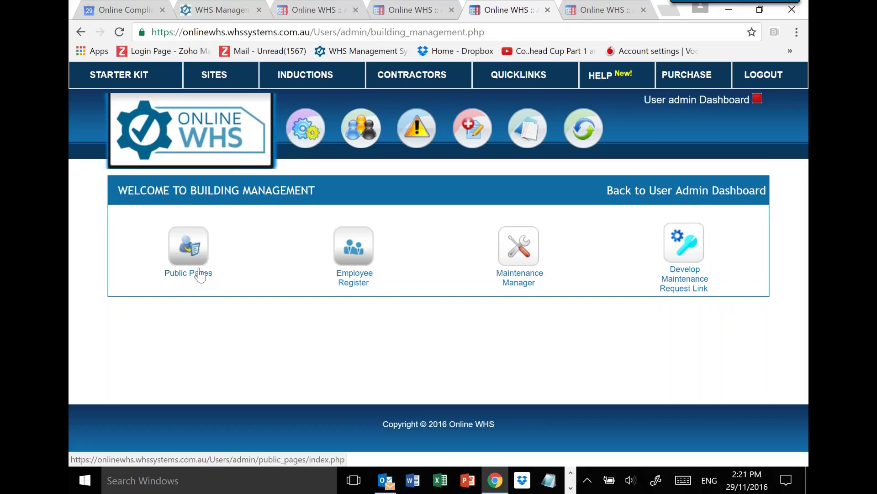
pyautogui.moveTo(533, 130)
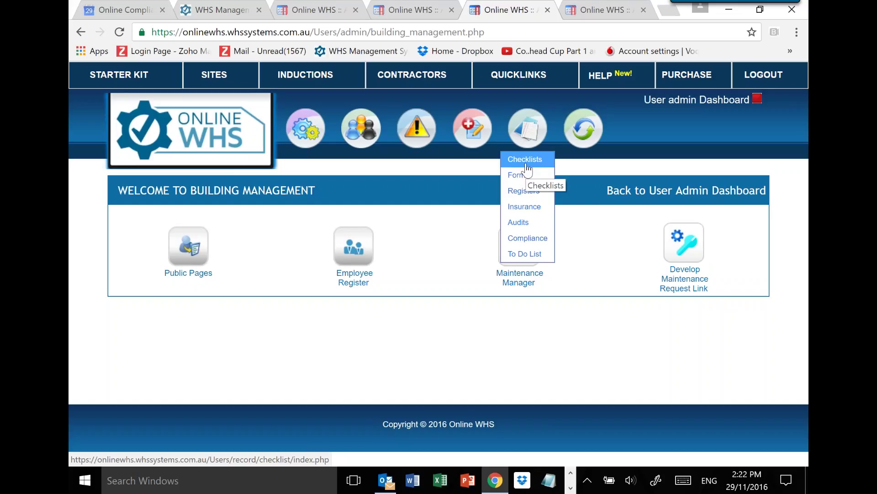
pyautogui.moveTo(418, 137)
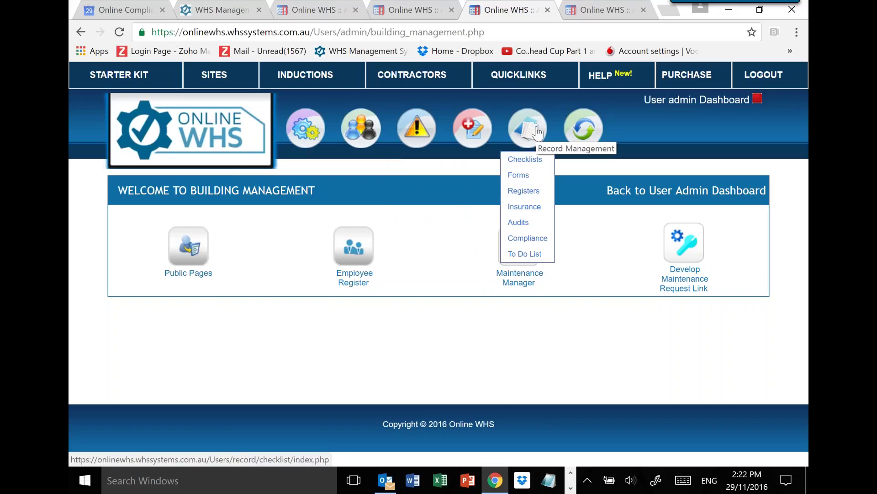
# Step: Open the audit register from the Quicklinks page
pyautogui.click(518, 77)
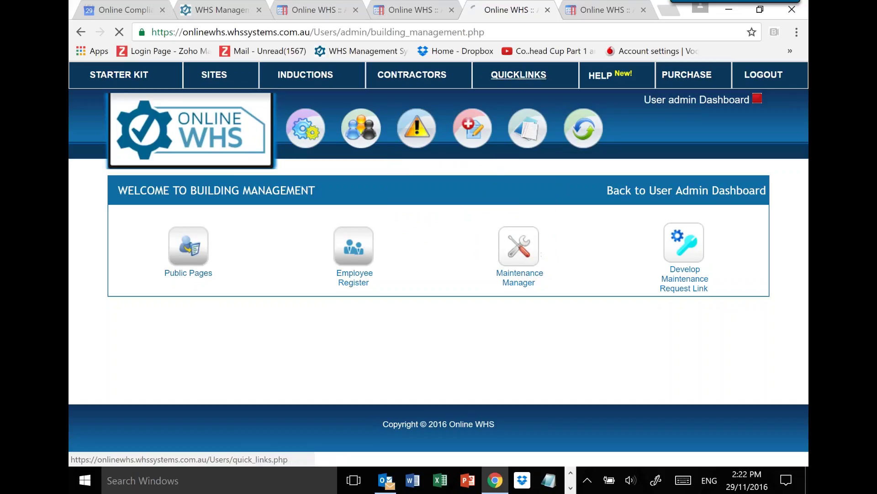
pyautogui.scroll(-2, 540, 319)
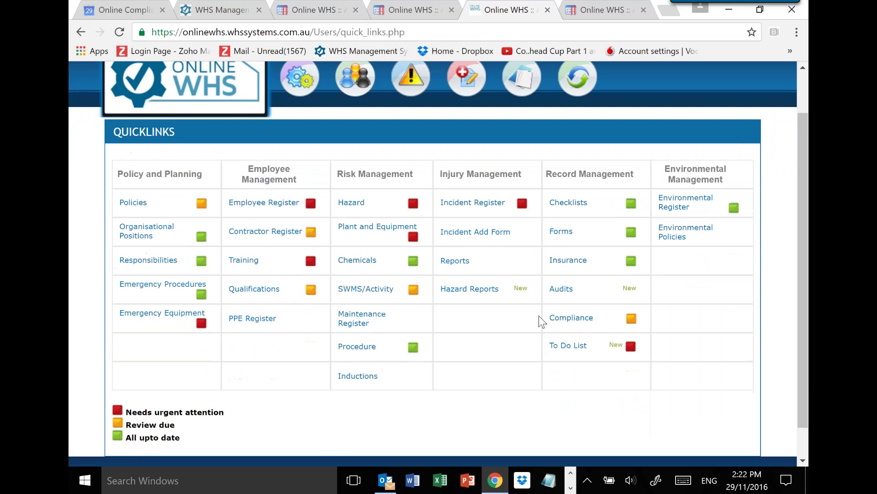
pyautogui.click(561, 271)
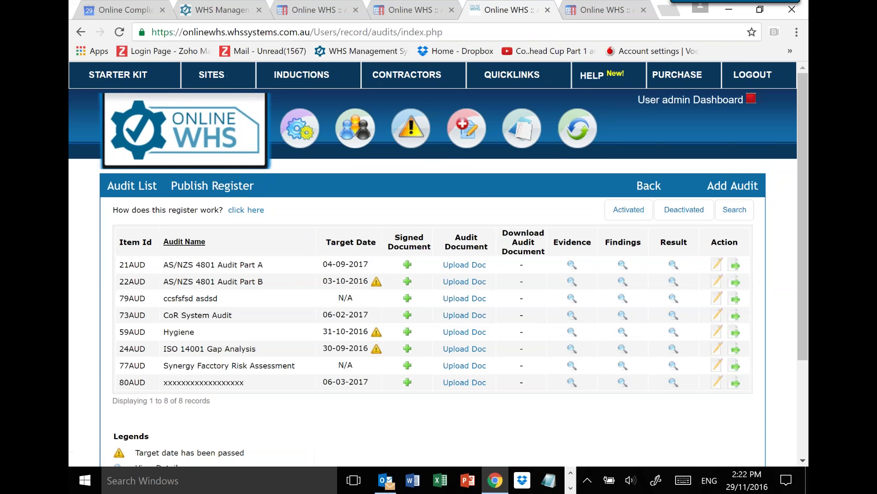
# Step: Start a new audit named sasas with the objective sasa
pyautogui.click(732, 186)
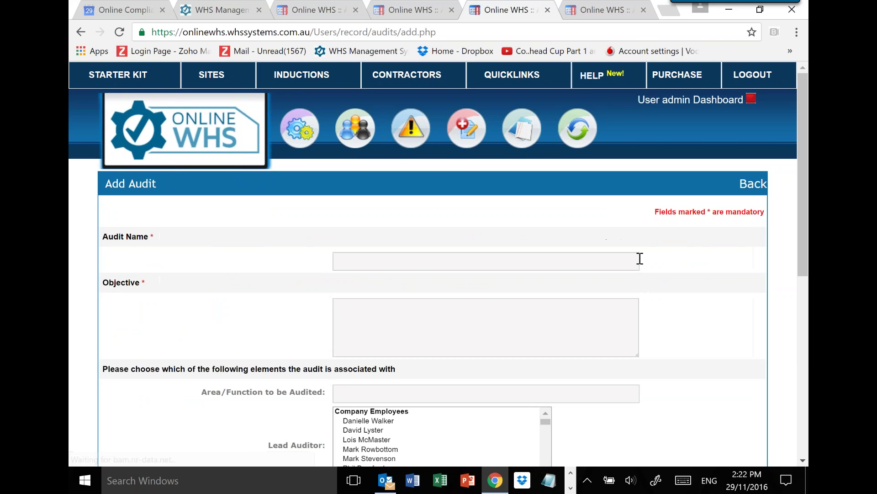
pyautogui.scroll(-2, 637, 259)
pyautogui.scroll(-1, 638, 259)
pyautogui.click(402, 189)
pyautogui.write('sasas')
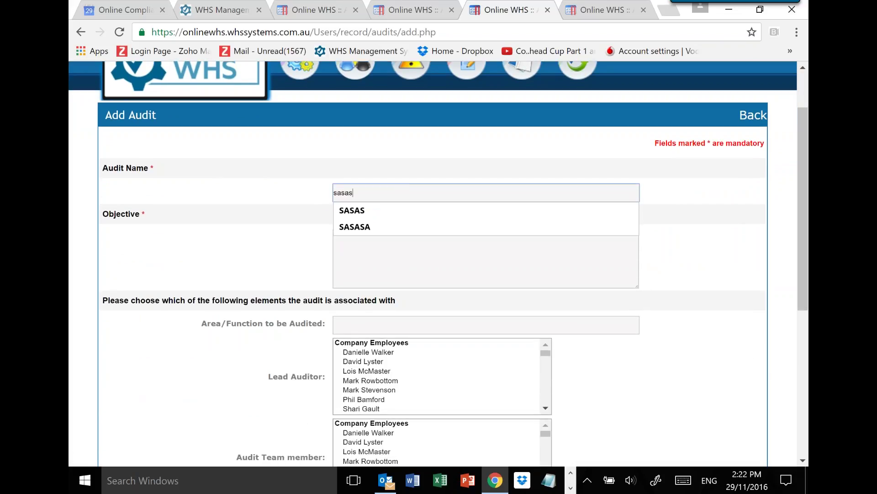
pyautogui.click(391, 271)
pyautogui.write('sasd')
# Step: Set the area to be audited to SAssas and choose the same employee as lead auditor and audit team member
pyautogui.scroll(-5, 391, 272)
pyautogui.click(360, 115)
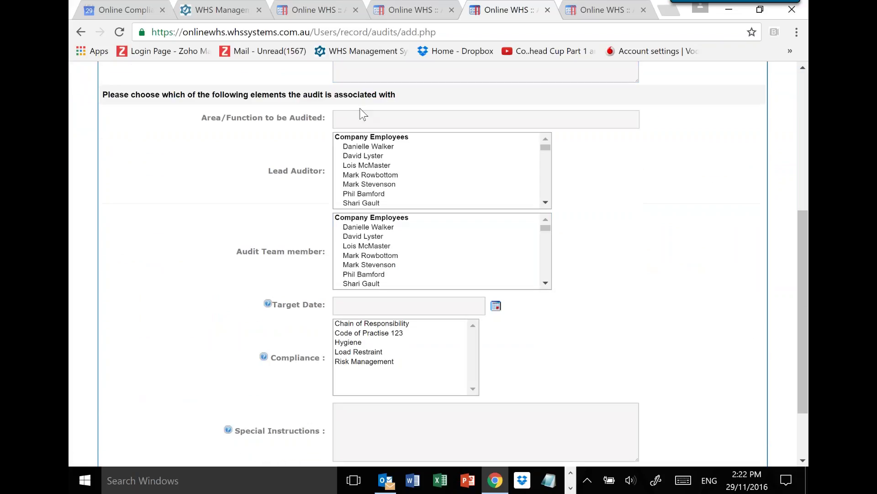
pyautogui.write('sa')
pyautogui.press('Down')
pyautogui.write('ssas')
pyautogui.click(392, 194)
pyautogui.click(368, 274)
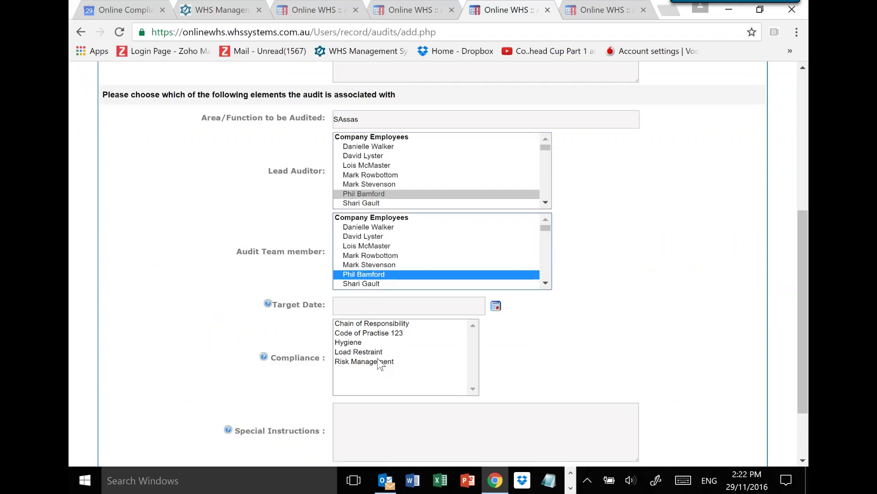
# Step: Associate the audit with Risk Management compliance and save its details to continue to the audit checklist
pyautogui.click(372, 362)
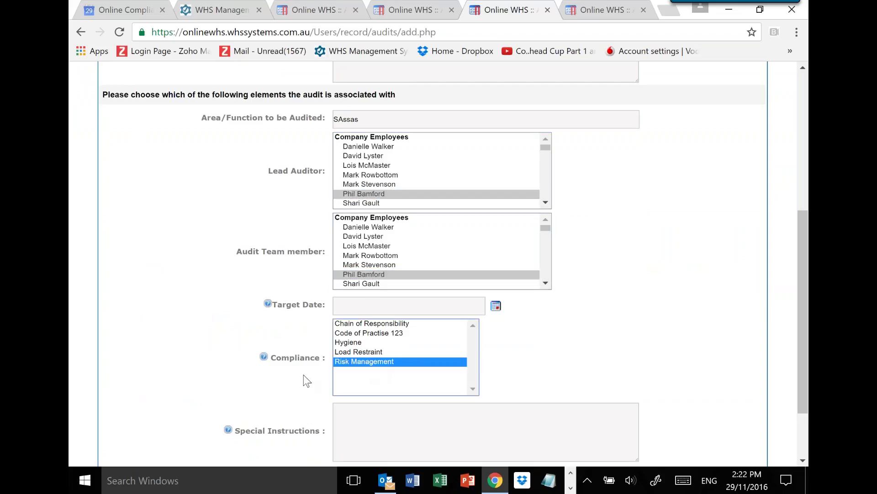
pyautogui.scroll(-1, 306, 379)
pyautogui.scroll(-1, 274, 374)
pyautogui.click(359, 402)
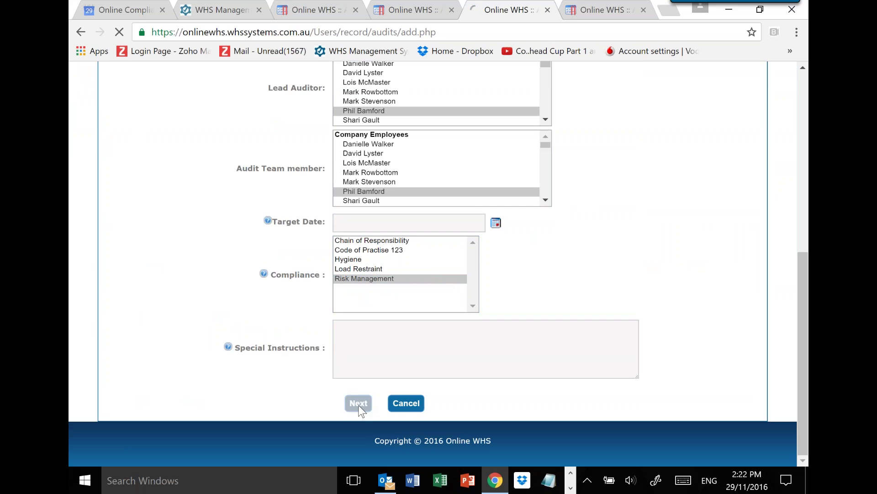
# Step: Add blank heading, question, sub question and text element items to the audit checklist
pyautogui.scroll(-6, 408, 391)
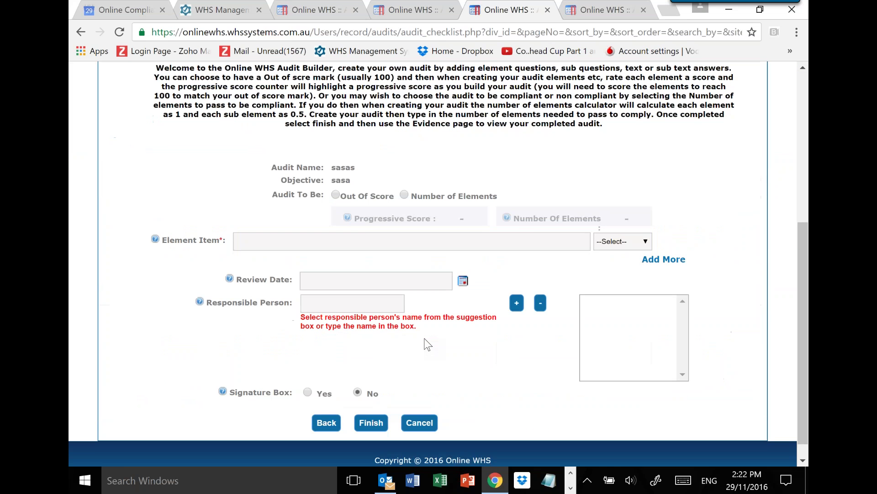
pyautogui.click(638, 242)
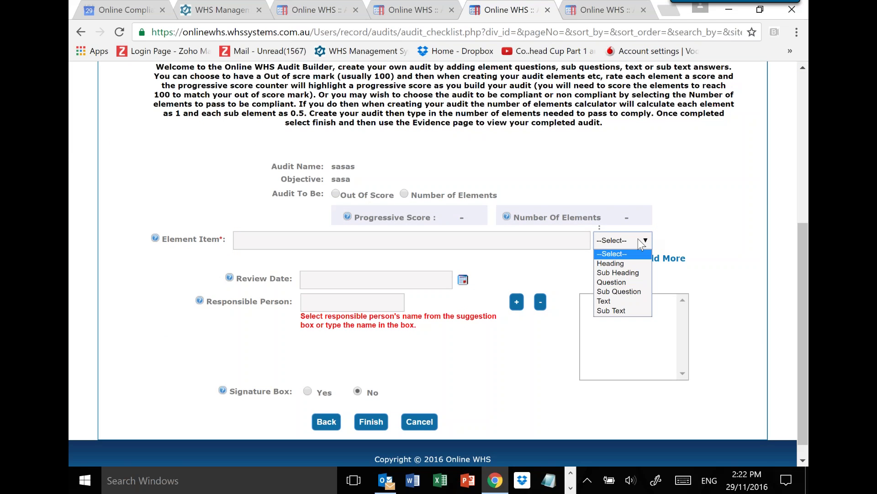
pyautogui.click(615, 264)
pyautogui.click(664, 258)
pyautogui.click(623, 265)
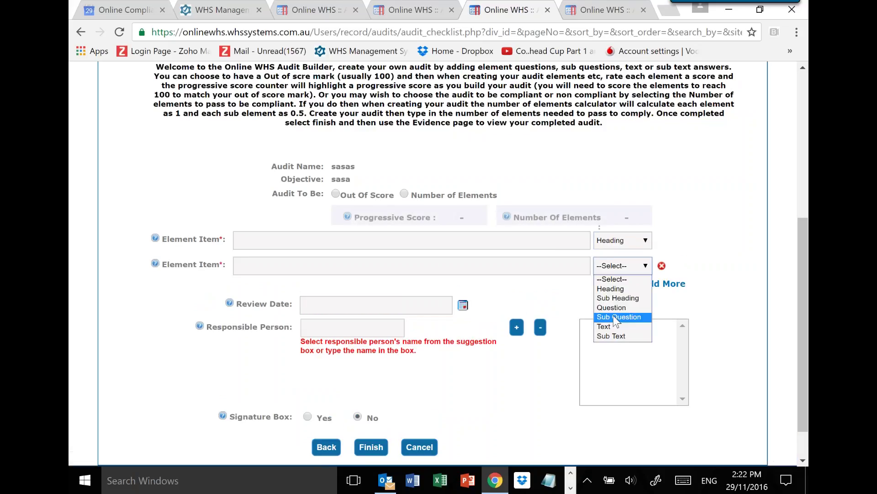
pyautogui.click(615, 309)
pyautogui.click(669, 283)
pyautogui.click(623, 291)
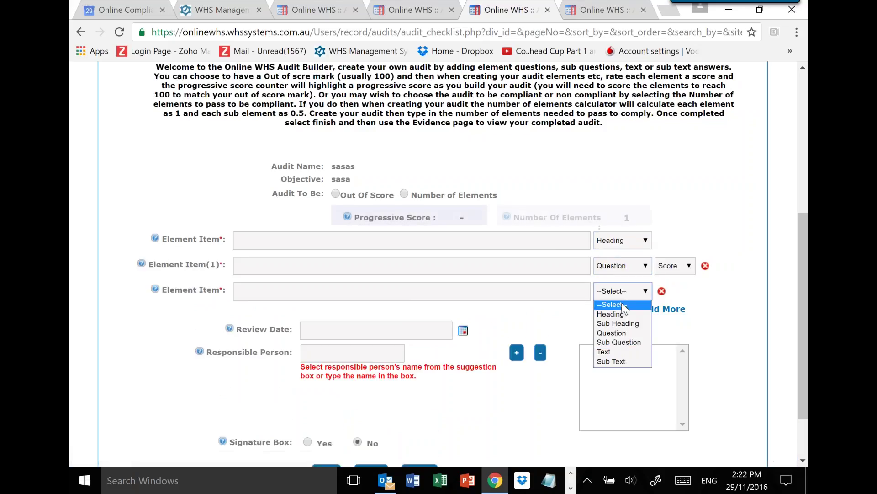
pyautogui.click(622, 344)
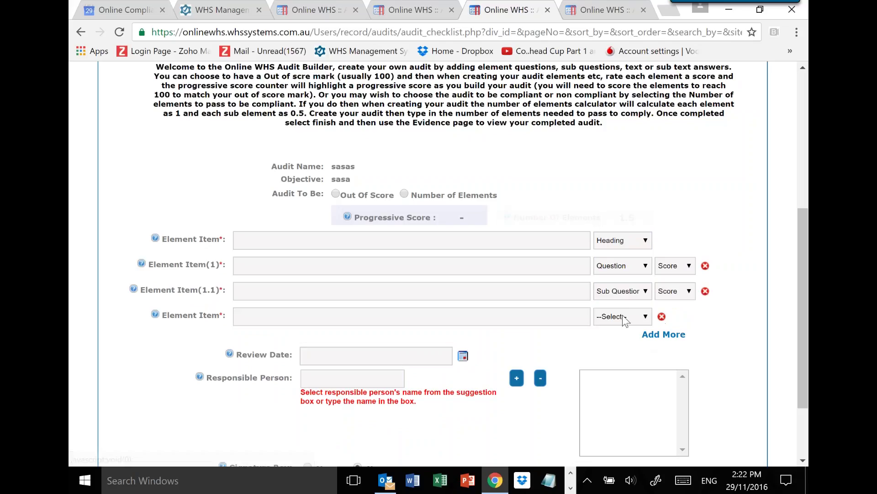
pyautogui.click(636, 318)
pyautogui.click(608, 377)
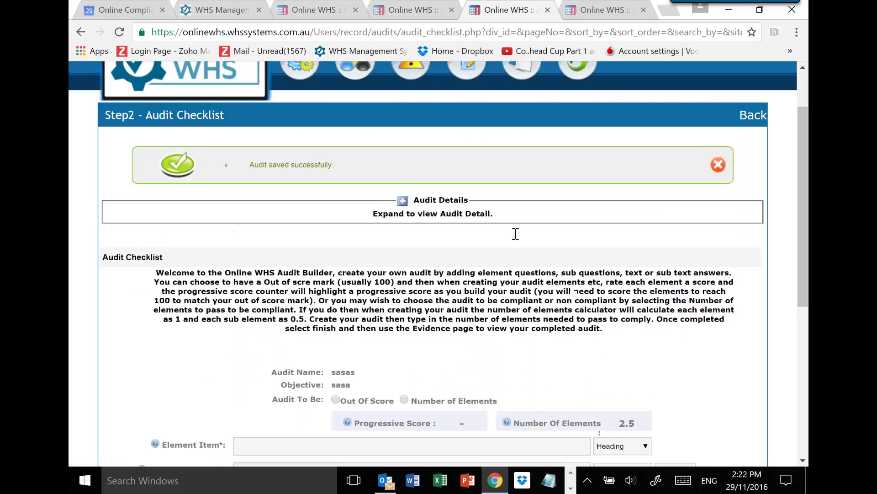
# Step: Go back to the audit register and open the evidence page of audit 80AUD
pyautogui.moveTo(523, 75)
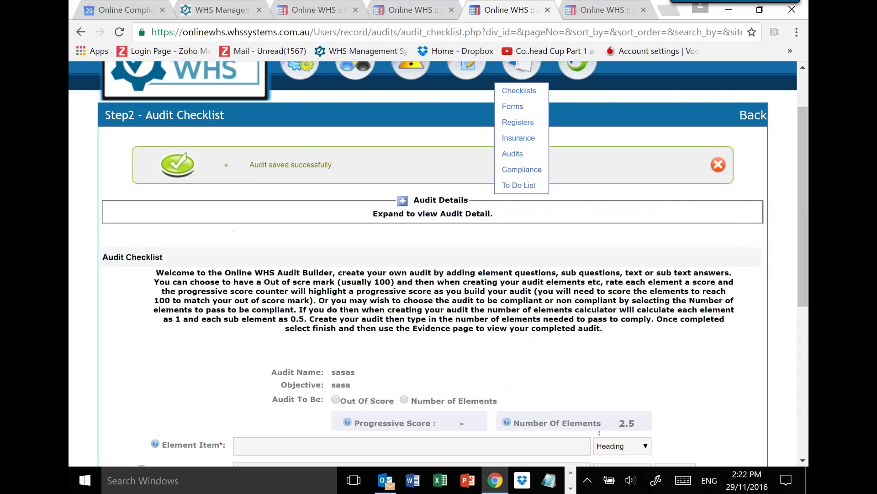
pyautogui.click(523, 160)
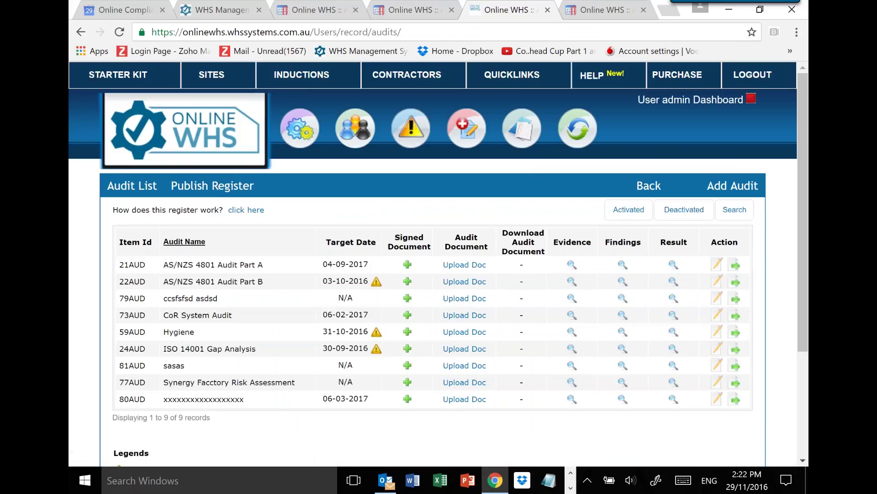
pyautogui.click(572, 399)
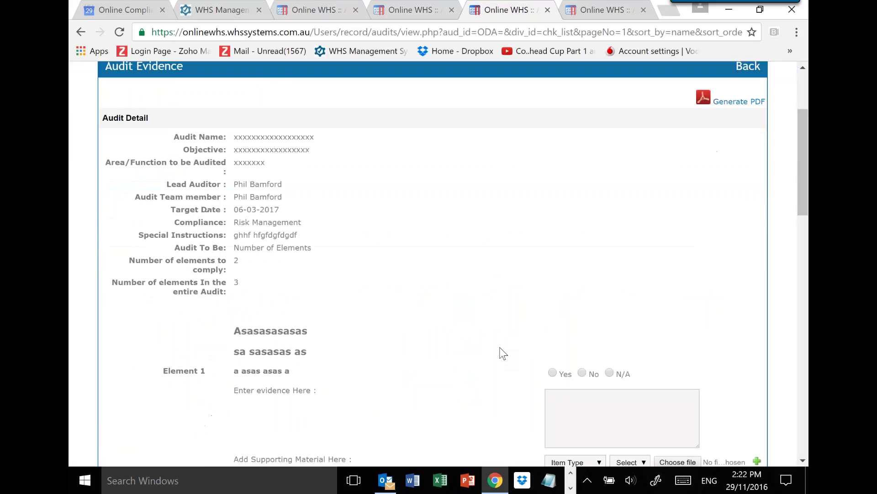
# Step: Answer Element 1 Yes and enter xzxZx as its evidence
pyautogui.scroll(-3, 503, 353)
pyautogui.click(552, 237)
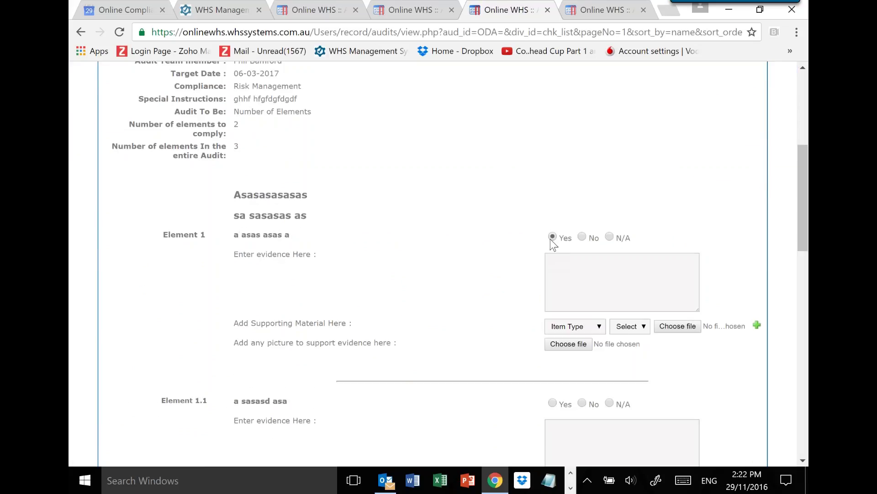
pyautogui.click(565, 260)
pyautogui.write('xzxZx')
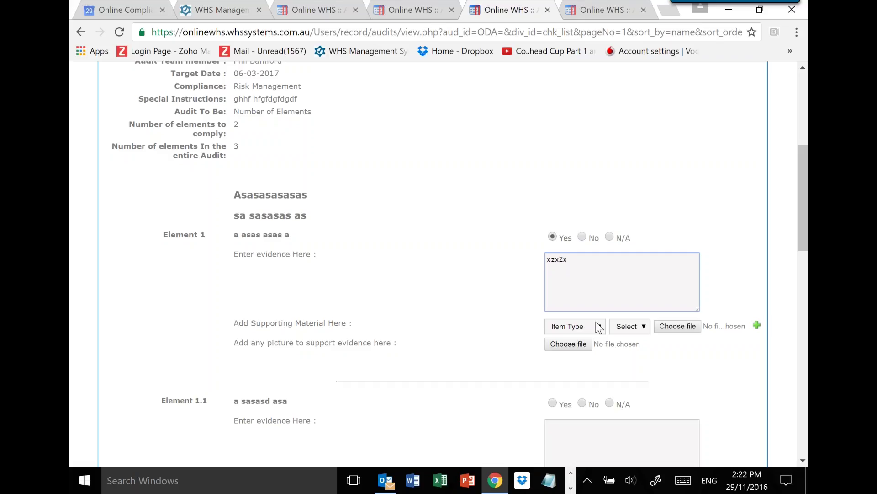
# Step: Select the induction policy as supporting material for Element 1, using the Policy item type
pyautogui.scroll(-2, 600, 327)
pyautogui.click(601, 259)
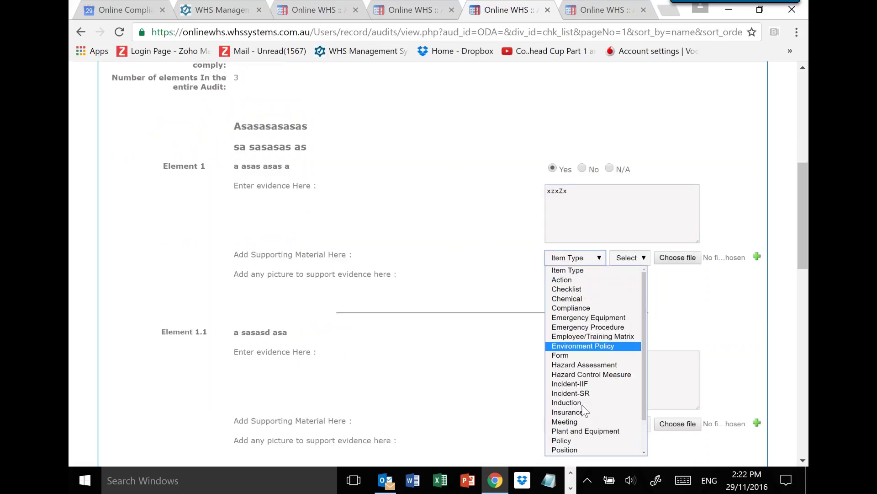
pyautogui.click(565, 440)
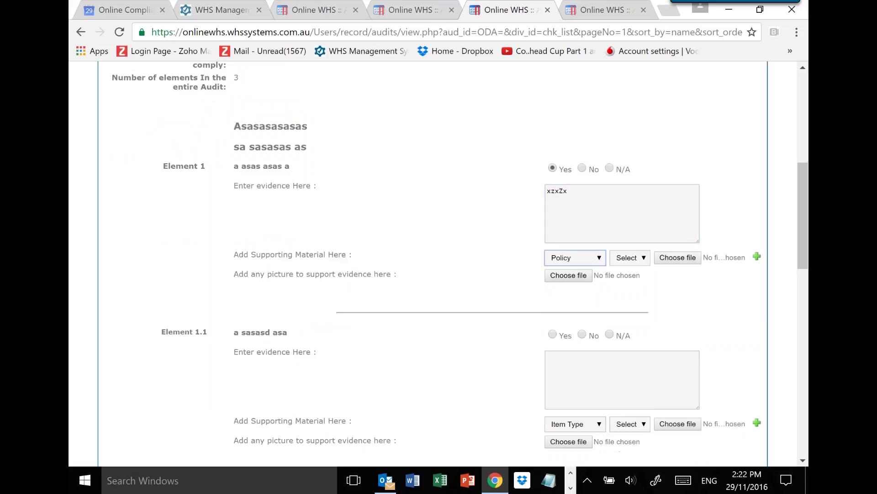
pyautogui.click(649, 259)
pyautogui.click(634, 323)
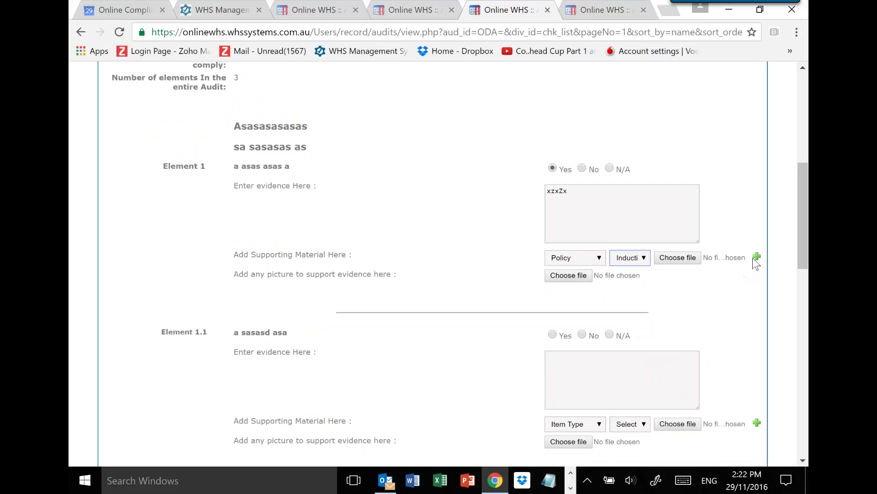
# Step: Add a second supporting item of type Meeting with record 674ME to Element 1, plus a third blank supporting row
pyautogui.click(756, 258)
pyautogui.click(579, 276)
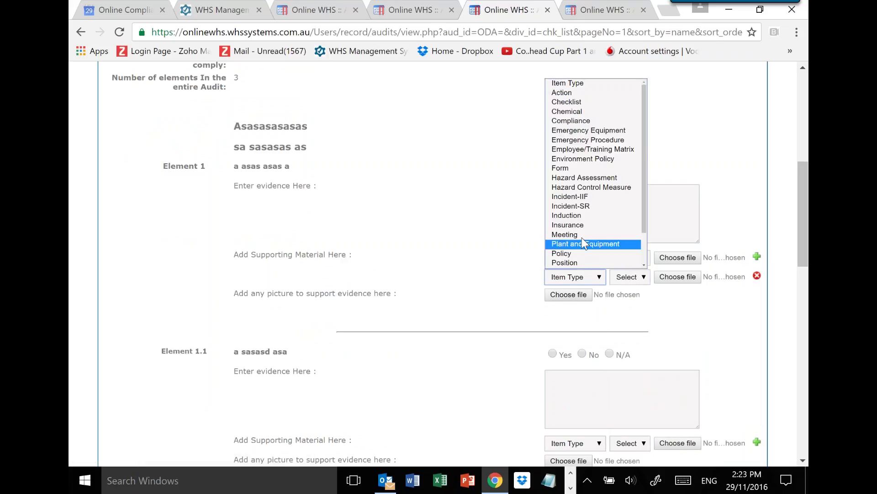
pyautogui.click(567, 234)
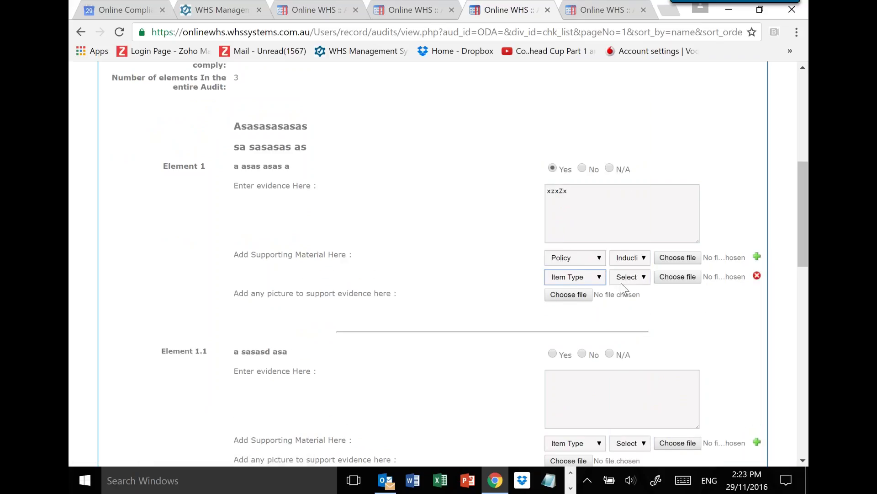
pyautogui.click(644, 277)
pyautogui.click(639, 318)
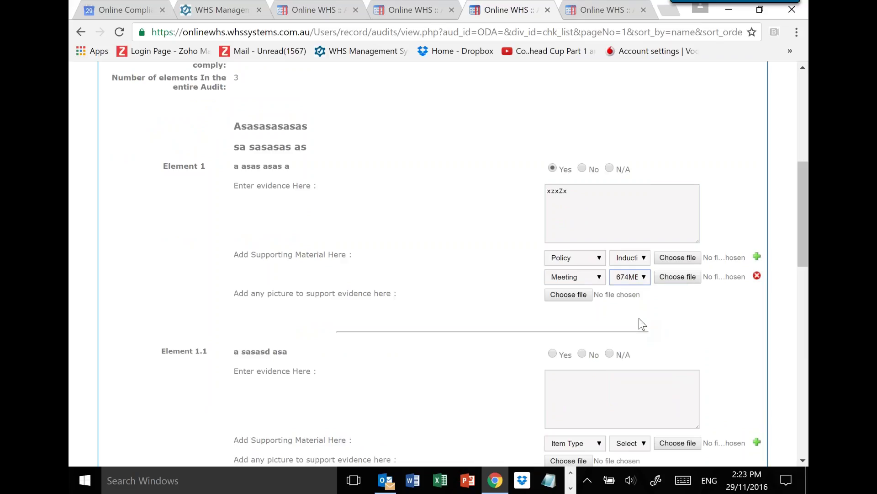
pyautogui.click(757, 257)
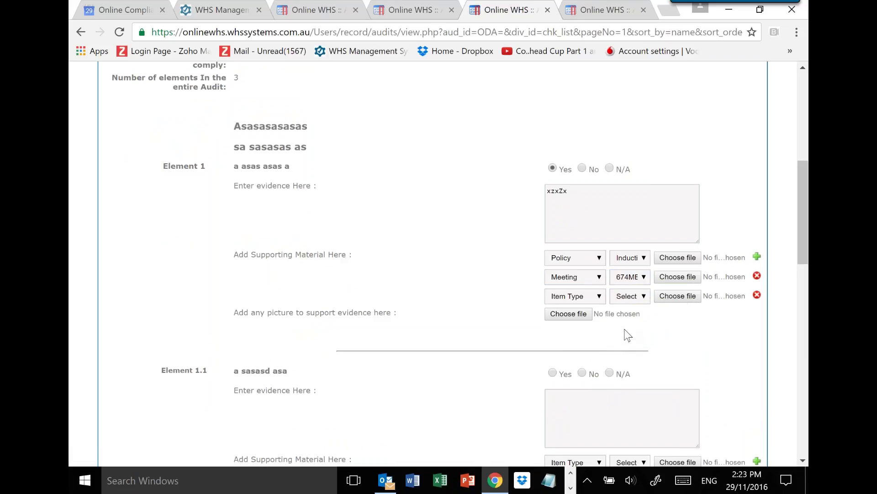
# Step: Leave the audit evidence page and return to the audit list
pyautogui.scroll(6, 626, 336)
pyautogui.moveTo(521, 73)
pyautogui.click(520, 161)
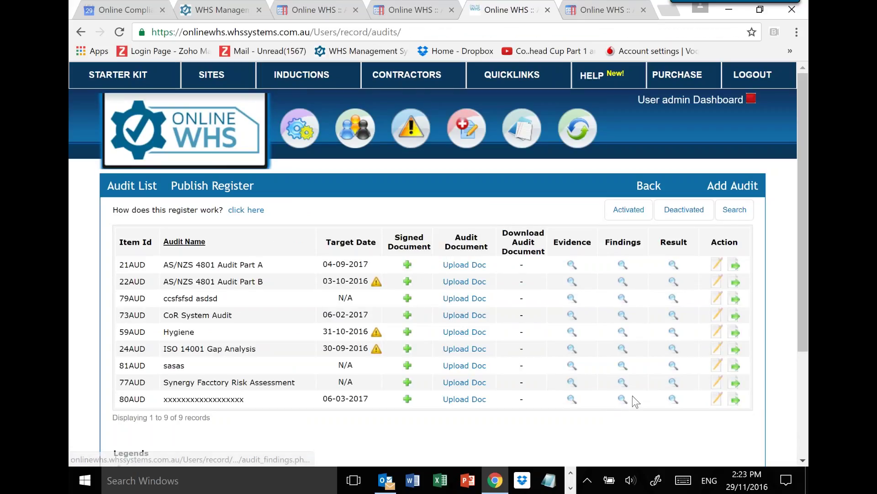
# Step: Open the findings of audit 80AUD and view the Training Policy linked as Element 1's supporting material, returning to the findings
pyautogui.click(623, 399)
pyautogui.scroll(-8, 539, 356)
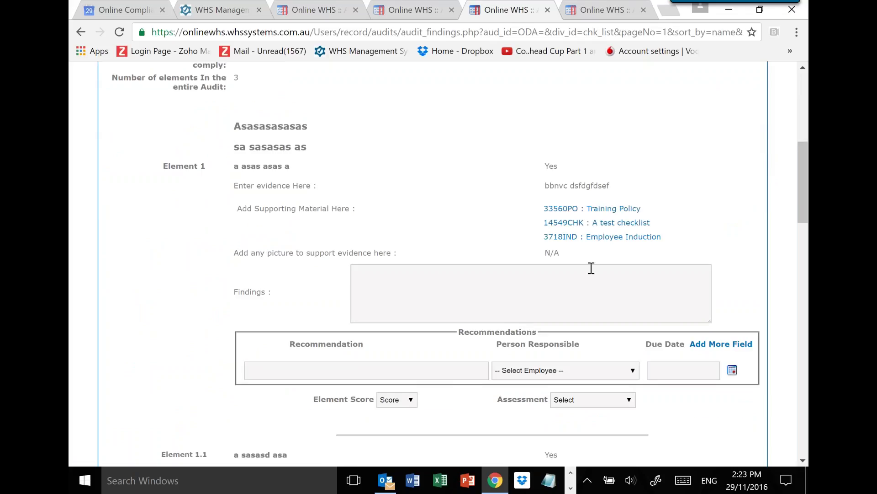
pyautogui.click(612, 209)
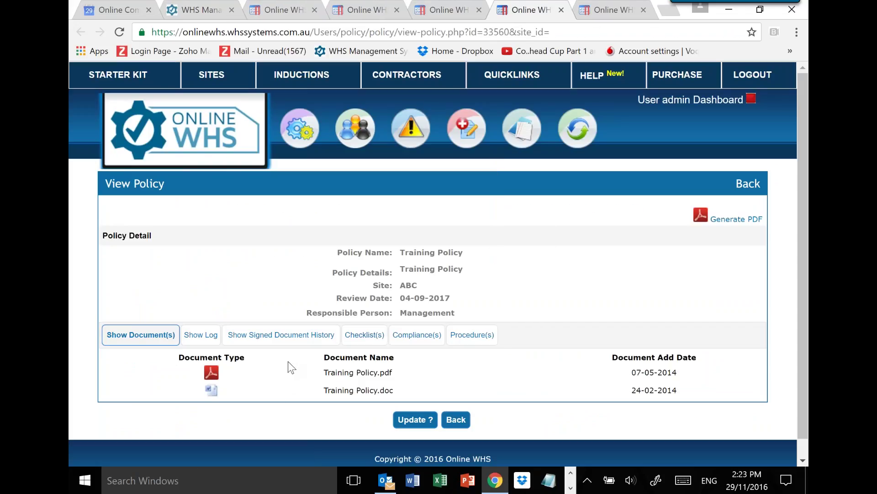
pyautogui.click(448, 10)
# Step: View the linked supporting record "A test checklist" for Element 1 and return to the audit findings
pyautogui.click(607, 224)
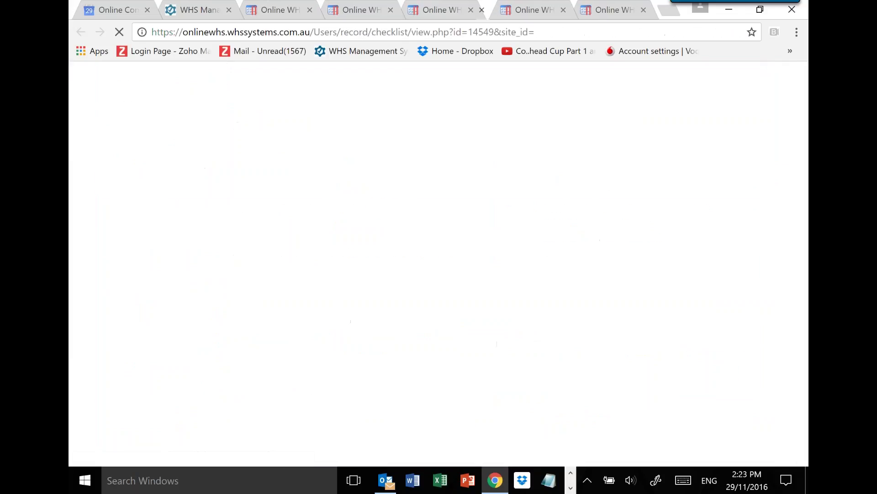
pyautogui.scroll(-1, 432, 347)
pyautogui.scroll(-4, 432, 346)
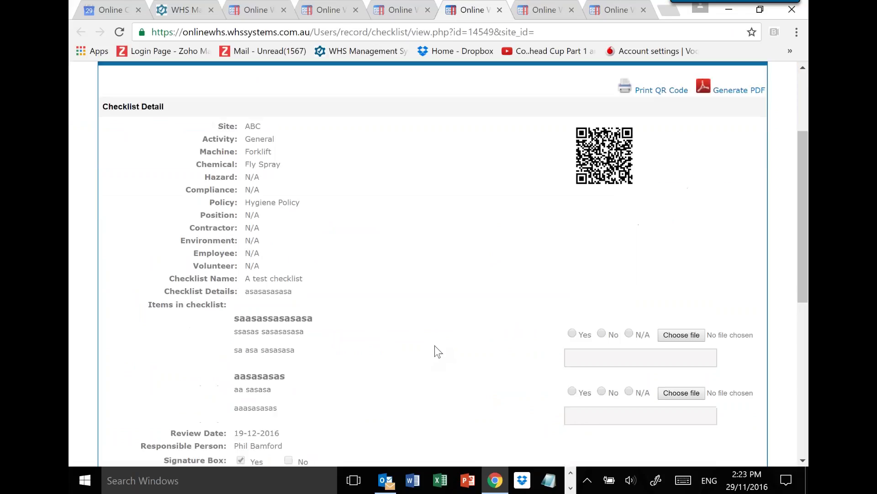
pyautogui.scroll(5, 435, 343)
pyautogui.click(397, 13)
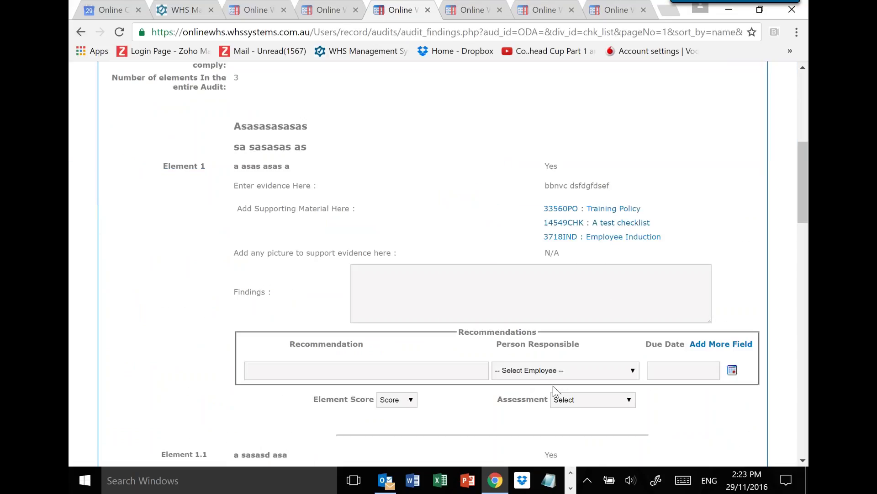
# Step: Add a second recommendation row under Element 1's findings and remove it again
pyautogui.click(495, 293)
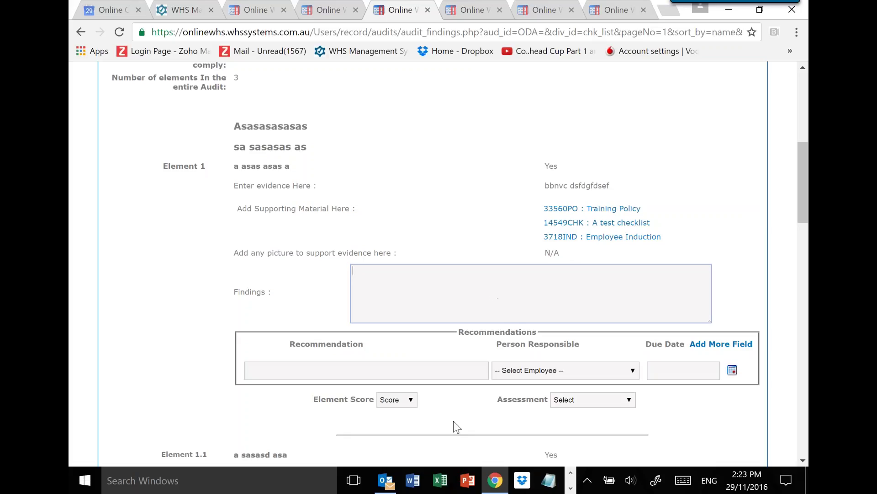
pyautogui.scroll(-1, 452, 426)
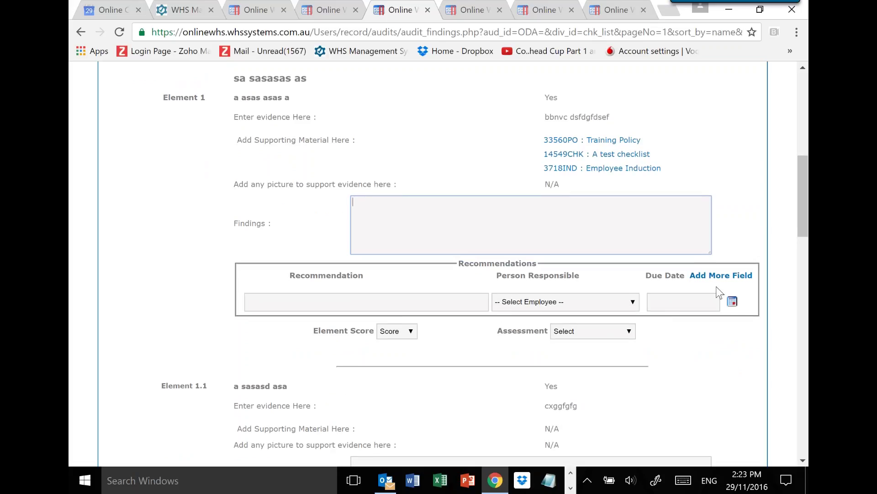
pyautogui.click(721, 275)
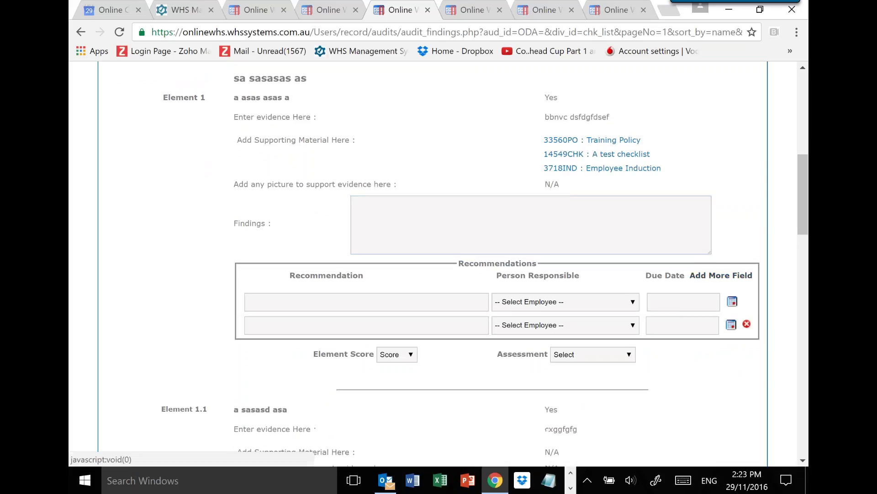
pyautogui.click(748, 325)
# Step: Examine the available assessment ratings and element score choices for Element 1 without selecting any
pyautogui.click(631, 331)
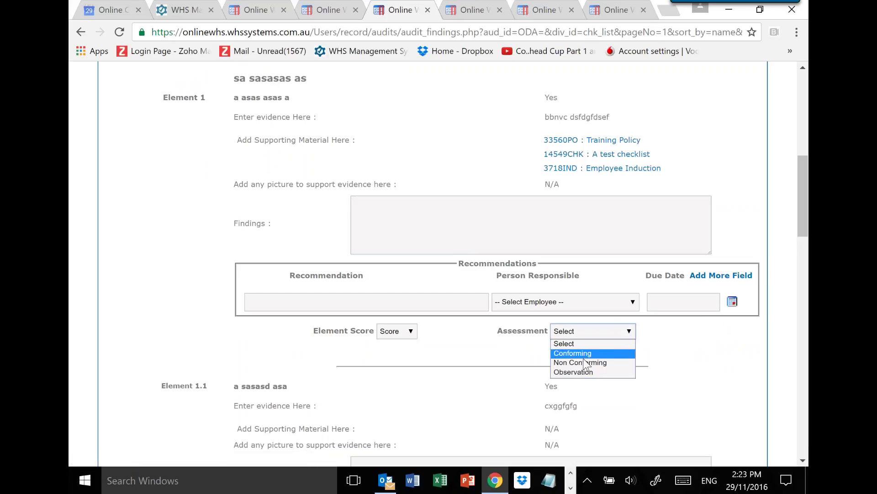
pyautogui.click(410, 331)
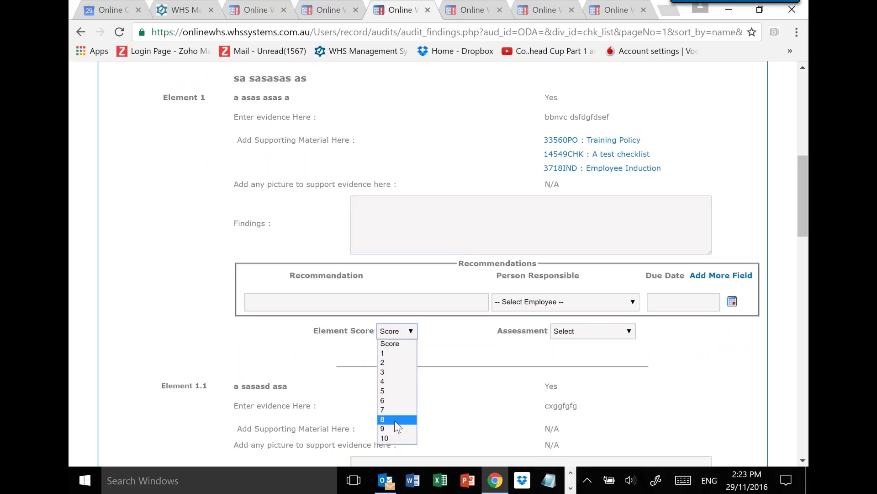
pyautogui.click(477, 364)
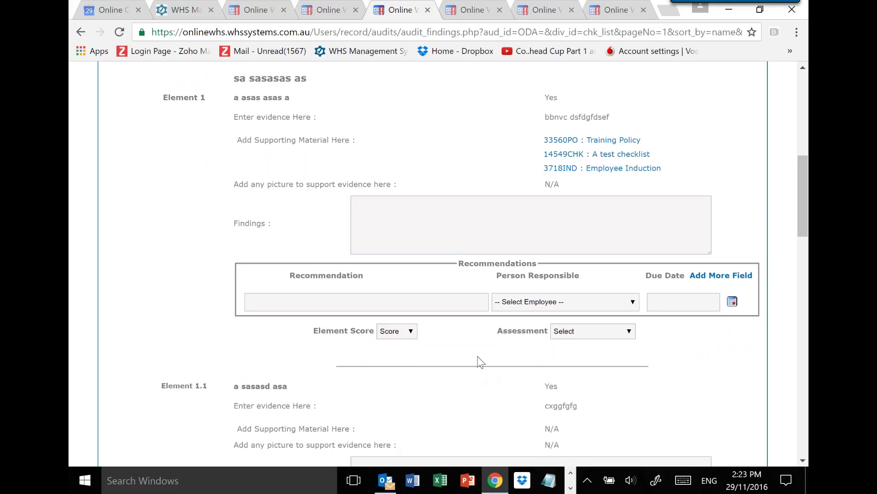
# Step: Go back to the audit list and review the result of audit 80AUD, including each element's conformance rating
pyautogui.scroll(8, 478, 356)
pyautogui.scroll(-1, 465, 347)
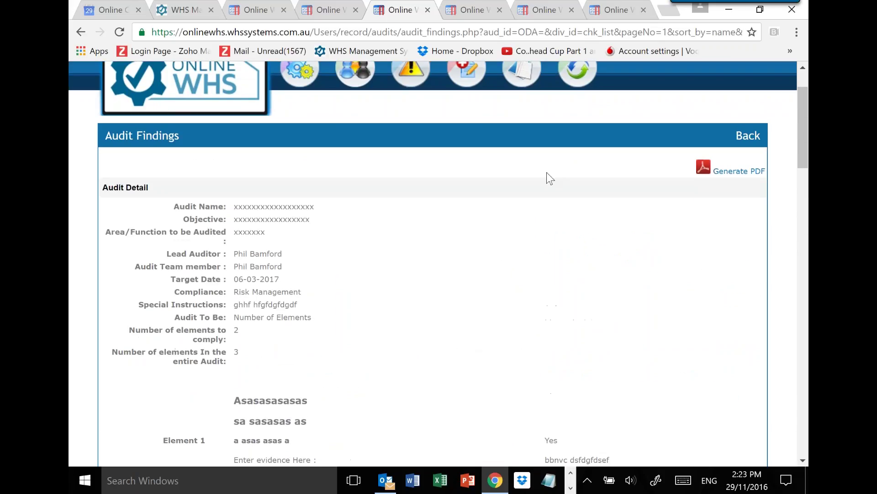
pyautogui.moveTo(521, 73)
pyautogui.click(521, 161)
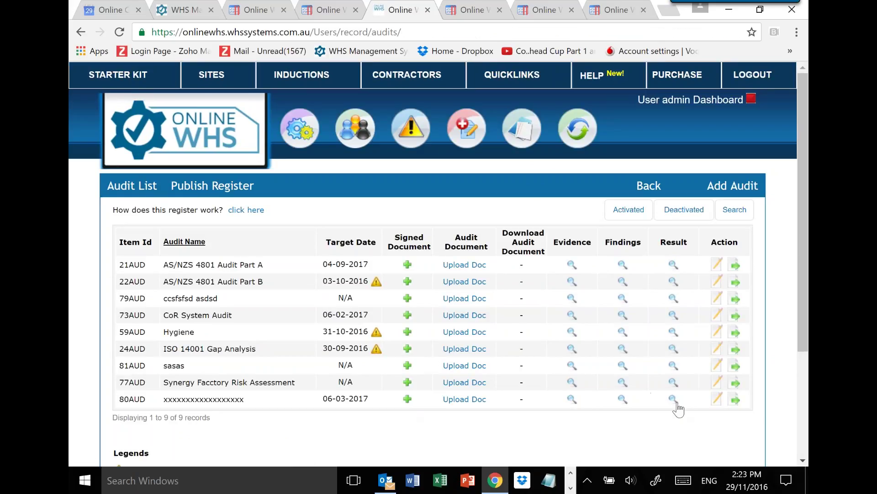
pyautogui.click(674, 399)
pyautogui.scroll(-4, 598, 399)
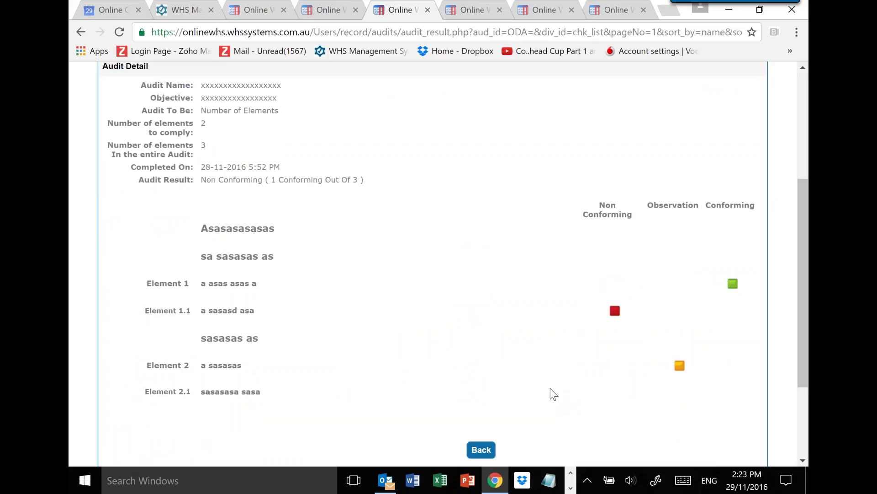
pyautogui.scroll(4, 551, 388)
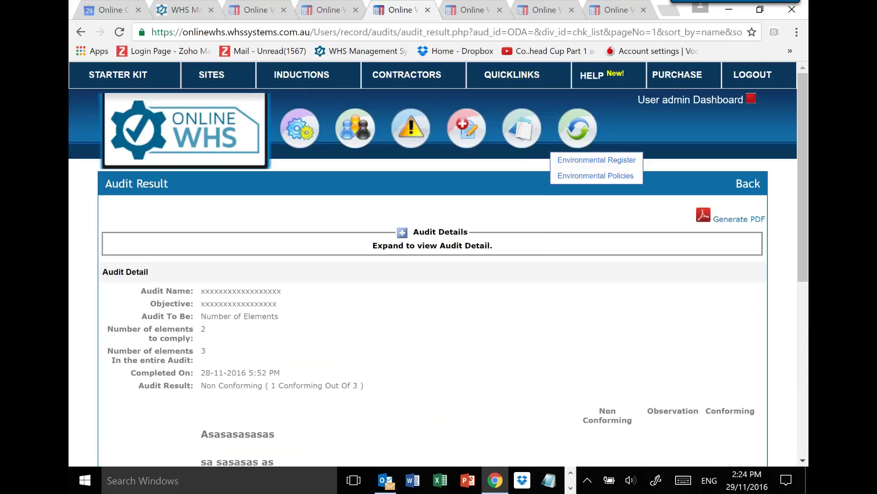
# Step: View the details of "A test checklist" from the checklist register and return to the quicklinks overview
pyautogui.click(521, 80)
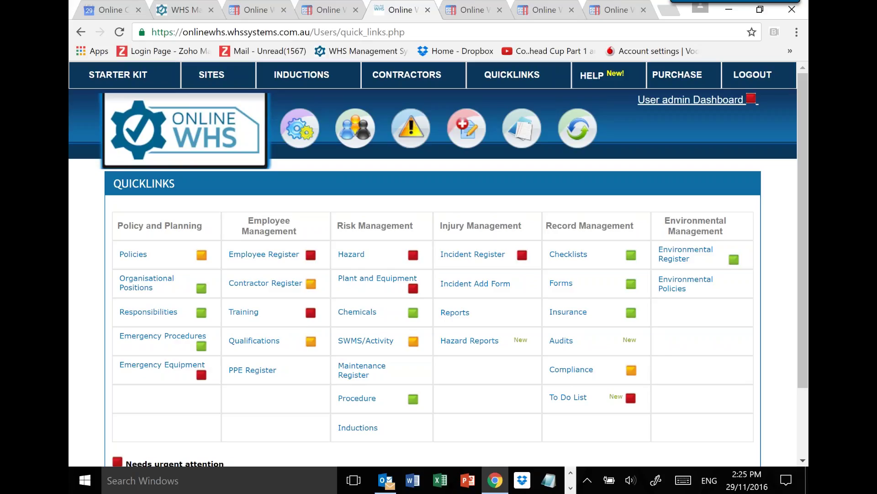
pyautogui.click(685, 104)
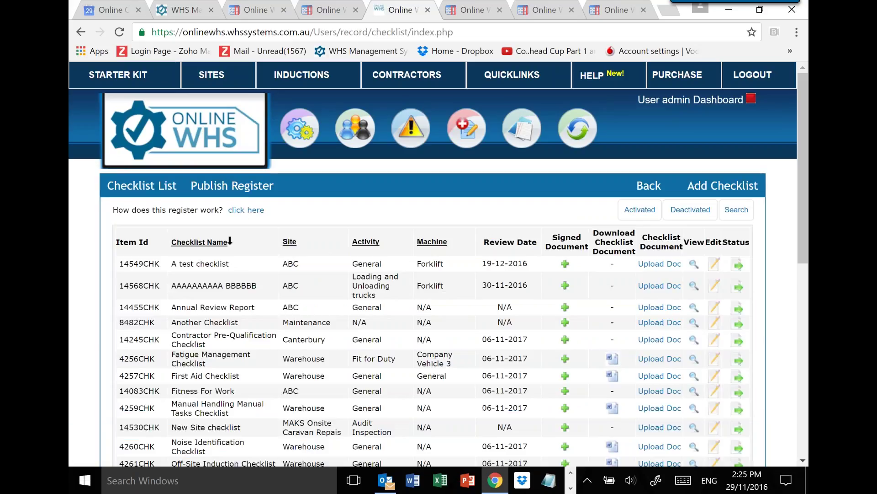
pyautogui.click(694, 265)
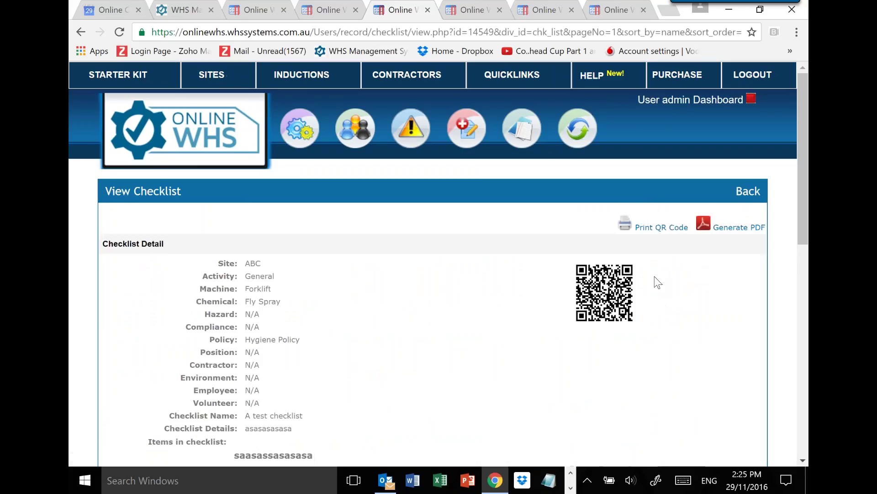
pyautogui.click(508, 78)
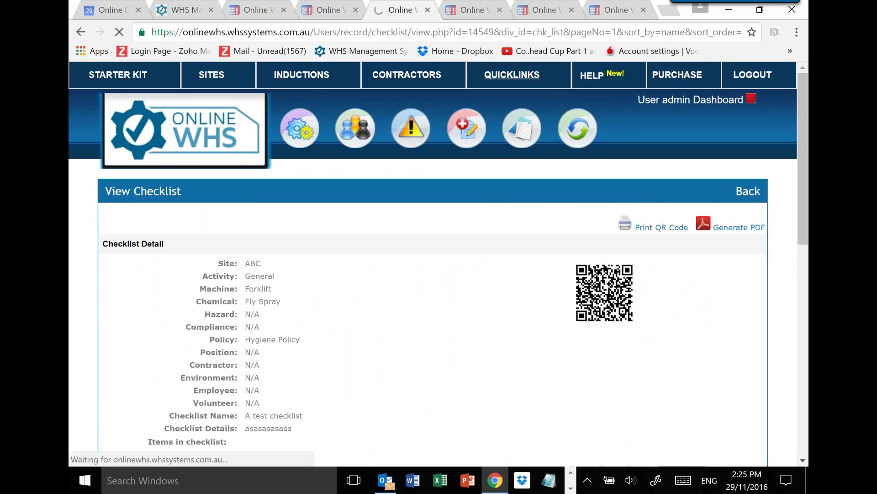